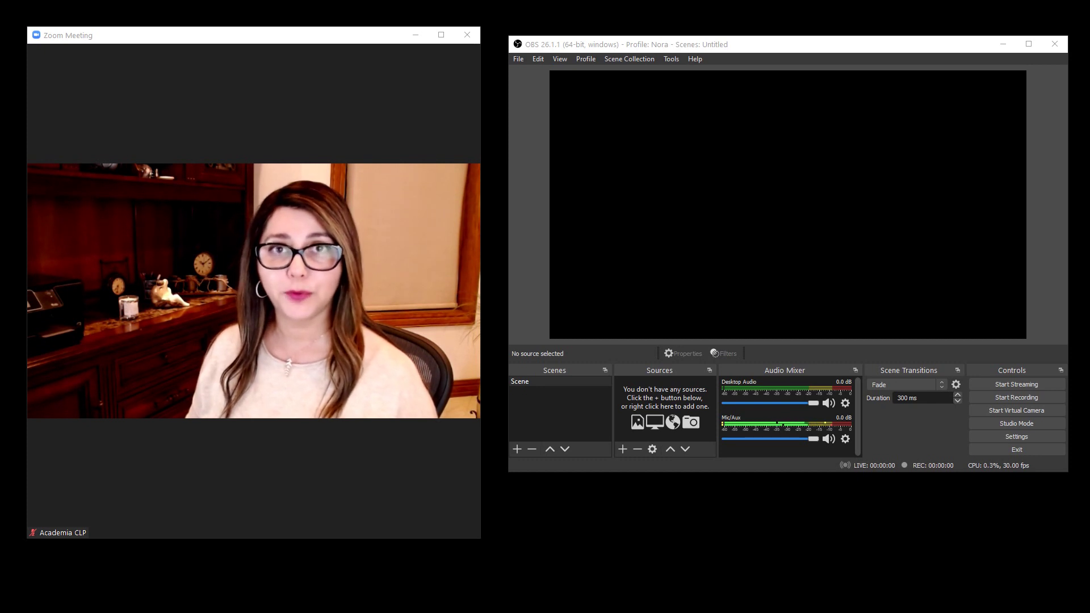
- Bring OBS Studio to the front and show the OBS download page in the browser
{"action": "mouse_move", "coordinate": [153, 428]}
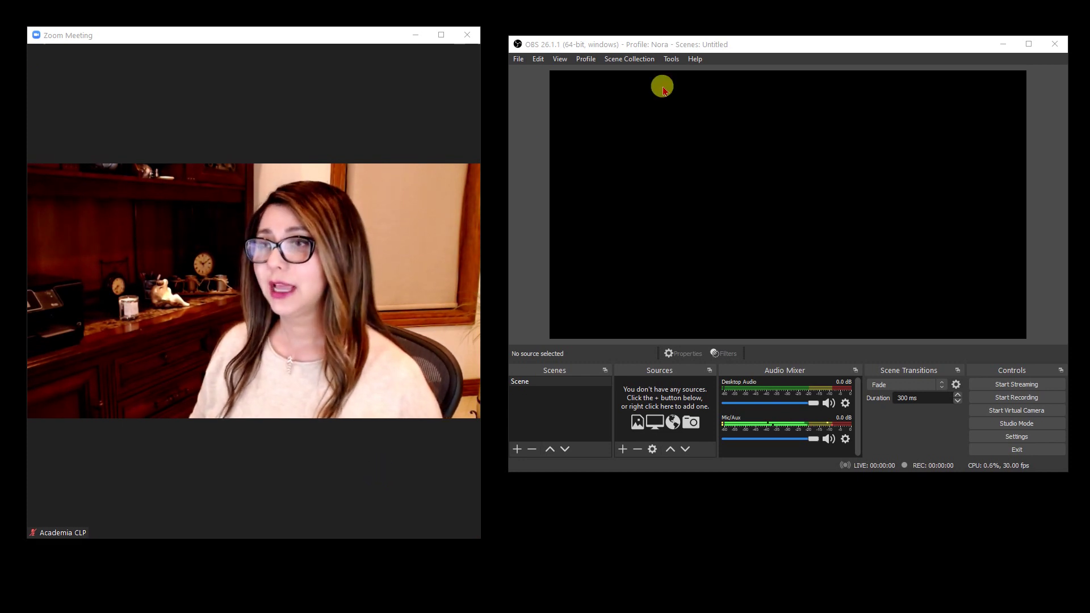
{"action": "left_click", "coordinate": [747, 52]}
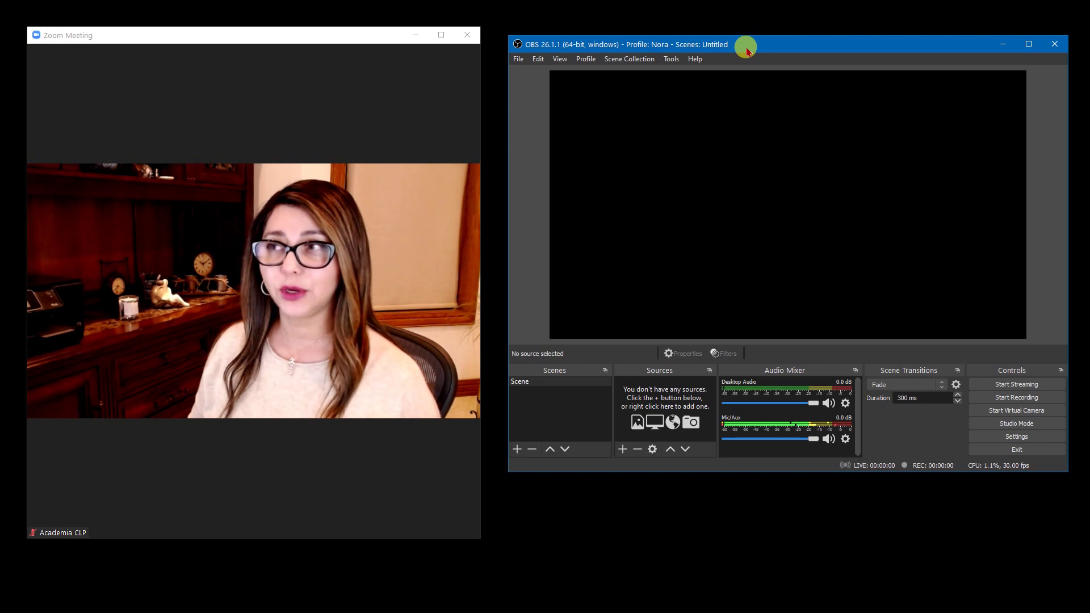
{"action": "mouse_move", "coordinate": [564, 607]}
{"action": "left_click", "coordinate": [620, 545]}
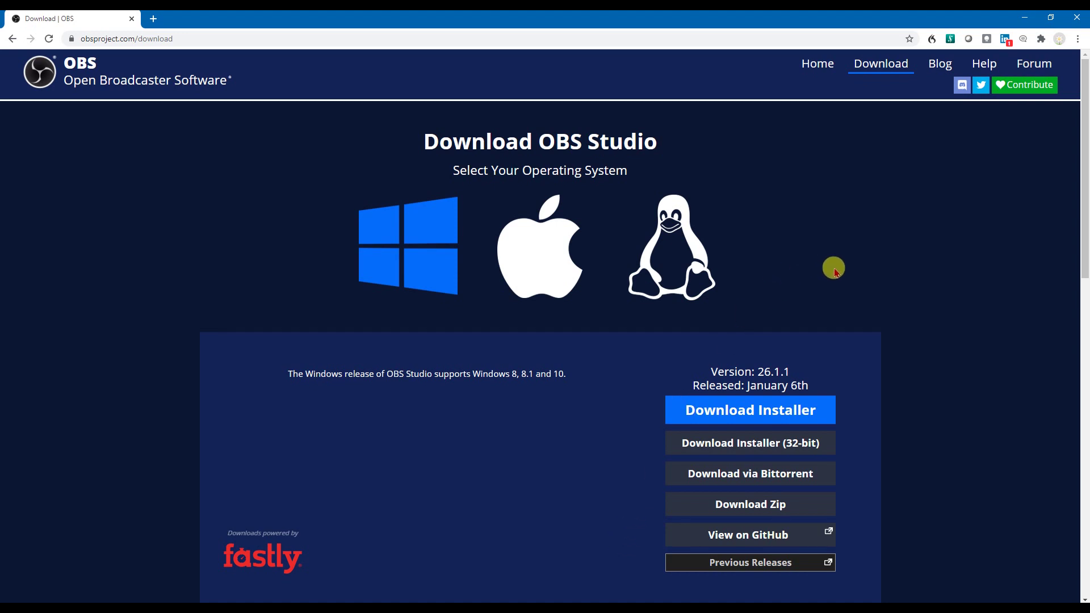
- Hide the browser to reveal OBS and Zoom, and stop the Zoom meeting video
{"action": "left_click", "coordinate": [1025, 25]}
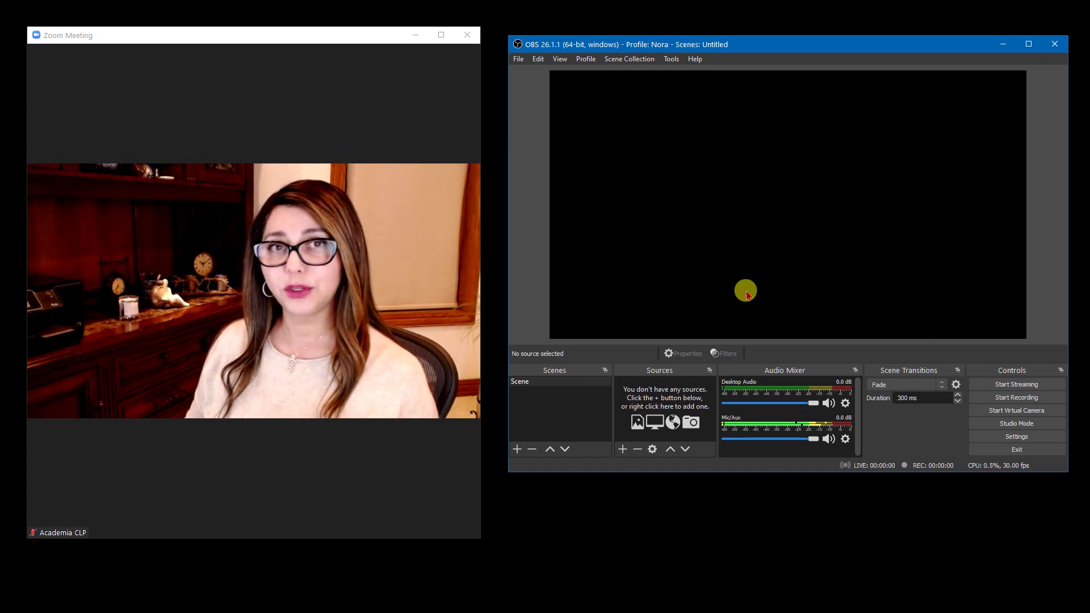
{"action": "mouse_move", "coordinate": [204, 489]}
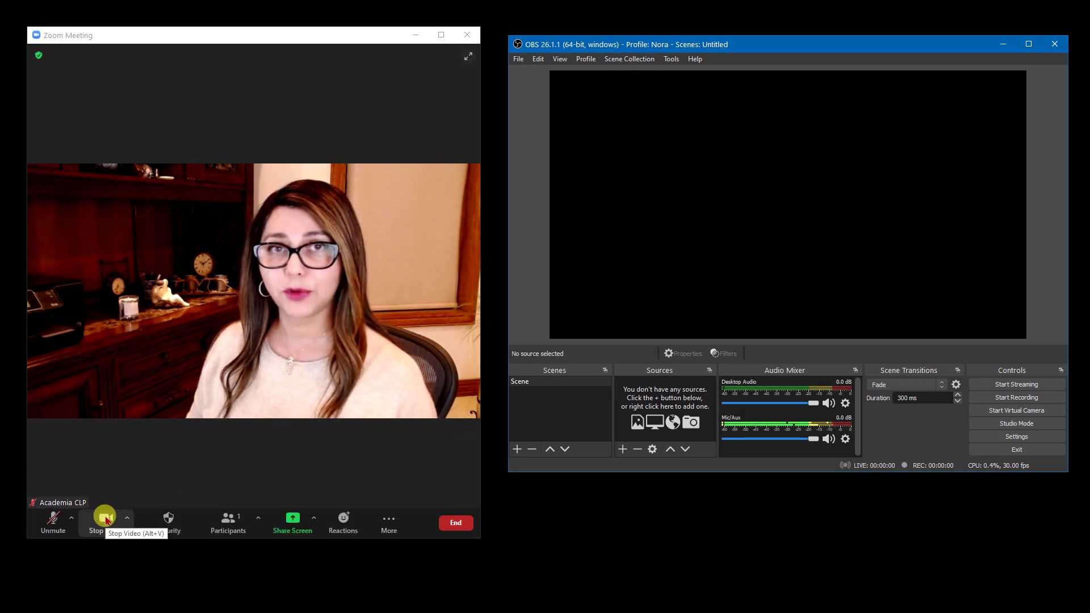
{"action": "left_click", "coordinate": [106, 520]}
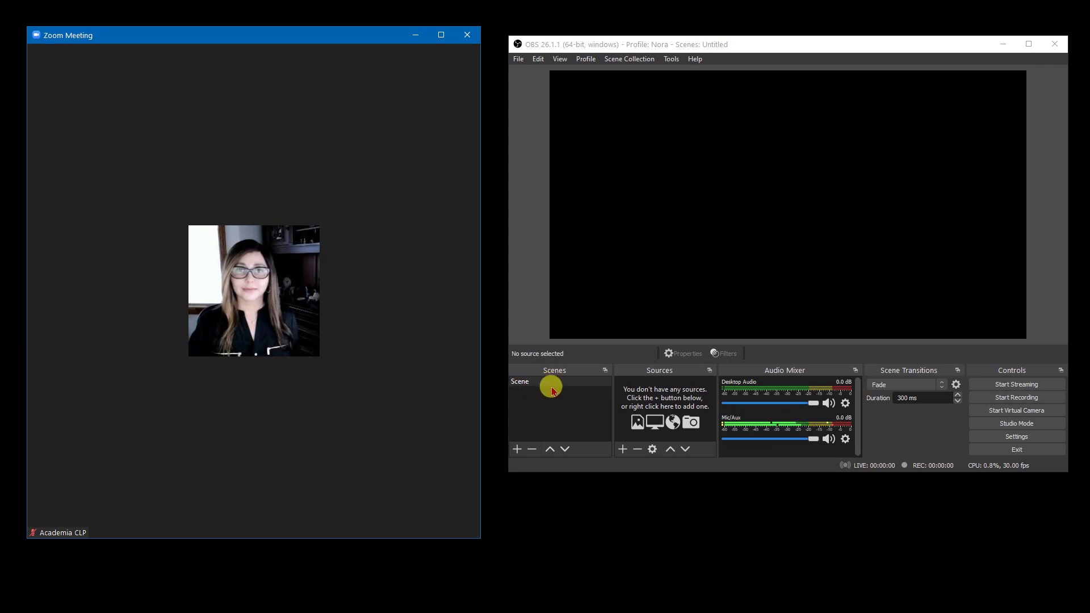
- Add a Video Capture Device source named My Webcam using the HD Pro Webcam C920
{"action": "left_click", "coordinate": [623, 449]}
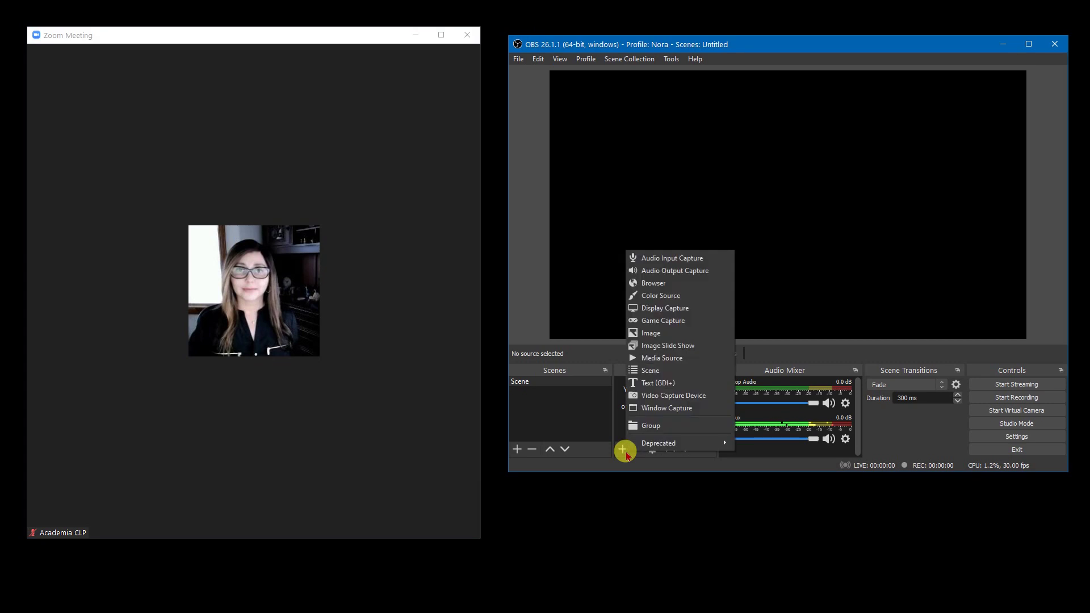
{"action": "left_click", "coordinate": [709, 402]}
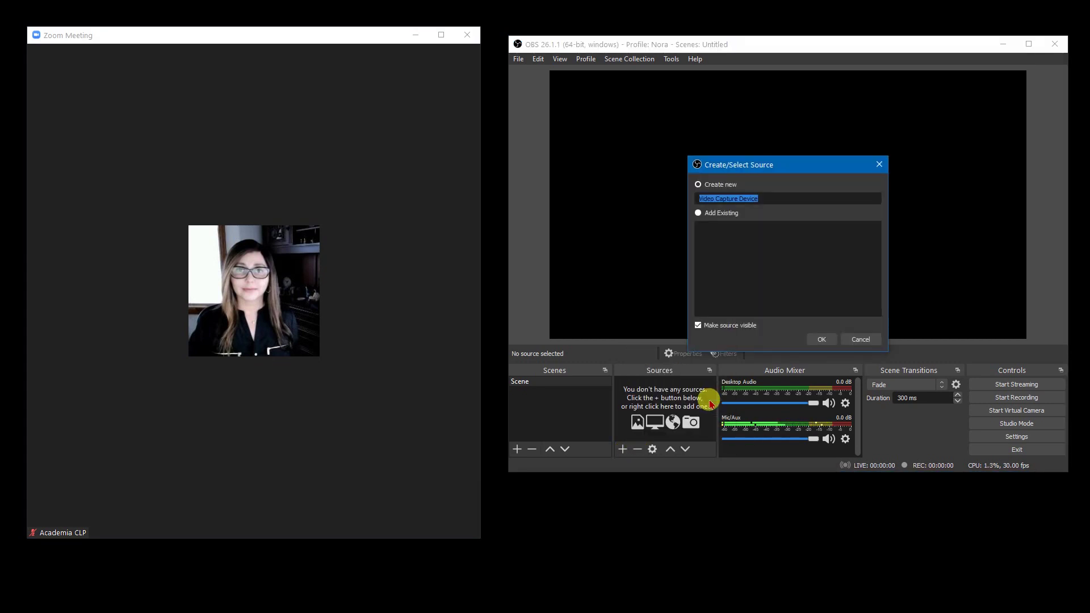
{"action": "type", "text": "My Webcam"}
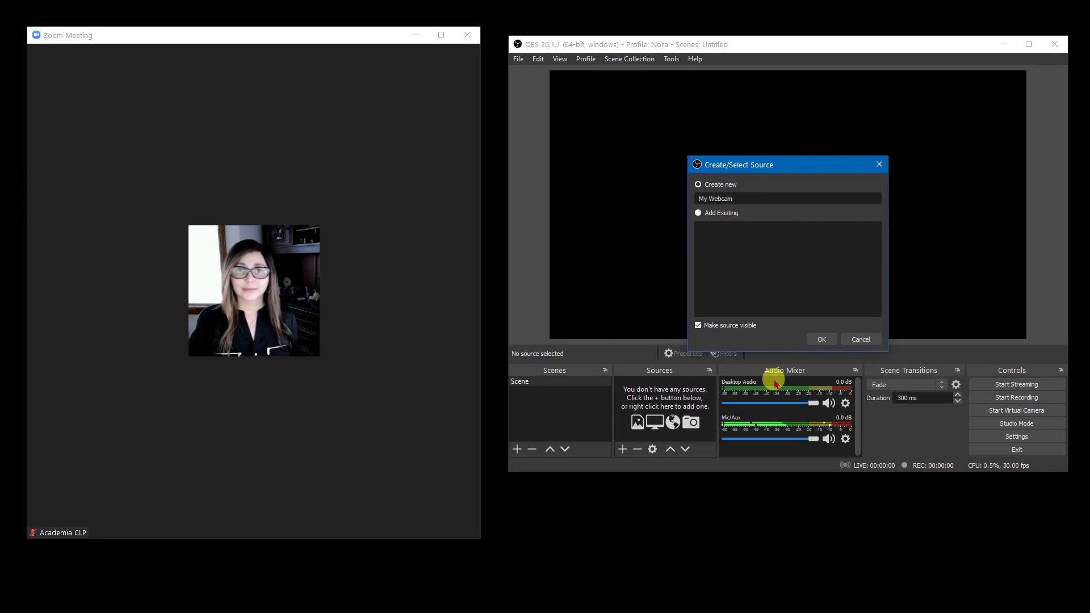
{"action": "left_click", "coordinate": [822, 341]}
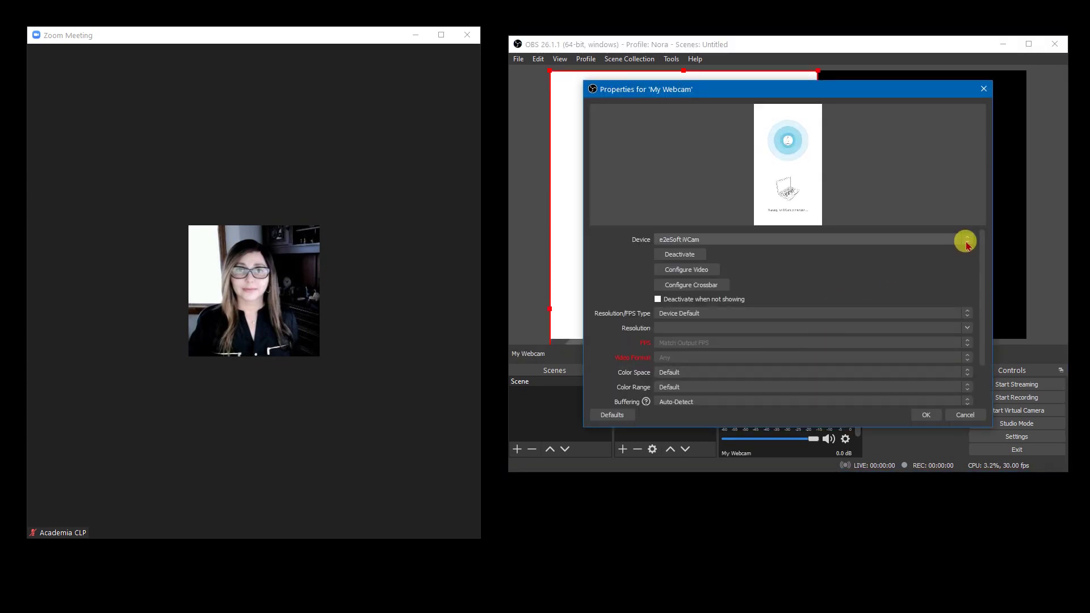
{"action": "left_click", "coordinate": [967, 241]}
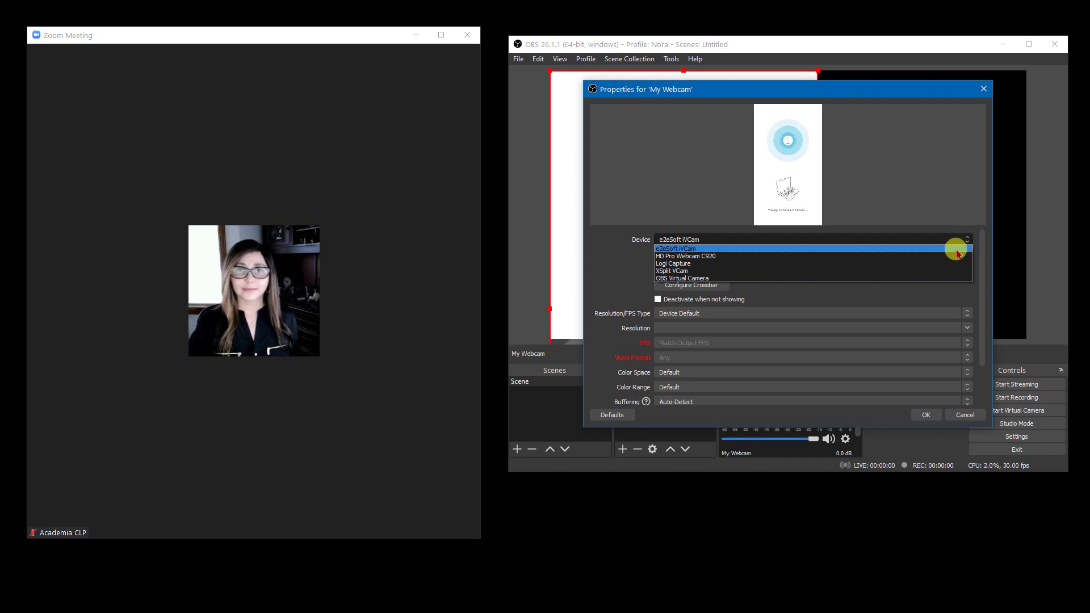
{"action": "left_click", "coordinate": [944, 259]}
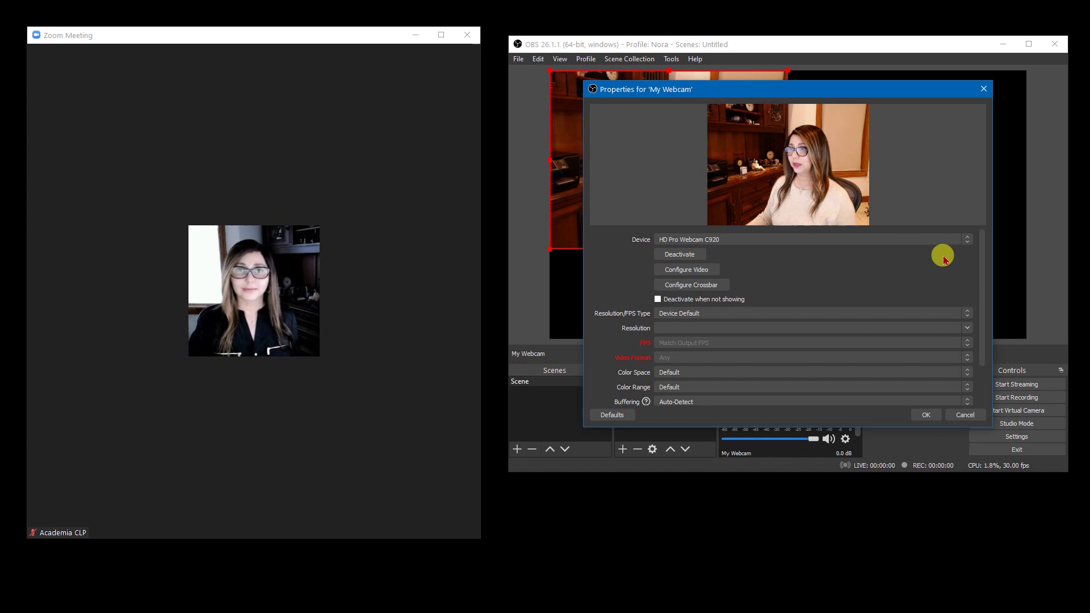
{"action": "left_click", "coordinate": [924, 418]}
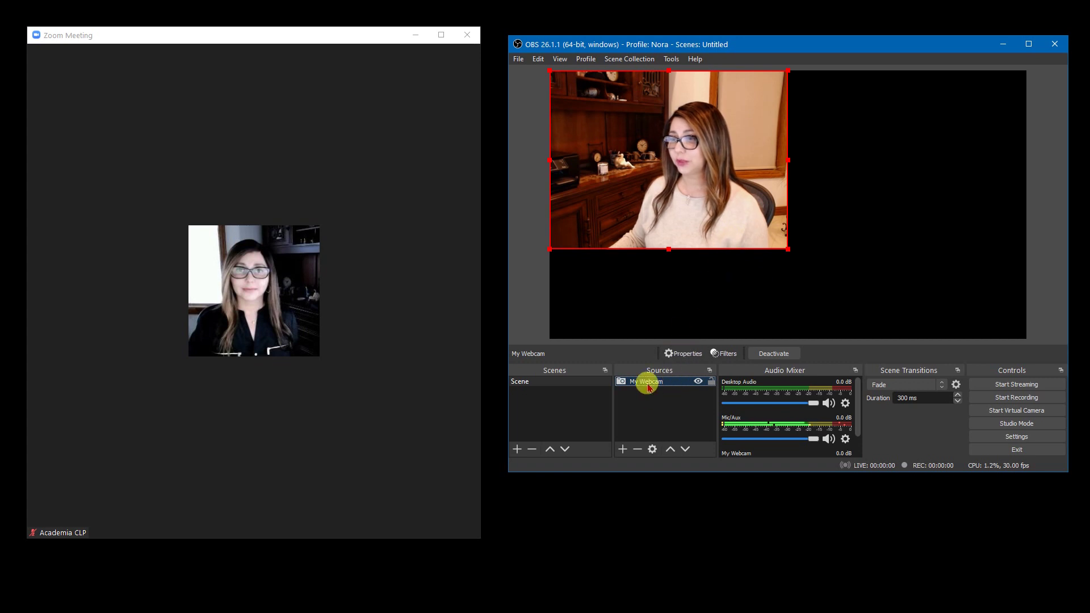
- Give My Webcam a Custom 1280x720 resolution, then bring up Canva's home page in Chrome
{"action": "left_click", "coordinate": [683, 354]}
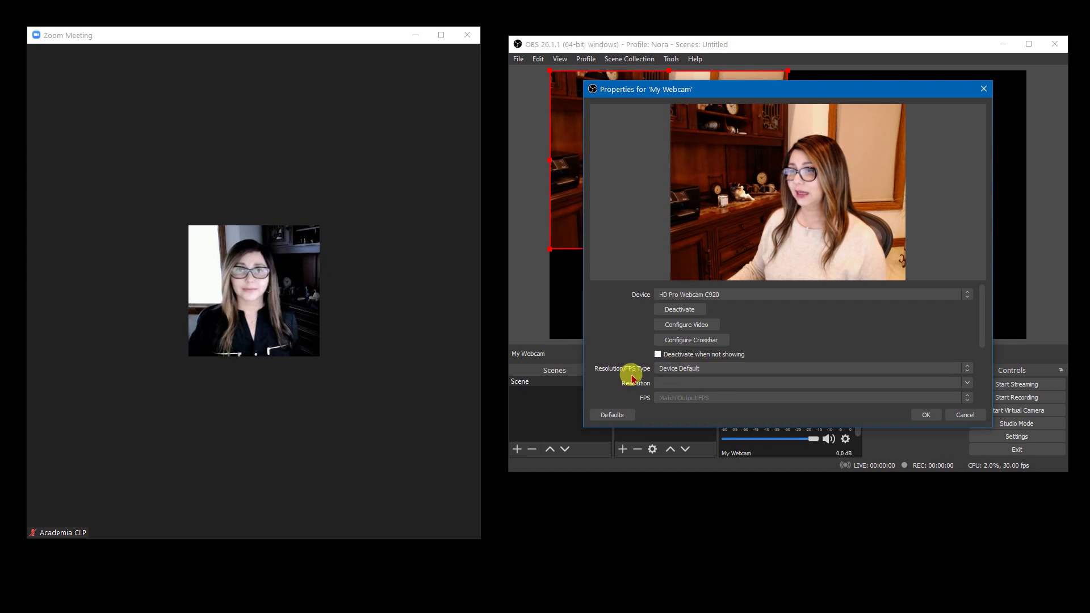
{"action": "left_click", "coordinate": [972, 376]}
{"action": "left_click", "coordinate": [938, 392]}
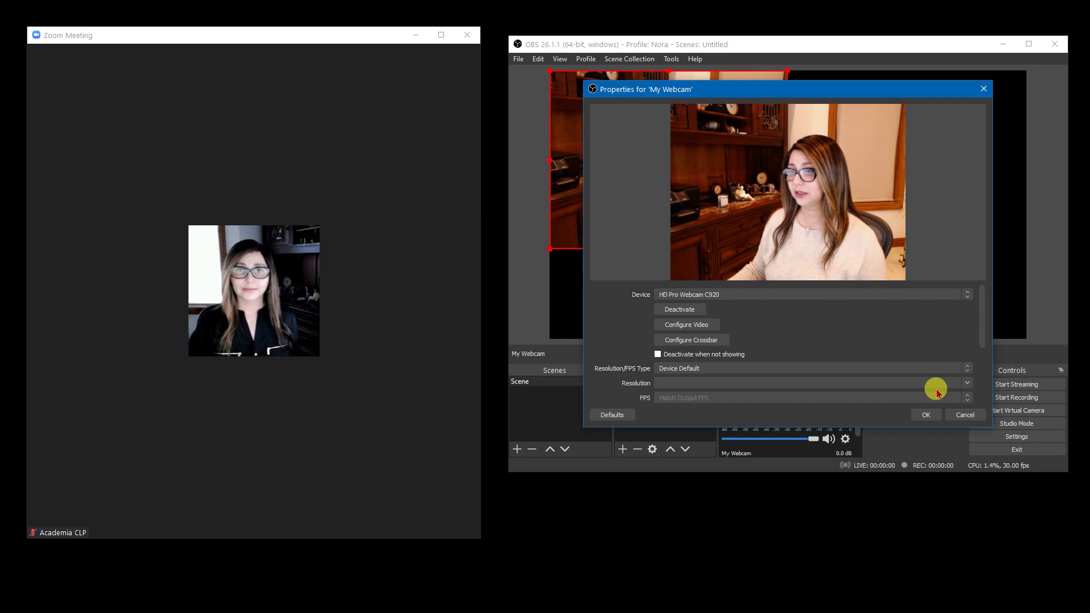
{"action": "left_click", "coordinate": [942, 370]}
{"action": "left_click", "coordinate": [931, 383]}
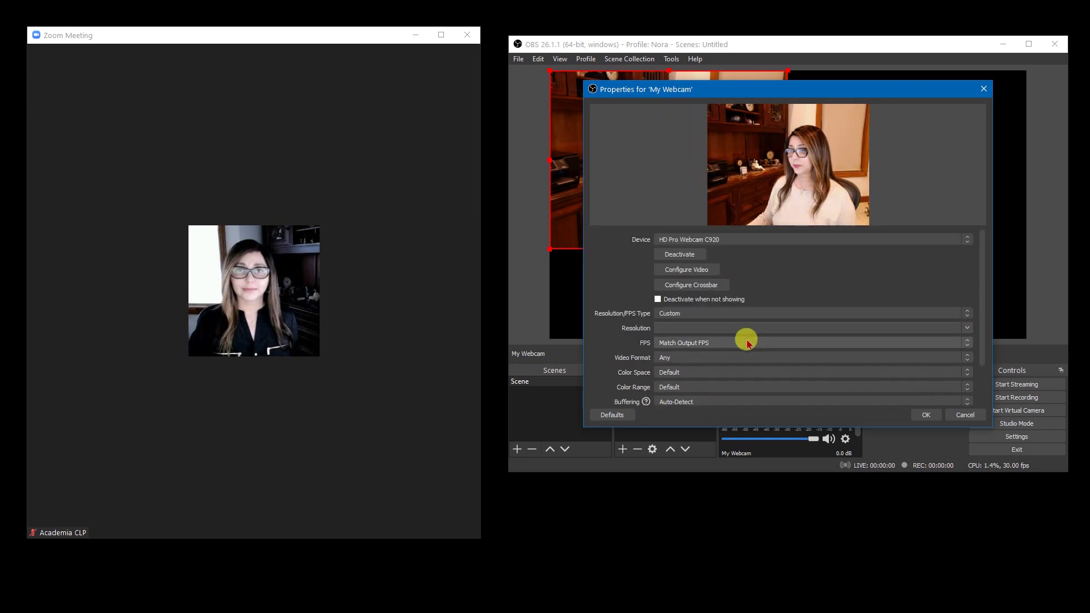
{"action": "left_click", "coordinate": [968, 329]}
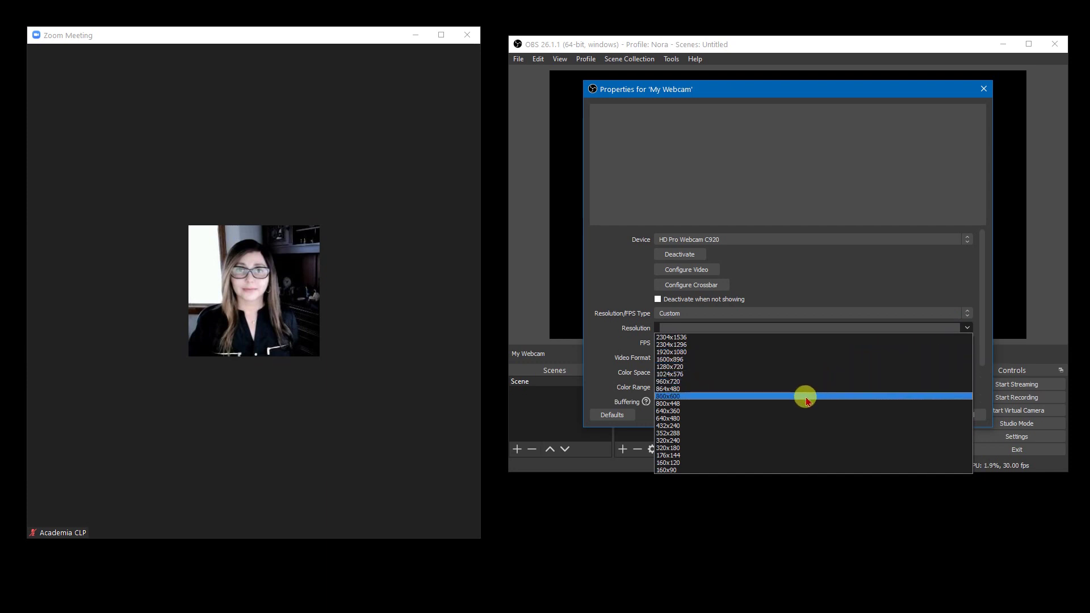
{"action": "left_click", "coordinate": [805, 367]}
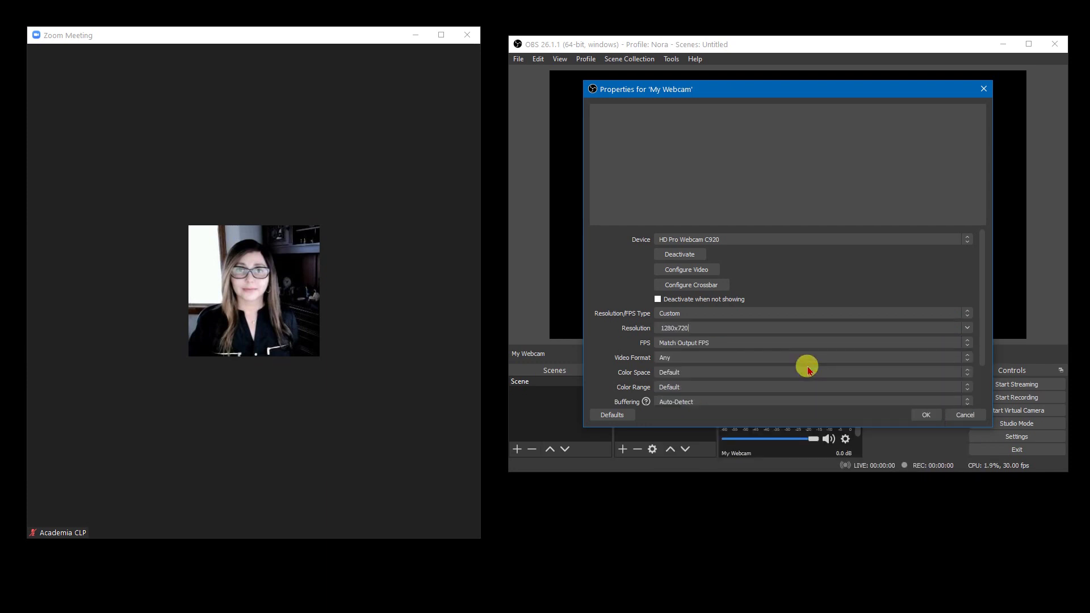
{"action": "left_click", "coordinate": [923, 415]}
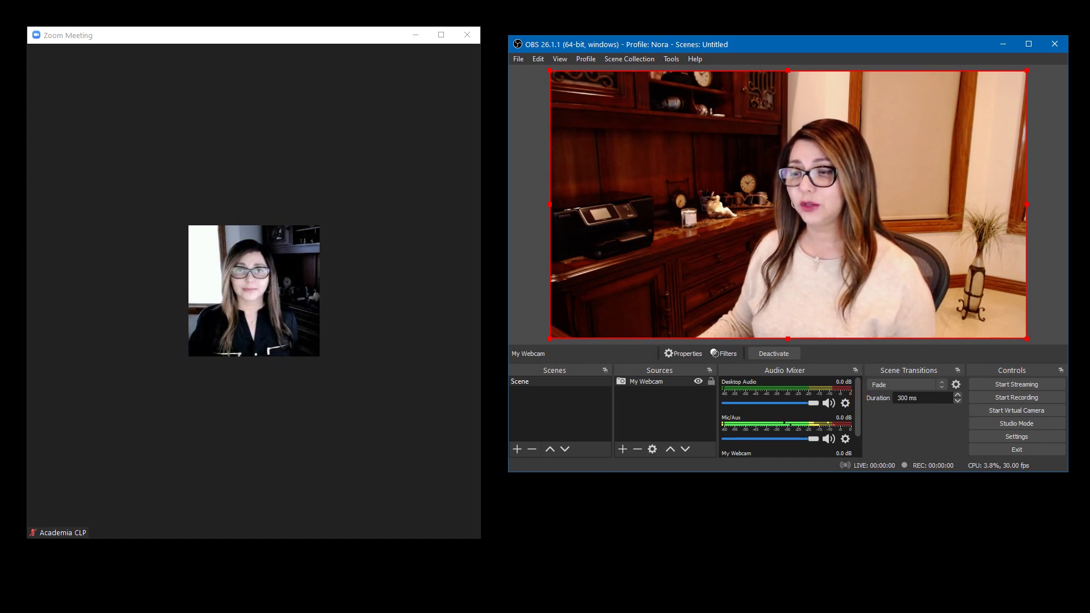
{"action": "mouse_move", "coordinate": [555, 593]}
{"action": "left_click", "coordinate": [508, 573]}
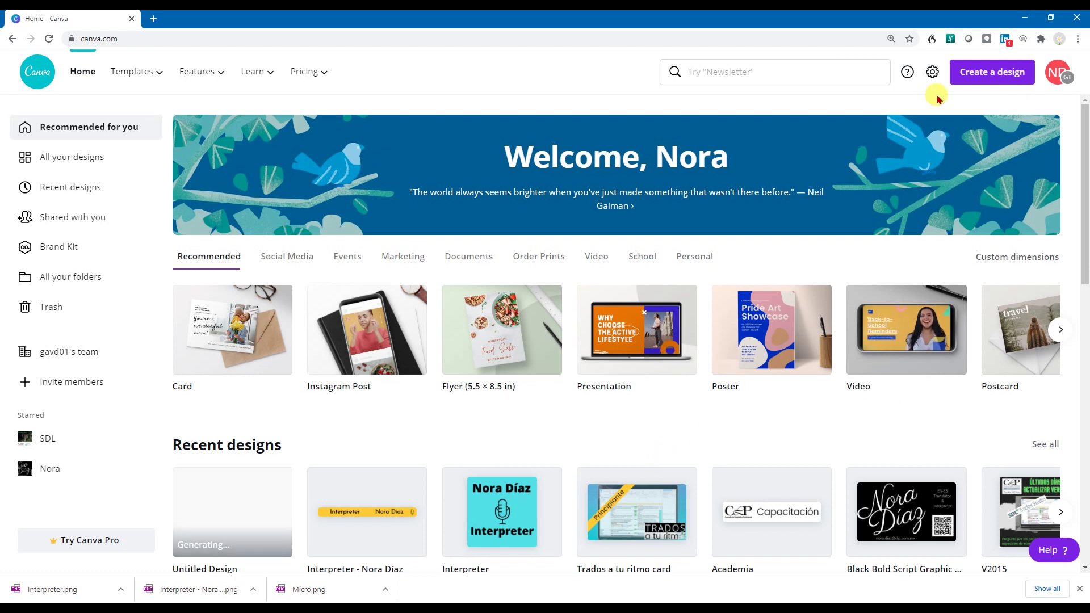
- Create a new Canva design with custom dimensions of 1280 px wide by 100 px high
{"action": "left_click", "coordinate": [995, 74]}
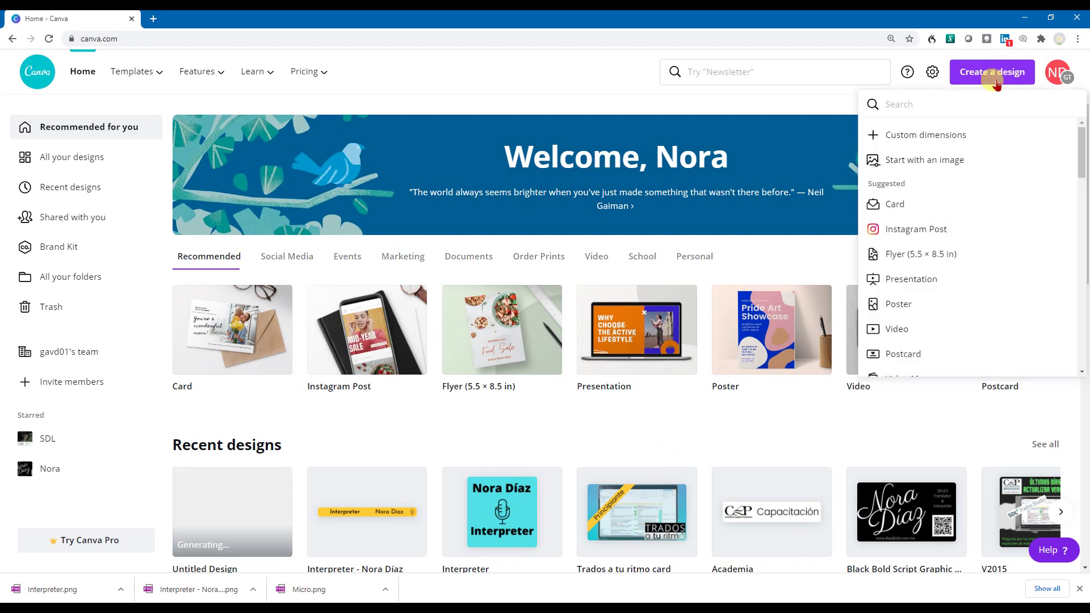
{"action": "left_click", "coordinate": [946, 140]}
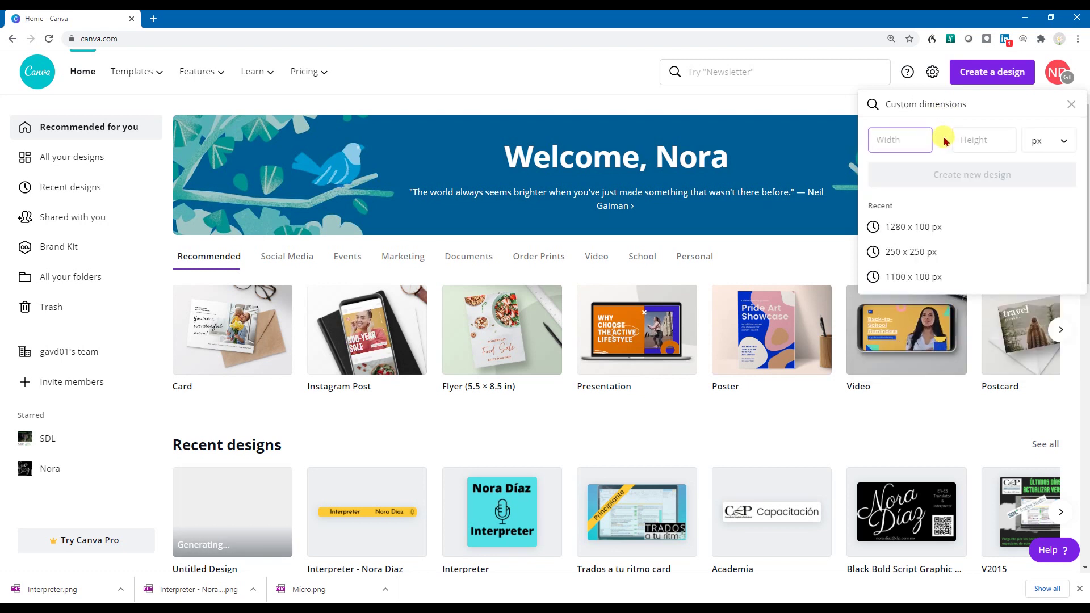
{"action": "type", "text": "1280"}
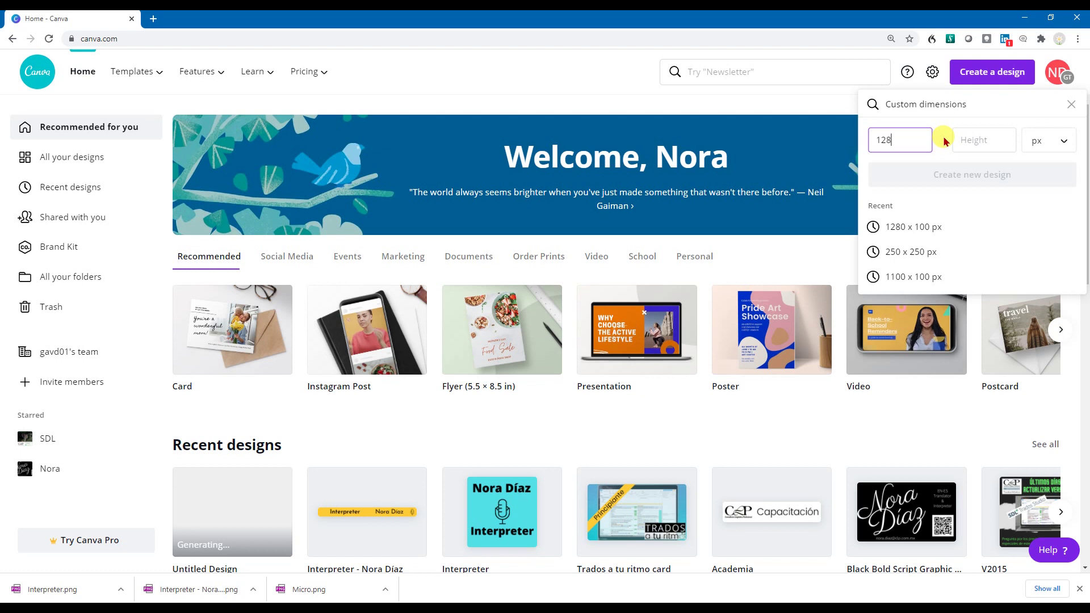
{"action": "left_click", "coordinate": [968, 138]}
{"action": "type", "text": "100"}
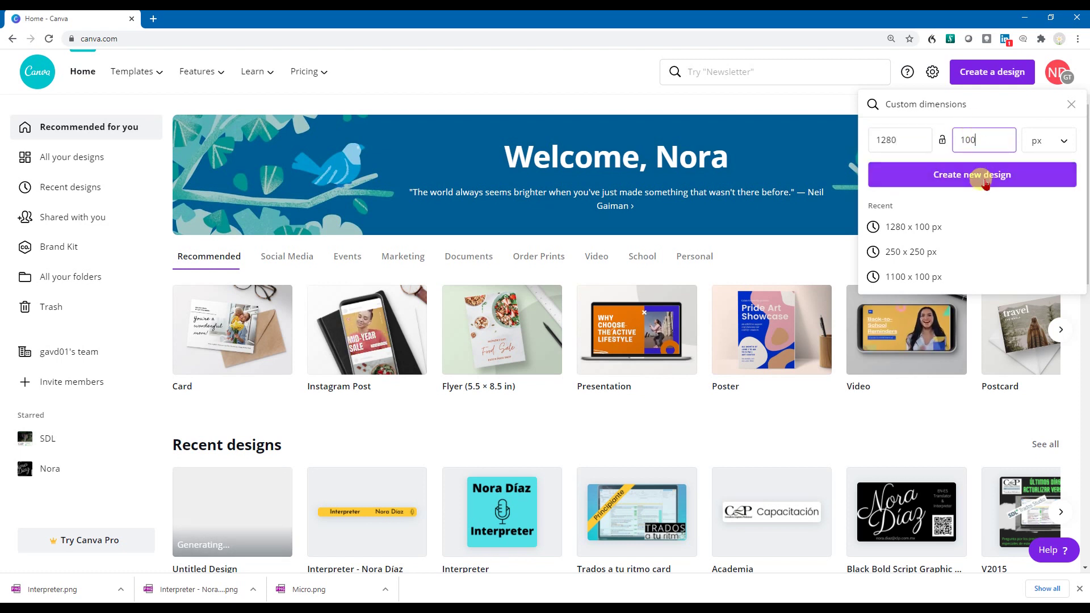
{"action": "left_click", "coordinate": [985, 184]}
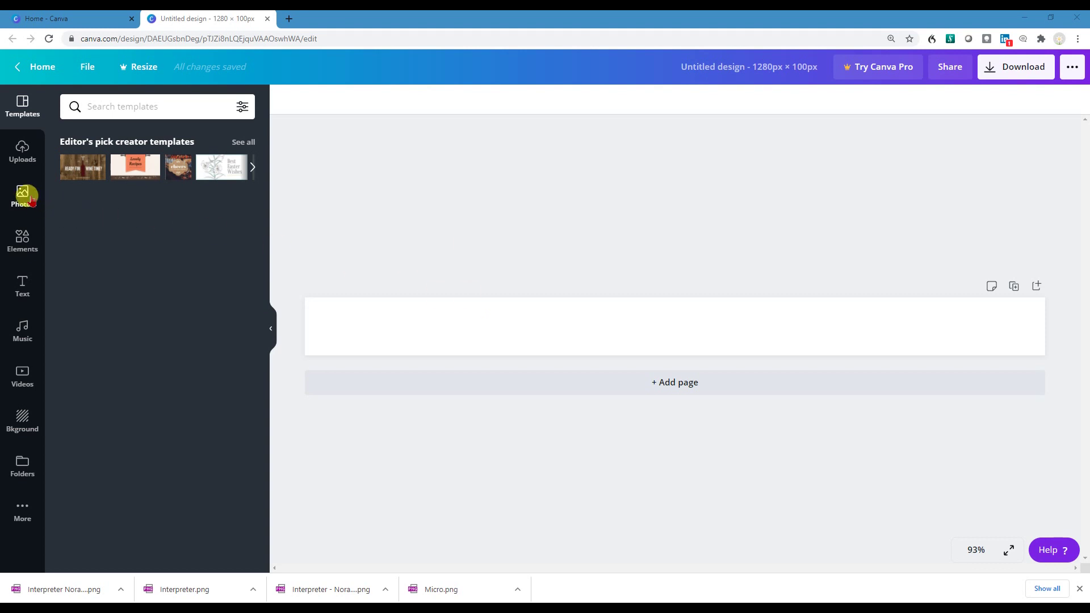
- Add the recently used microphone element, enlarged to the banner's height, at the banner's right end
{"action": "left_click", "coordinate": [22, 243]}
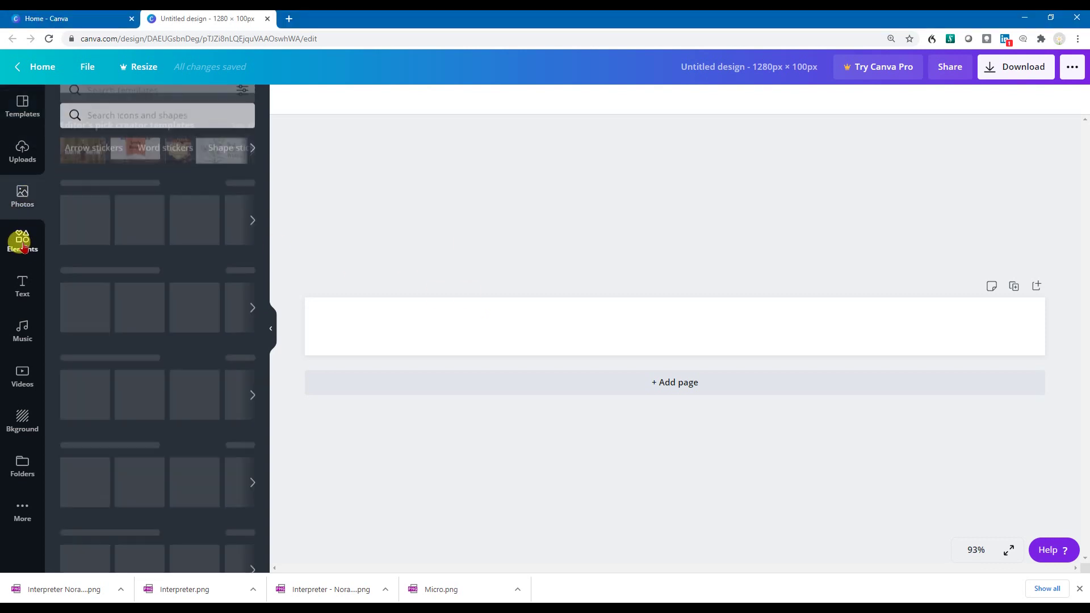
{"action": "left_click", "coordinate": [85, 211]}
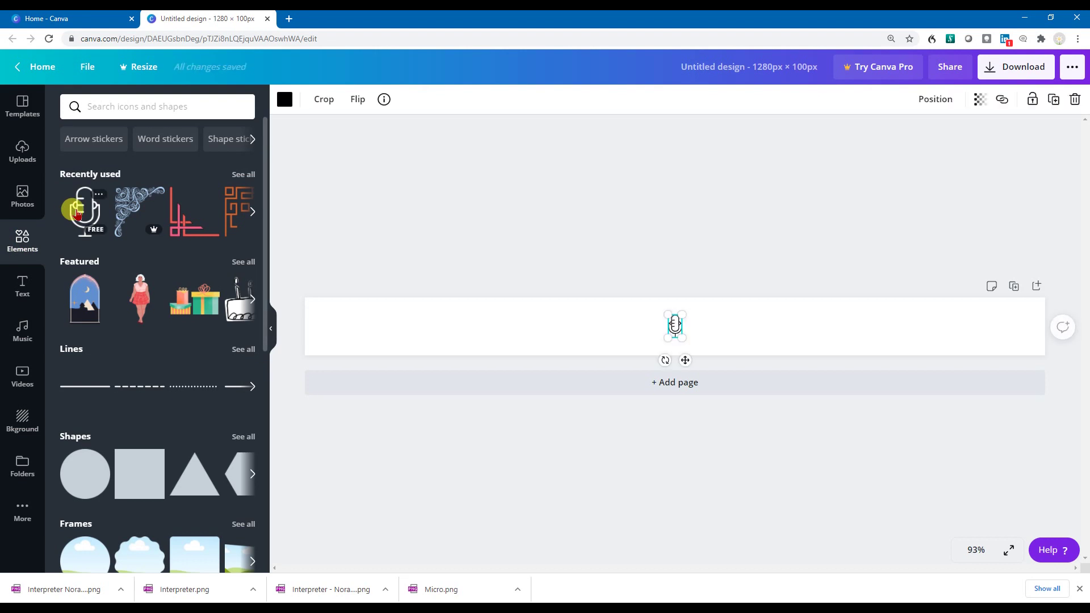
{"action": "left_click_drag", "start_coordinate": [684, 314], "coordinate": [686, 290]}
{"action": "left_click_drag", "start_coordinate": [662, 340], "coordinate": [1004, 321]}
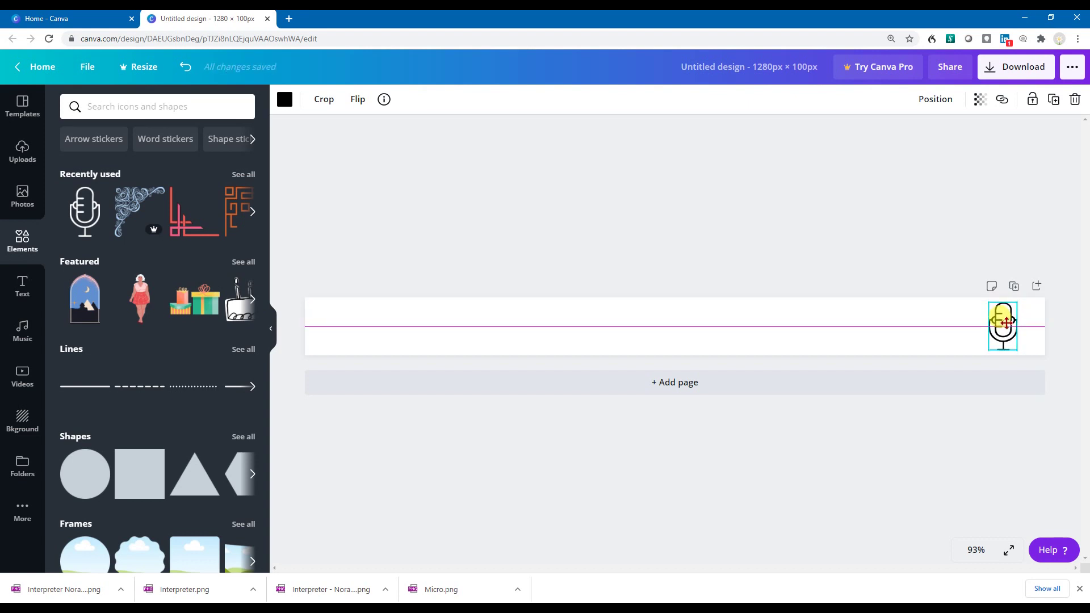
{"action": "left_click", "coordinate": [348, 210]}
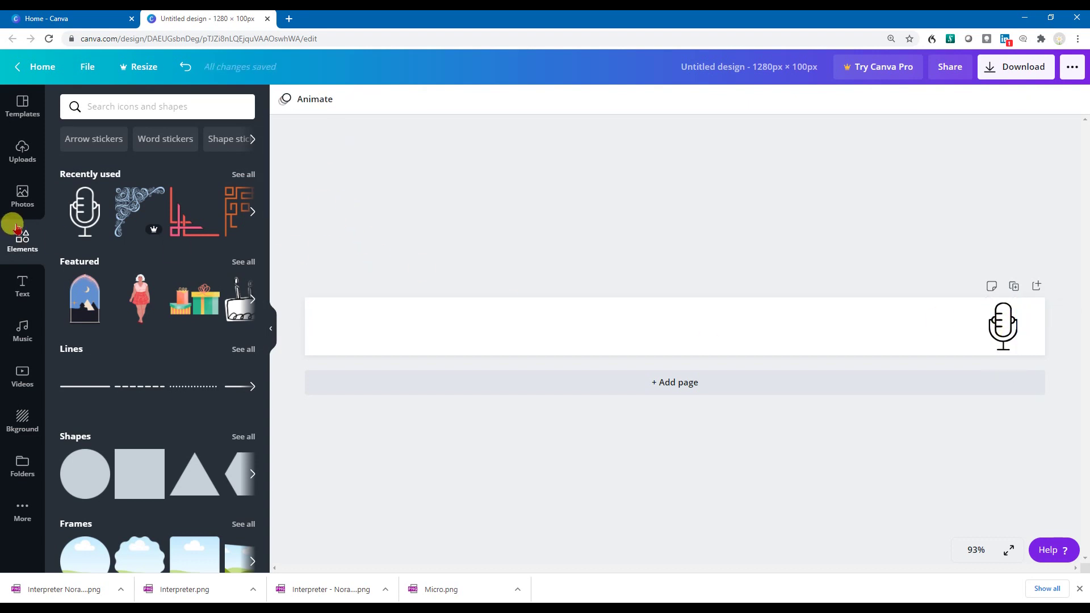
{"action": "left_click", "coordinate": [22, 169]}
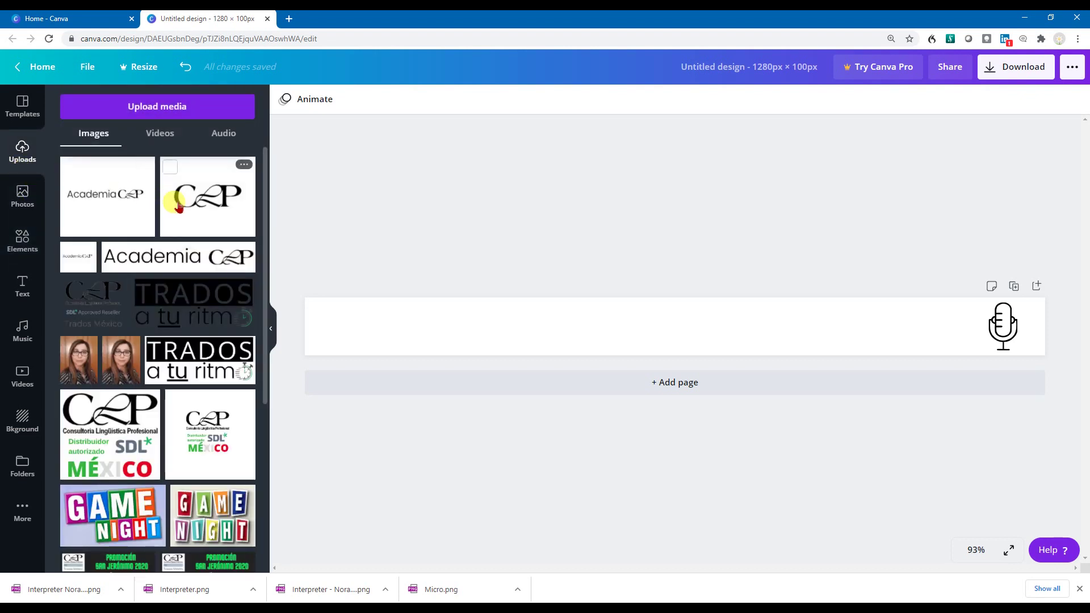
- Place the CLP logo at the left end, cropping away the SDL and Trados México lines
{"action": "left_click", "coordinate": [88, 307]}
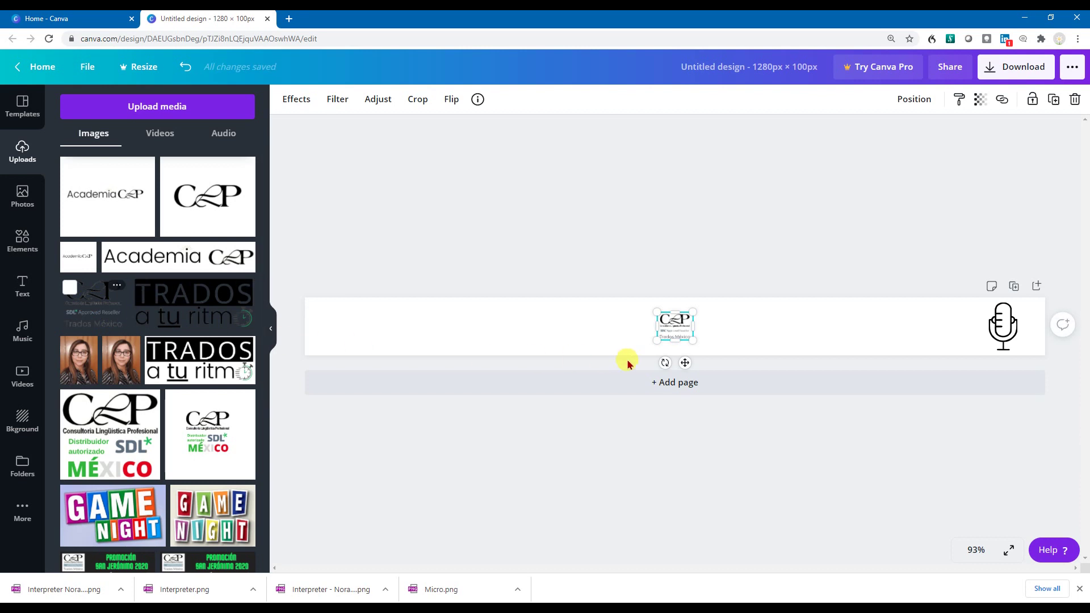
{"action": "left_click_drag", "start_coordinate": [695, 315], "coordinate": [331, 340]}
{"action": "left_click", "coordinate": [418, 99]}
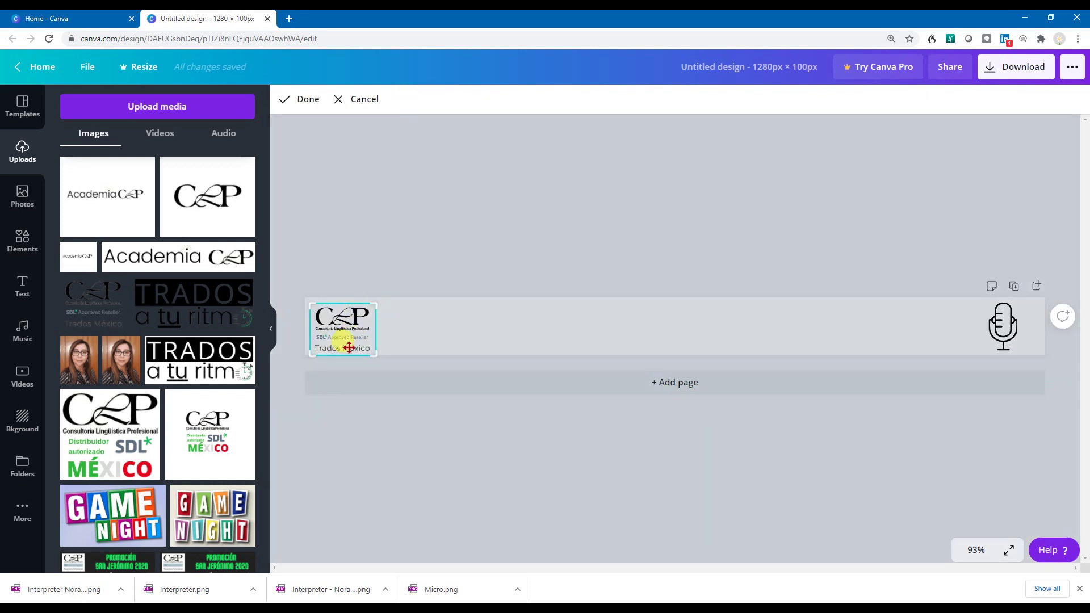
{"action": "left_click_drag", "start_coordinate": [379, 358], "coordinate": [382, 340]}
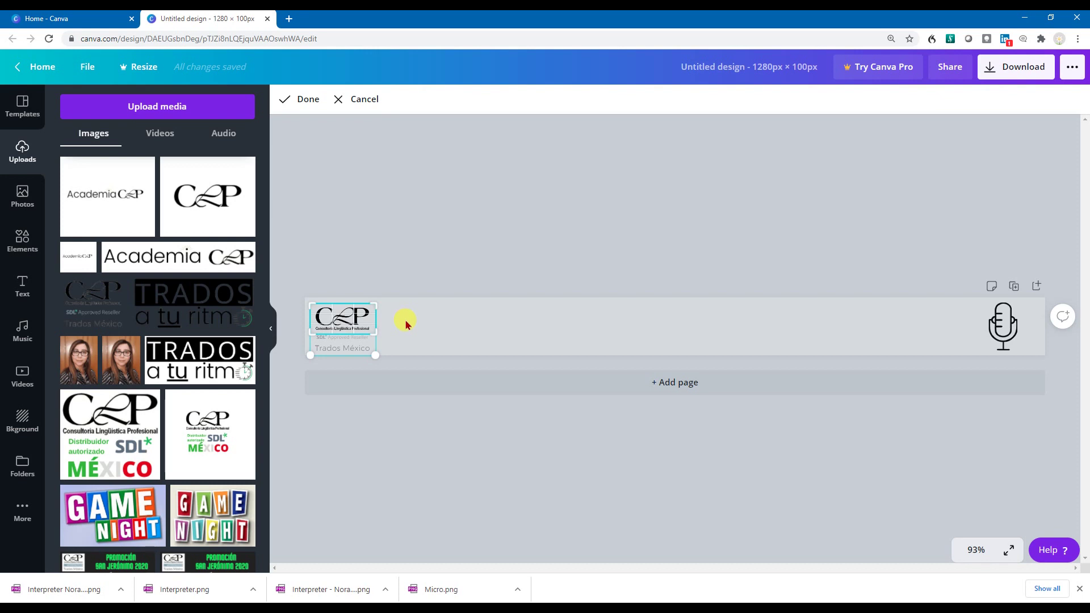
{"action": "left_click_drag", "start_coordinate": [378, 332], "coordinate": [406, 343]}
{"action": "left_click", "coordinate": [485, 252]}
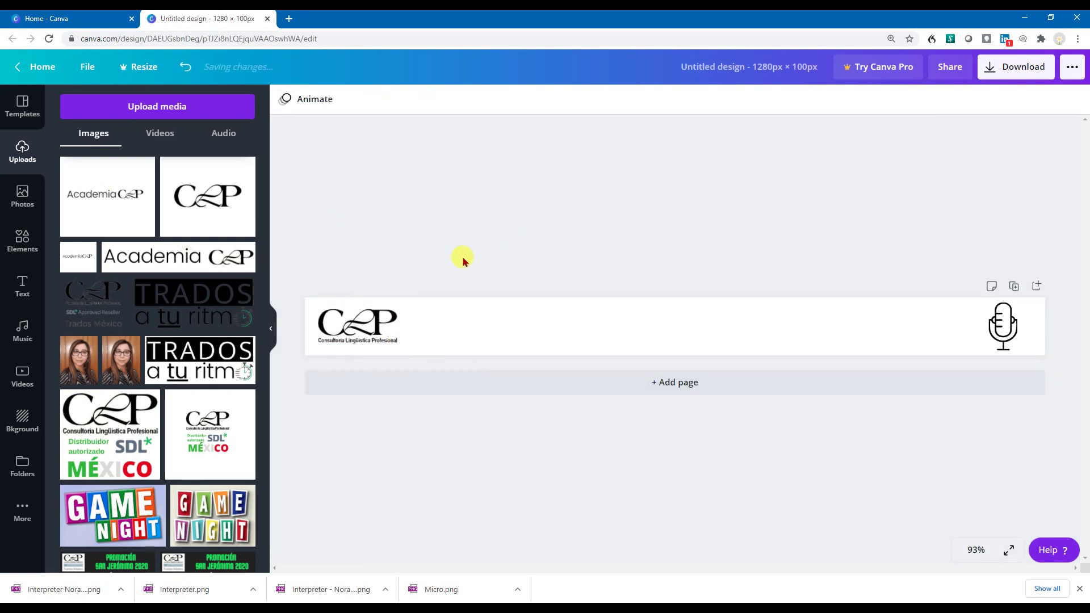
- Add a heading text box to the banner with font size 50
{"action": "left_click", "coordinate": [22, 286]}
{"action": "left_click", "coordinate": [218, 181]}
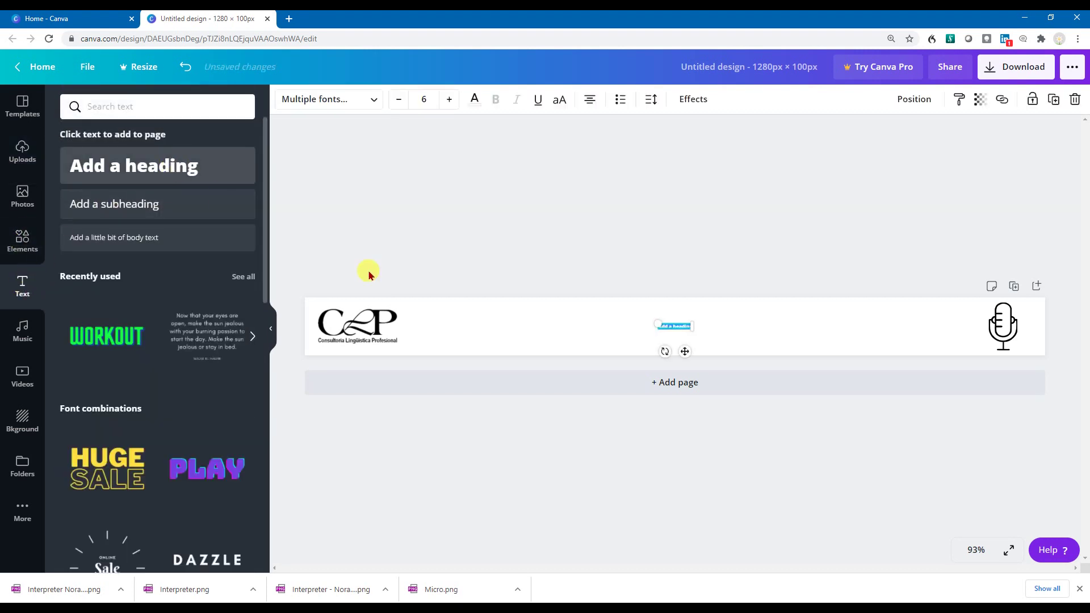
{"action": "left_click", "coordinate": [423, 99]}
{"action": "type", "text": "50"}
{"action": "key", "text": "Return"}
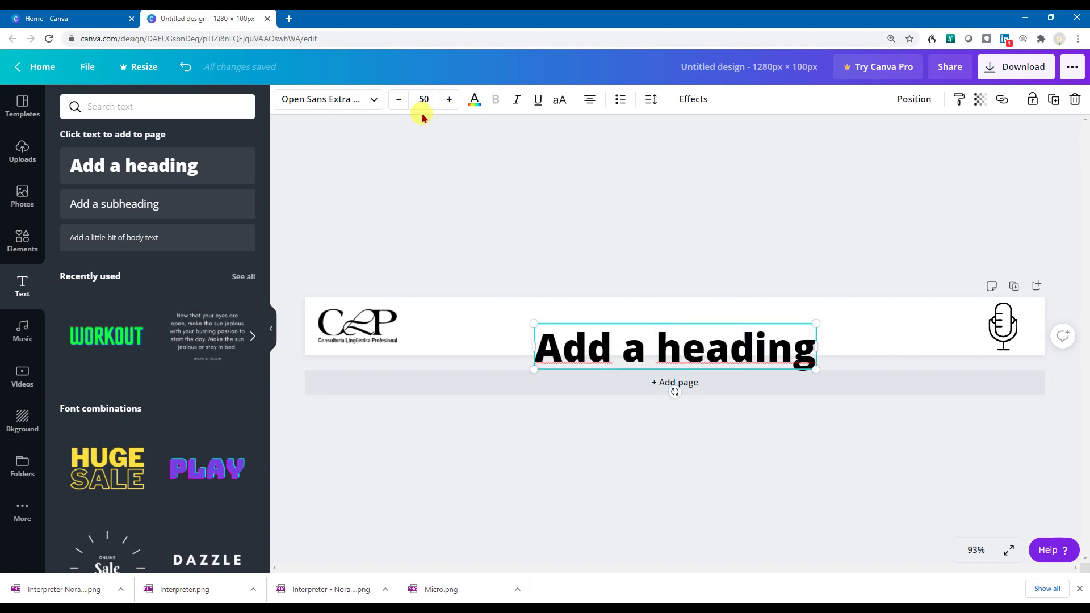
- Replace the heading text with 'Interpreter' and the interpreter's name, centred in the banner
{"action": "left_click", "coordinate": [587, 347]}
{"action": "left_click_drag", "start_coordinate": [539, 348], "coordinate": [767, 356]}
{"action": "key", "text": "Right"}
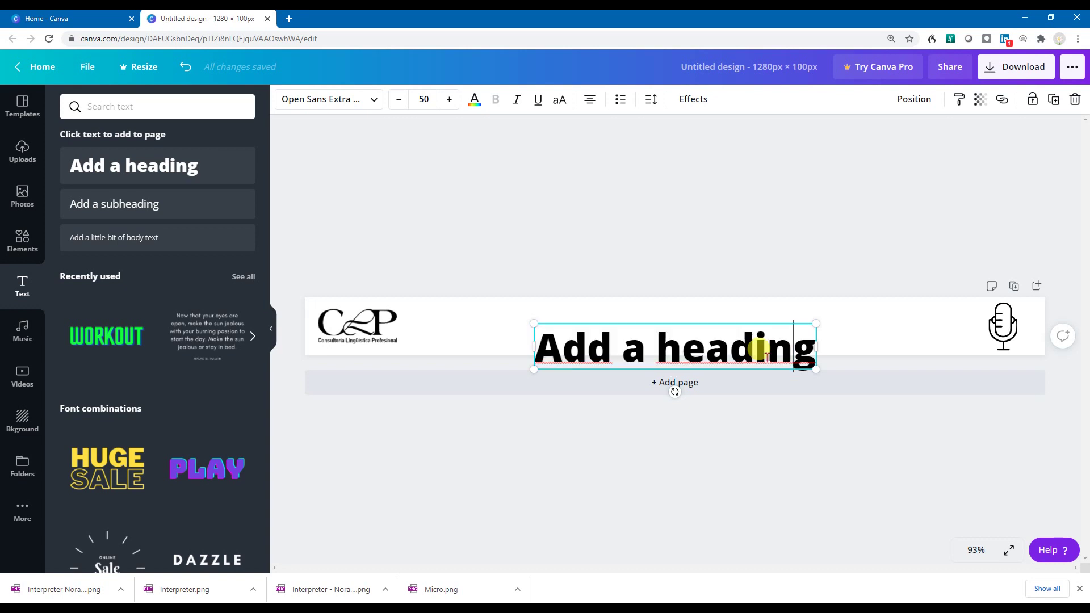
{"action": "key", "text": "End"}
{"action": "key", "text": "ctrl+shift+Left"}
{"action": "key", "text": "ctrl+shift+Left"}
{"action": "key", "text": "ctrl+shift+Left"}
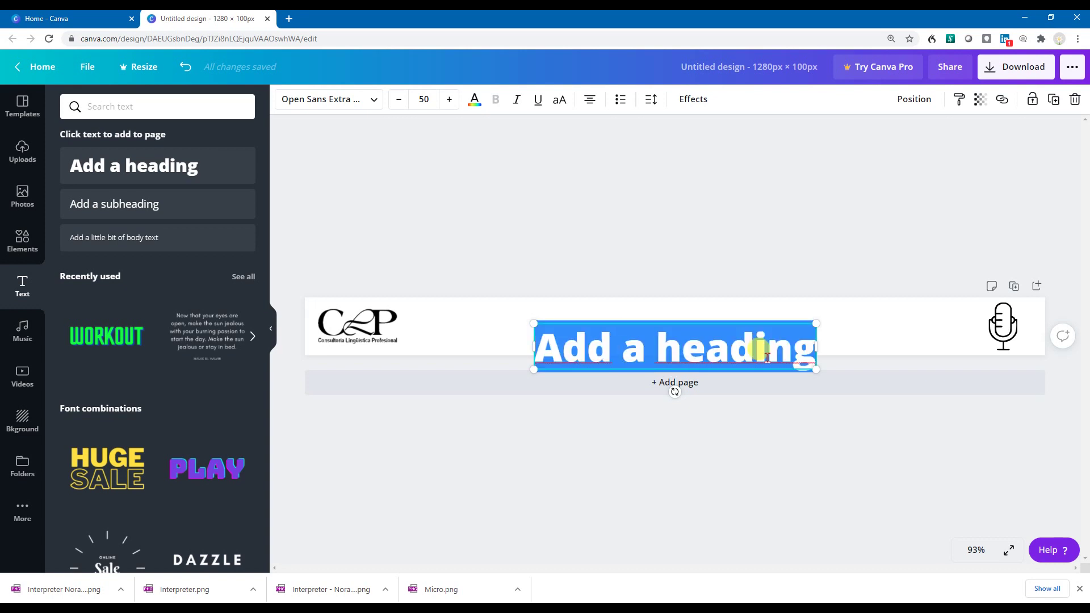
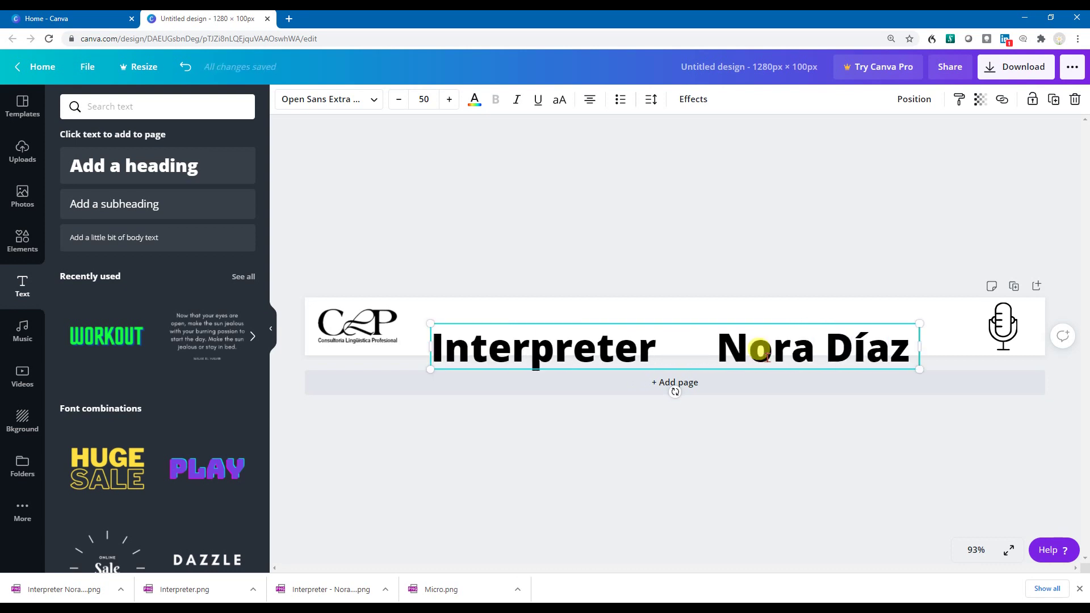
{"action": "left_click_drag", "start_coordinate": [773, 313], "coordinate": [774, 305]}
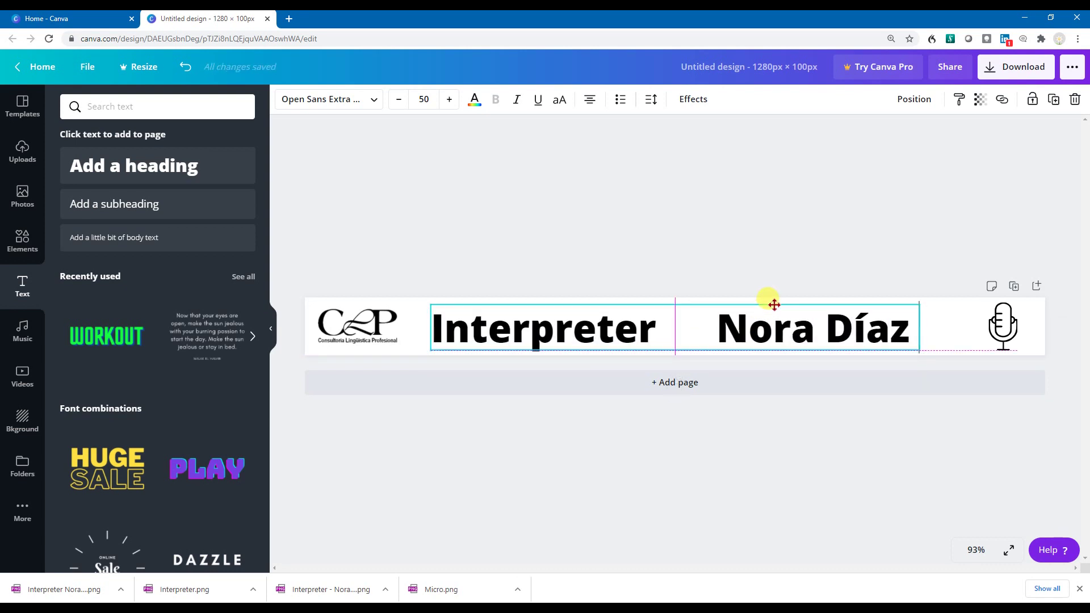
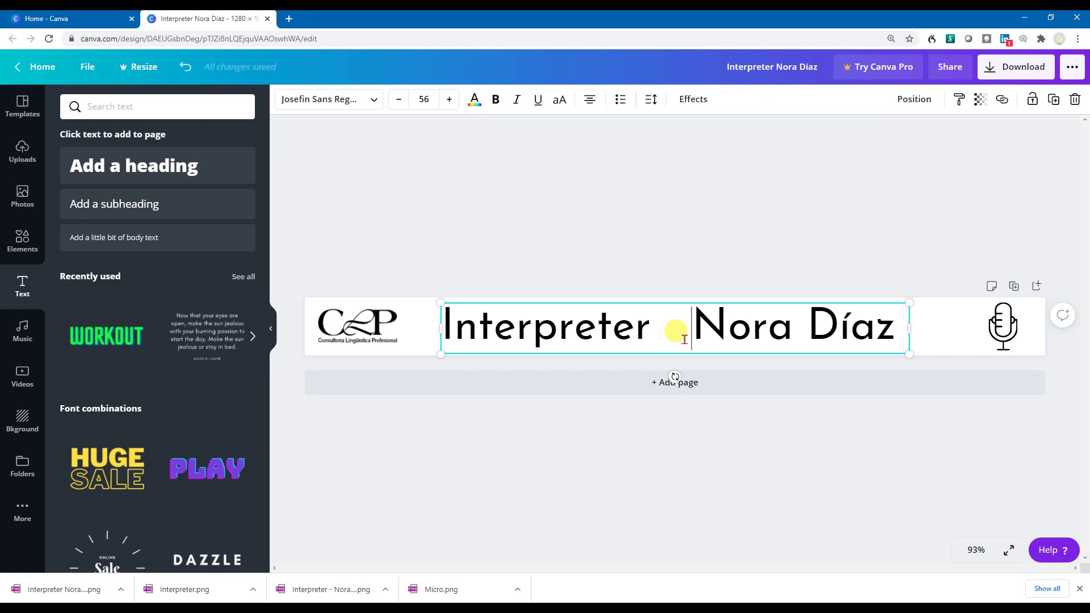
- Finish editing the widened title and shift it about 20 px right along the centre guide
{"action": "left_click", "coordinate": [731, 225]}
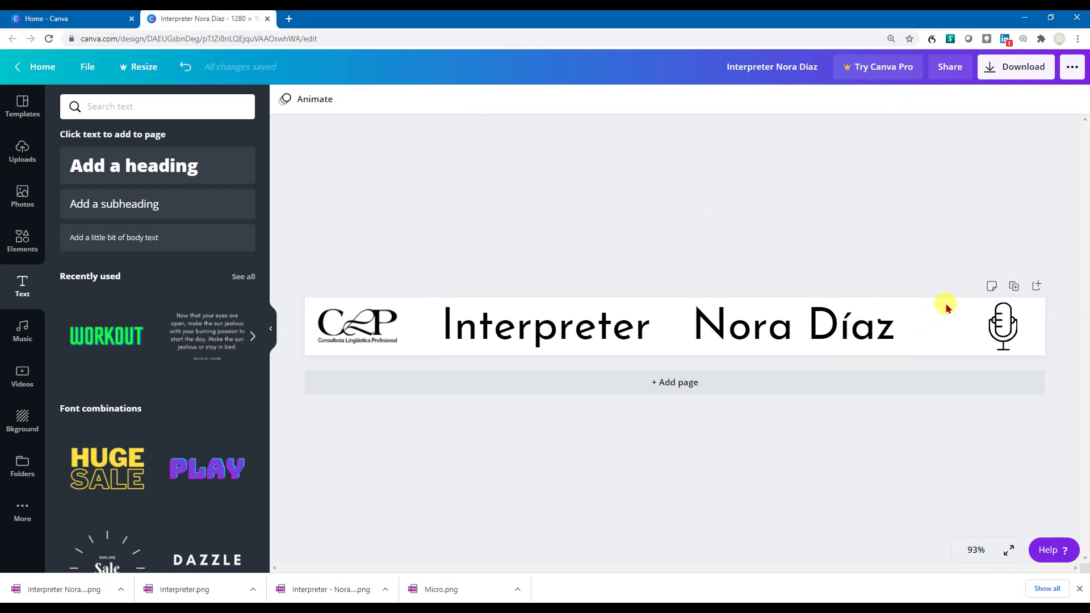
{"action": "left_click_drag", "start_coordinate": [873, 334], "coordinate": [884, 332]}
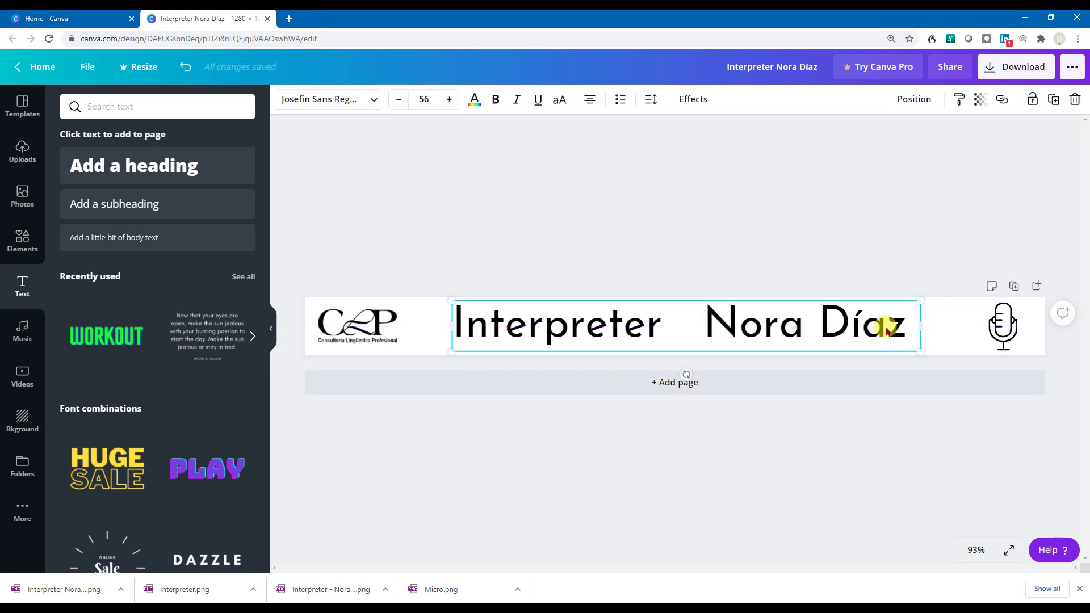
{"action": "left_click", "coordinate": [954, 316]}
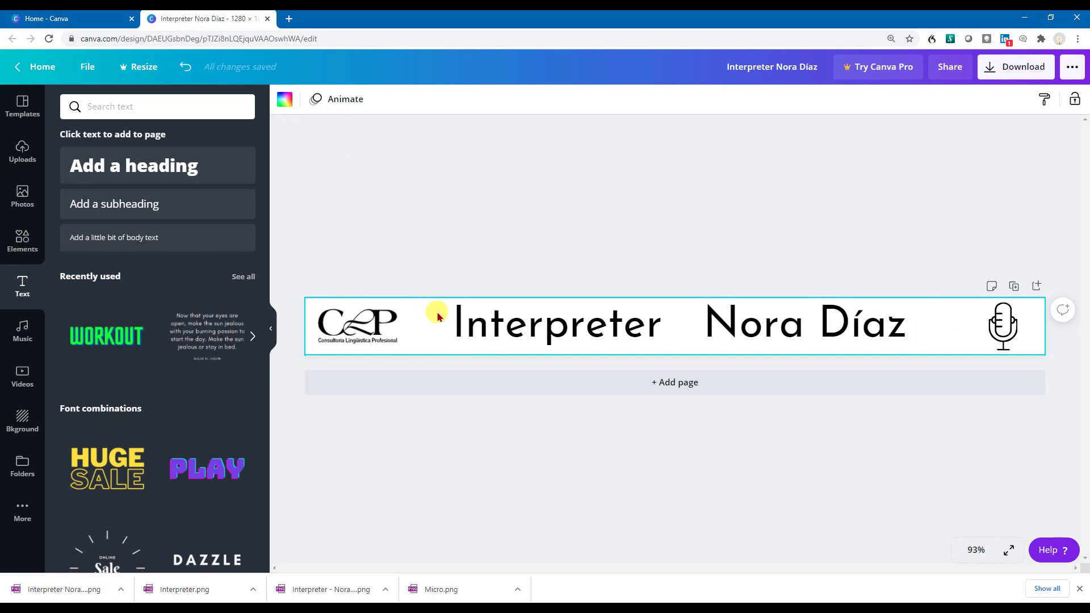
- Set the banner's page background to yellow after briefly trying orange
{"action": "left_click", "coordinate": [285, 105]}
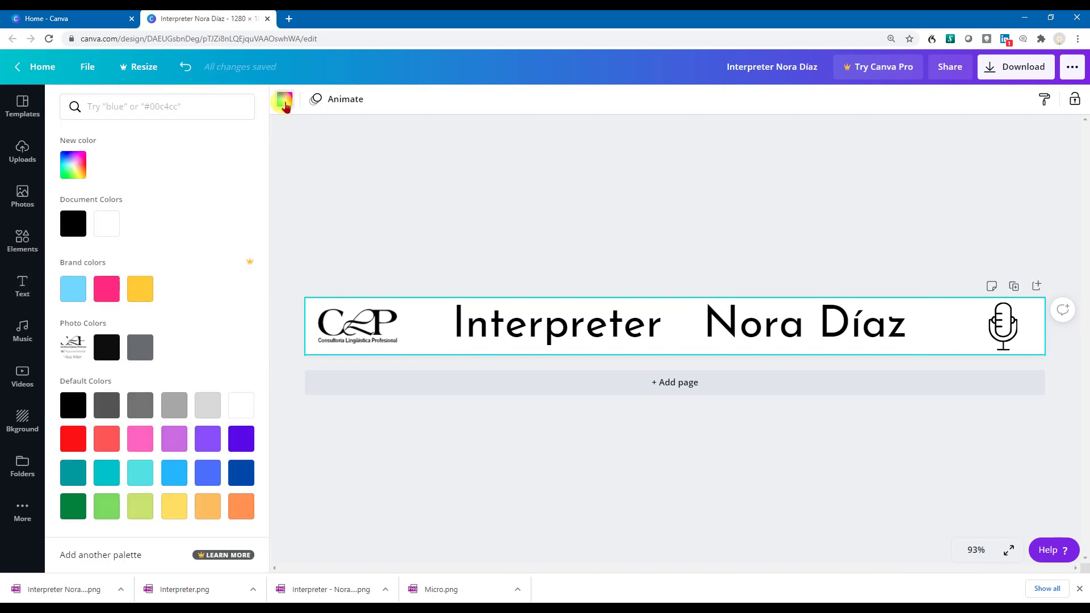
{"action": "left_click", "coordinate": [185, 518]}
{"action": "left_click", "coordinate": [207, 514]}
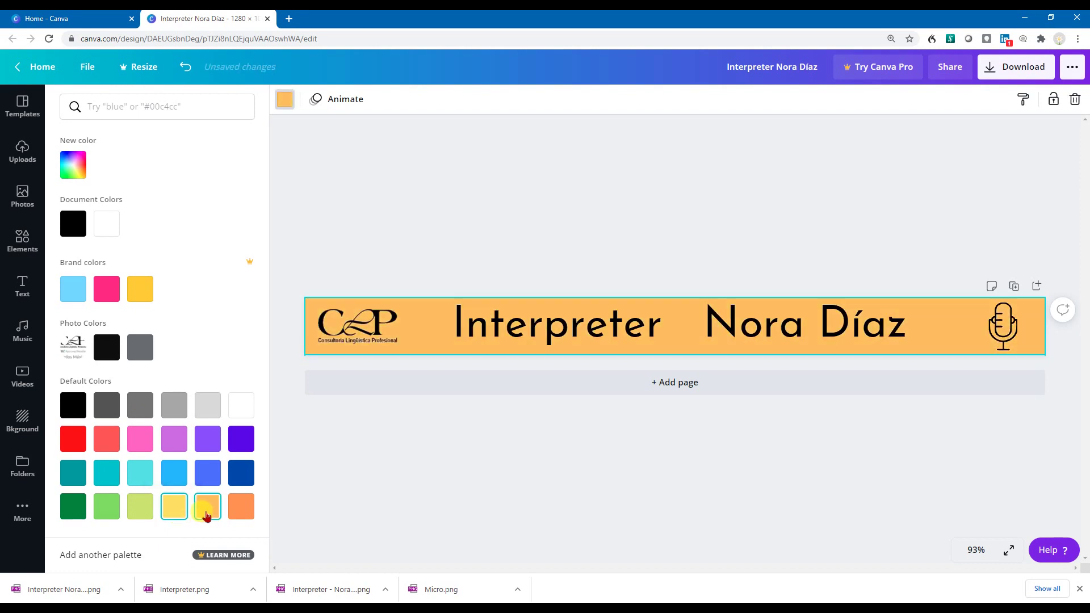
{"action": "left_click", "coordinate": [185, 516]}
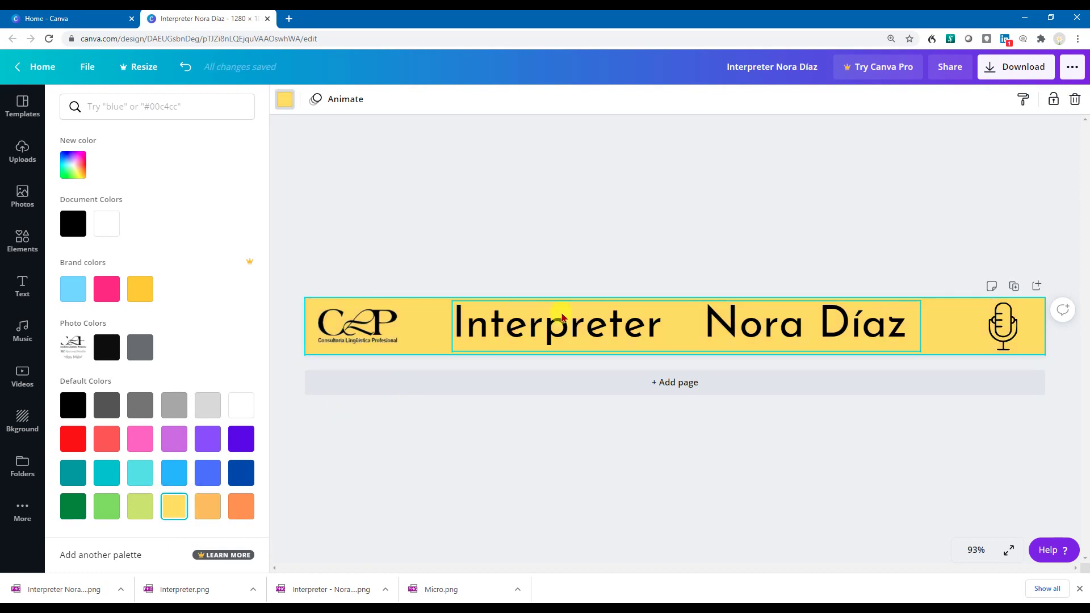
- Nudge the title text box so it lines up with the logo
{"action": "left_click", "coordinate": [562, 318]}
{"action": "left_click_drag", "start_coordinate": [562, 318], "coordinate": [562, 317]}
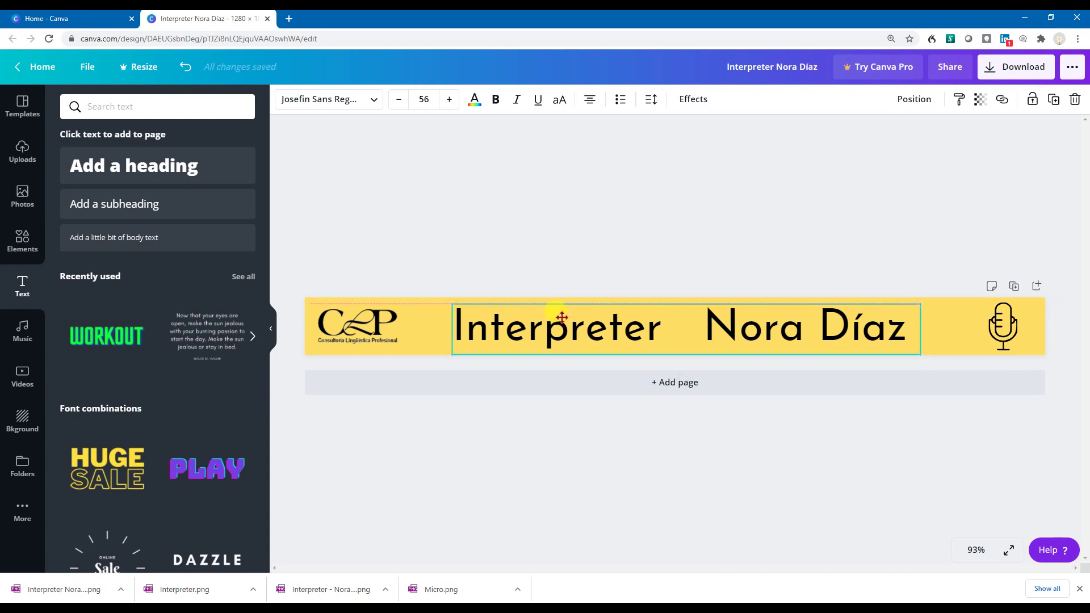
{"action": "left_click", "coordinate": [568, 267]}
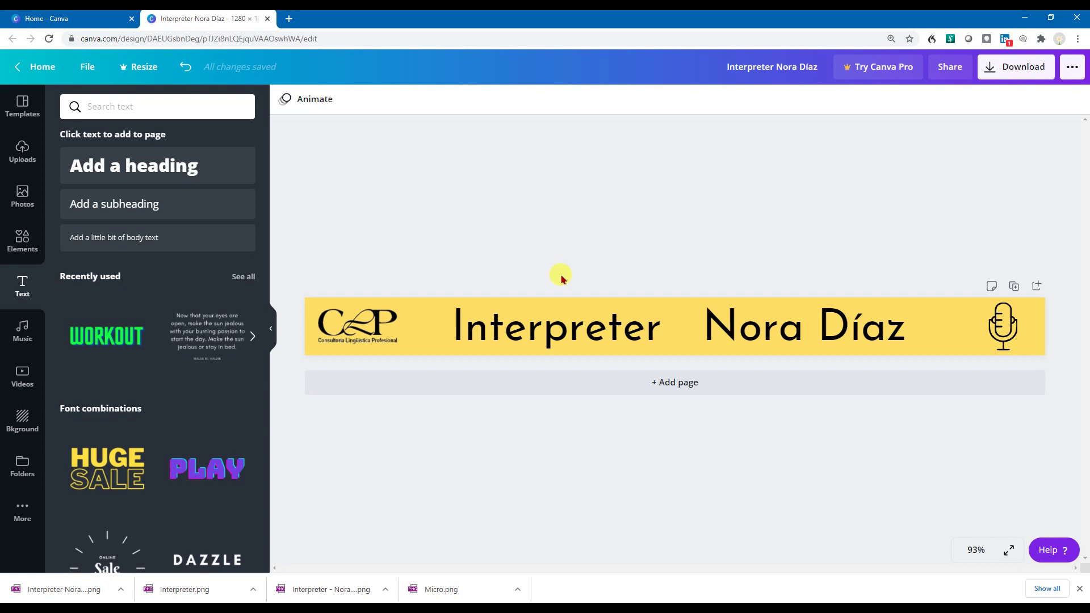
{"action": "double_click", "coordinate": [516, 332]}
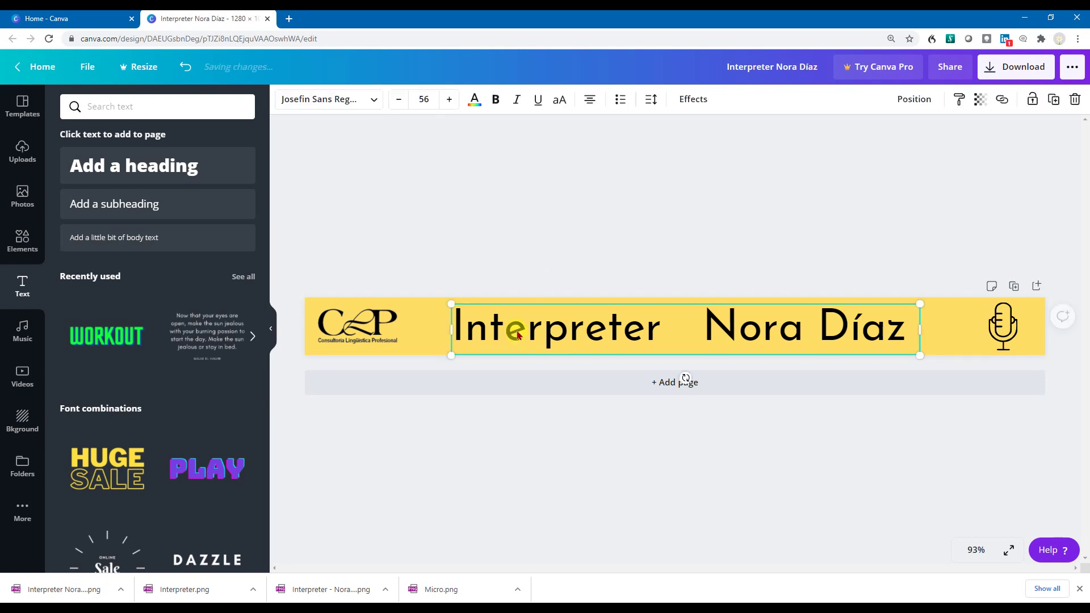
{"action": "left_click", "coordinate": [475, 100]}
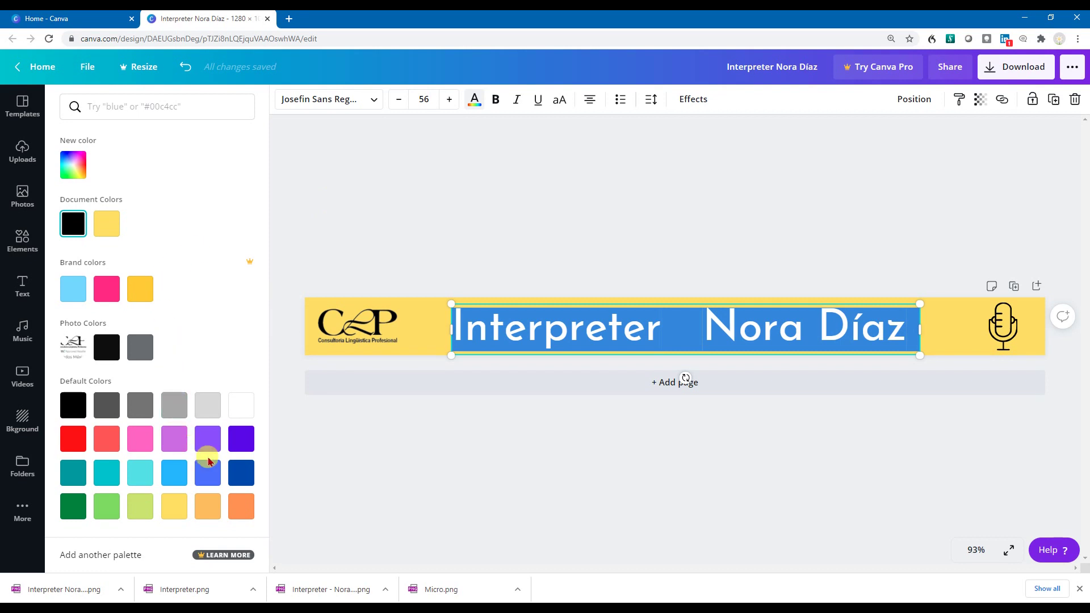
{"action": "left_click", "coordinate": [249, 473]}
{"action": "left_click", "coordinate": [632, 231]}
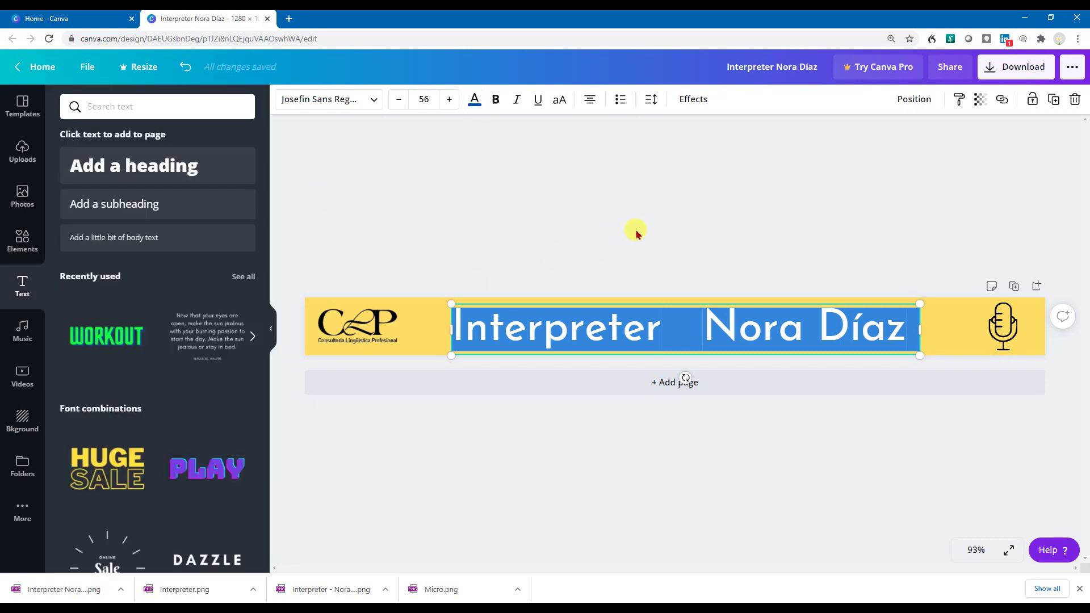
{"action": "left_click", "coordinate": [603, 270]}
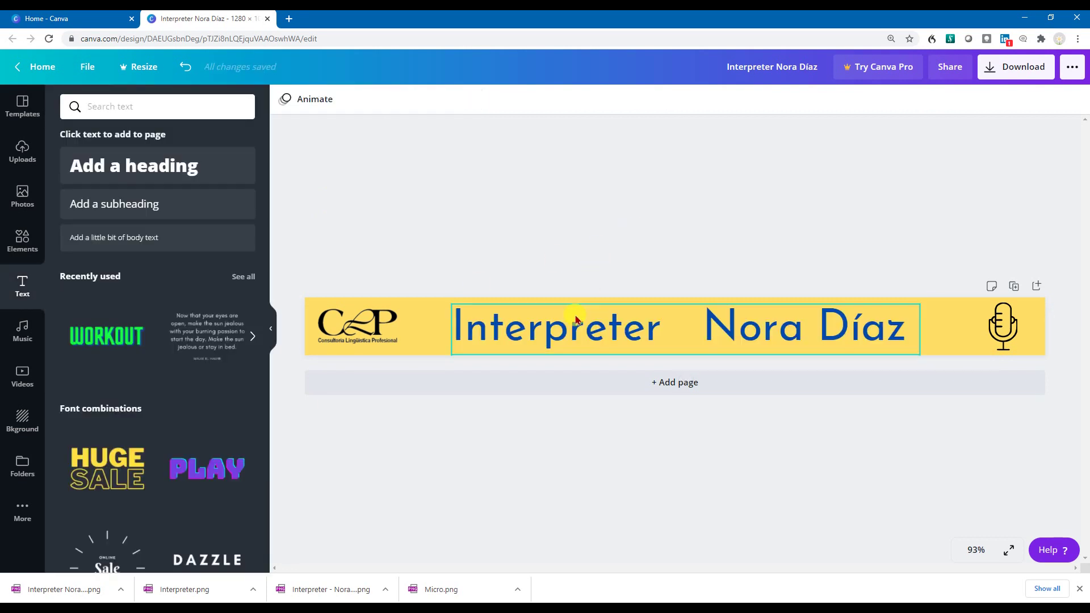
{"action": "left_click", "coordinate": [563, 344]}
{"action": "double_click", "coordinate": [554, 335]}
{"action": "left_click", "coordinate": [557, 342]}
{"action": "triple_click", "coordinate": [553, 338]}
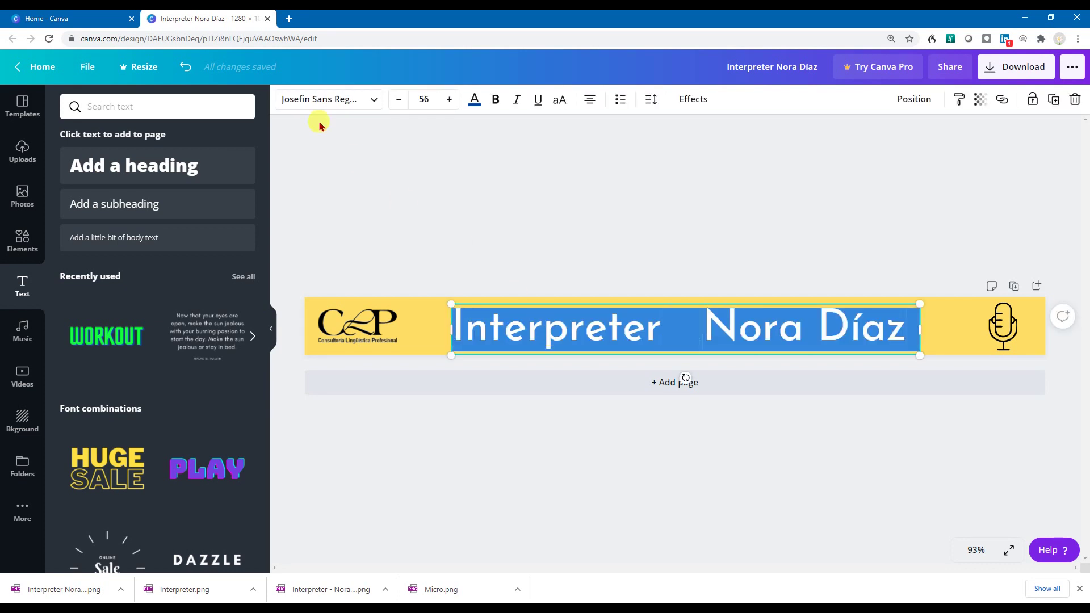
{"action": "left_click", "coordinate": [474, 103]}
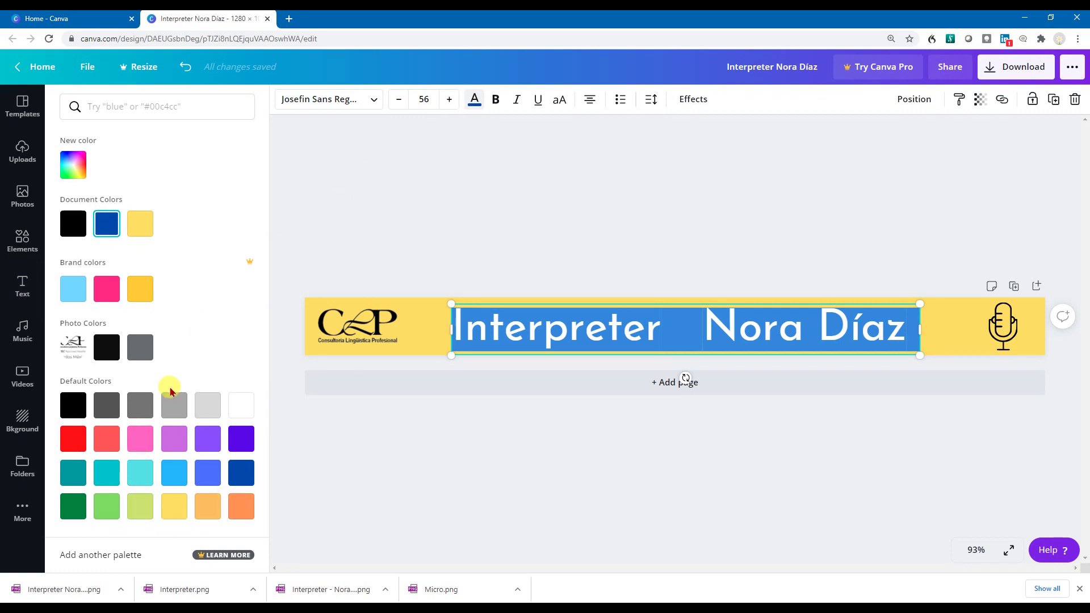
{"action": "left_click", "coordinate": [80, 415]}
{"action": "left_click", "coordinate": [523, 248]}
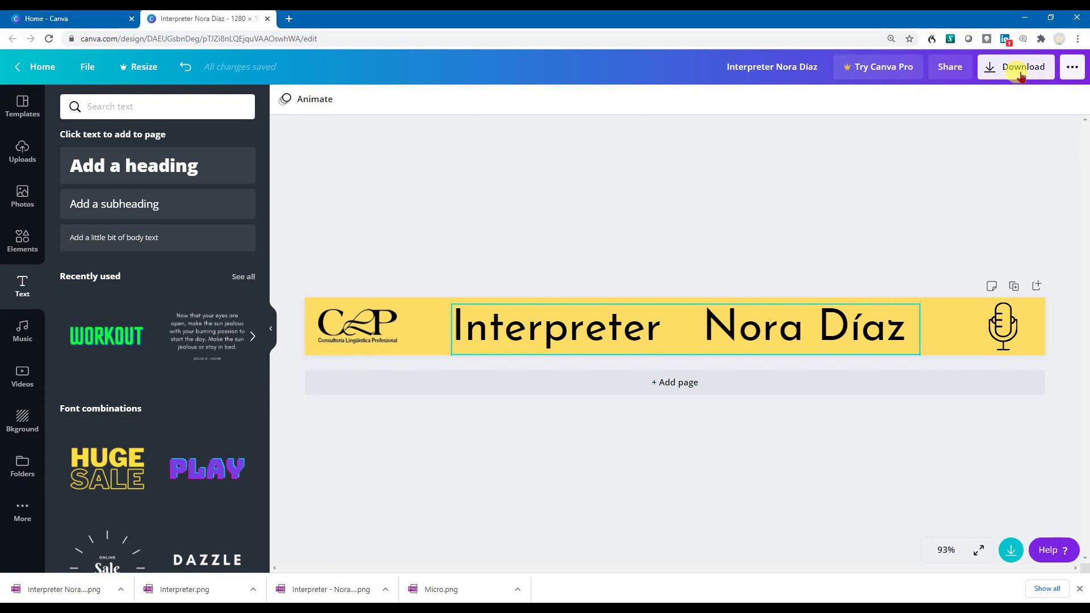
- Download the banner as a PNG, editing the file name with 'LP' for the CLP prefix, and dismiss the Pro promotion
{"action": "left_click", "coordinate": [1020, 72]}
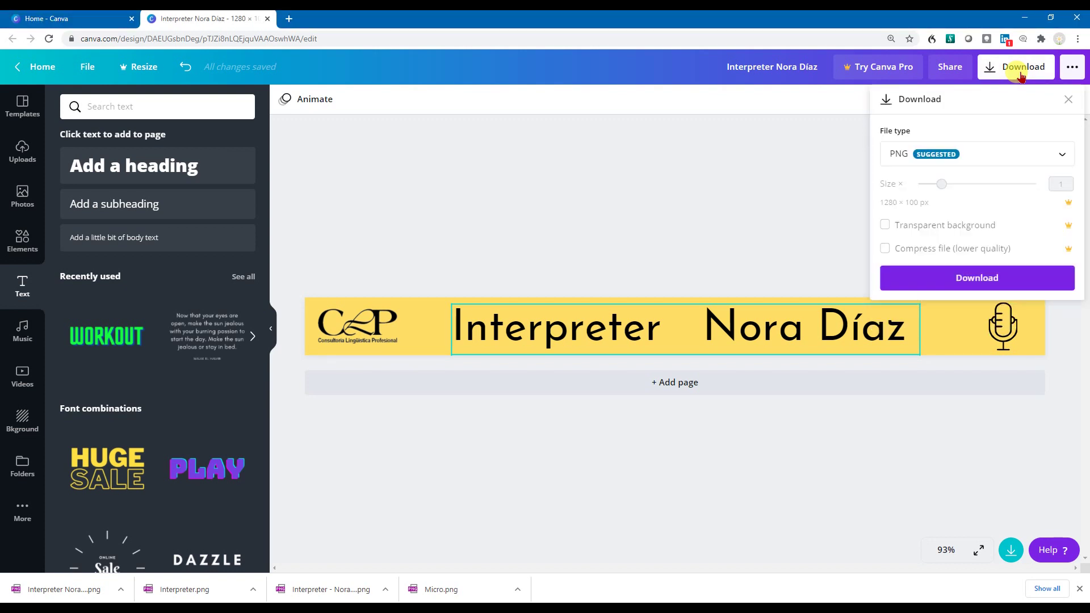
{"action": "left_click", "coordinate": [978, 281]}
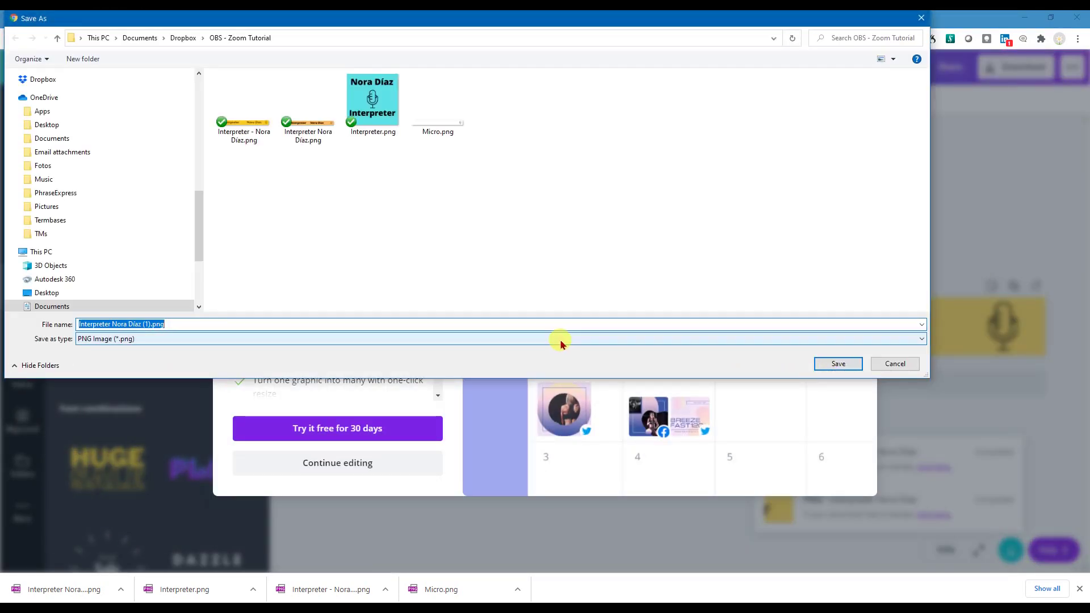
{"action": "key", "text": "End"}
{"action": "type", "text": "LP"}
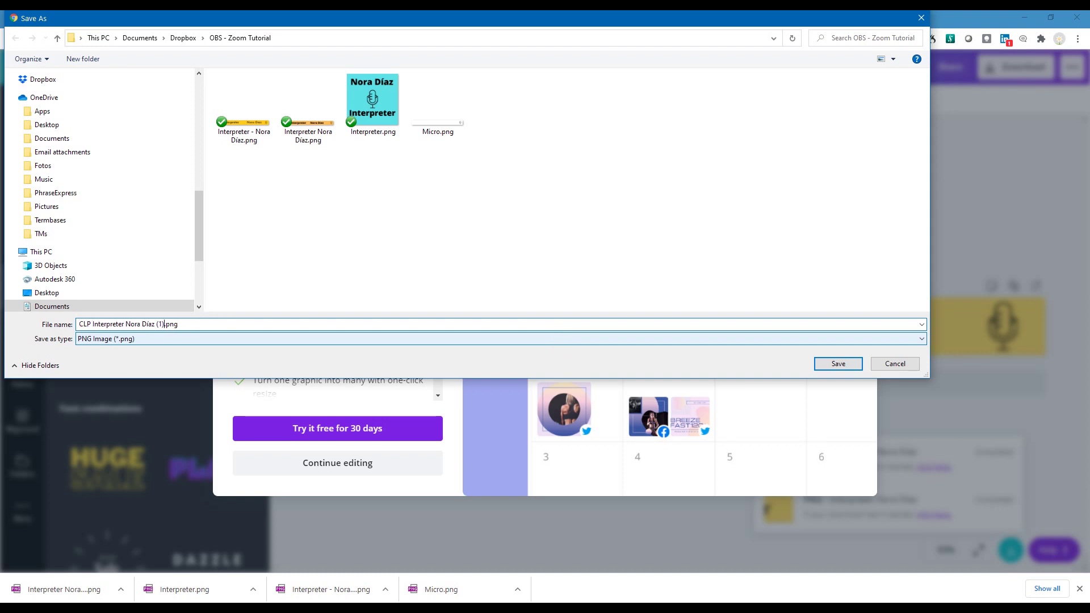
{"action": "key", "text": "Return"}
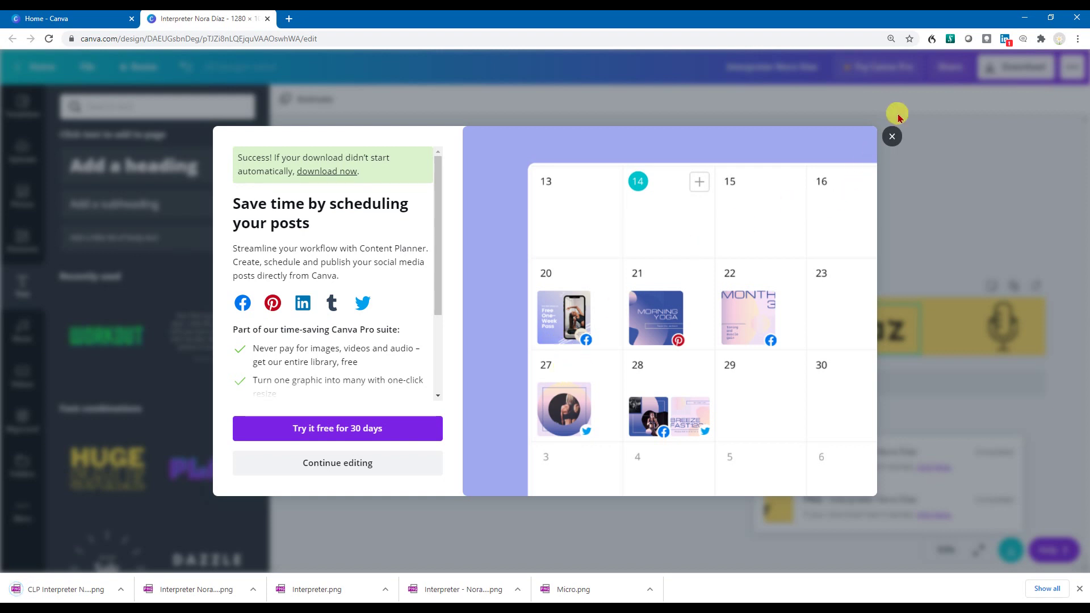
{"action": "left_click", "coordinate": [891, 138]}
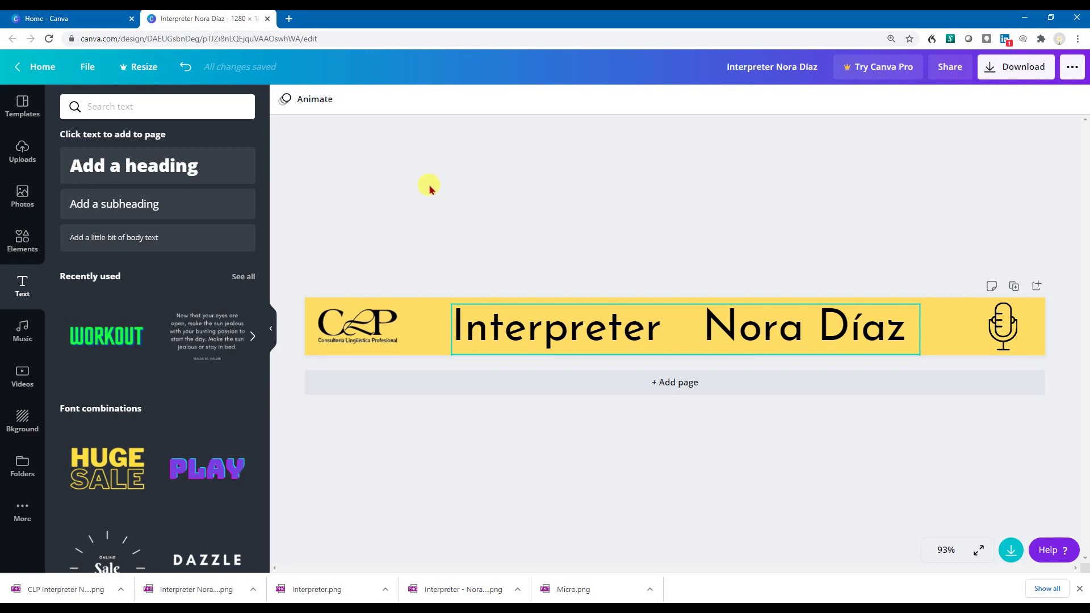
- From the Canva home page, create a custom design 150 px wide by 150 px high
{"action": "left_click", "coordinate": [19, 70]}
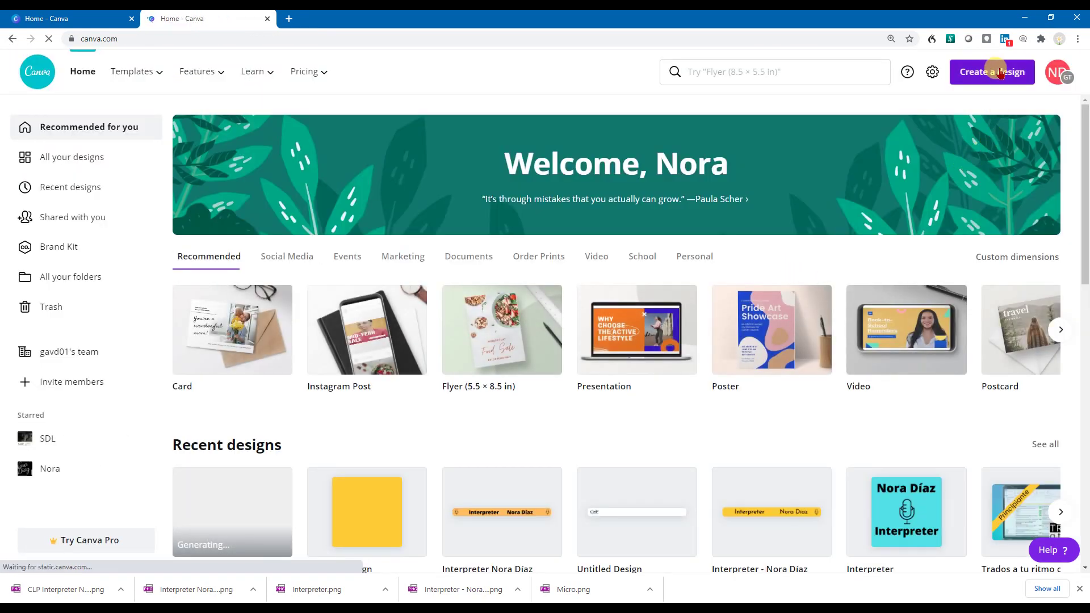
{"action": "left_click", "coordinate": [990, 72]}
{"action": "left_click", "coordinate": [928, 140]}
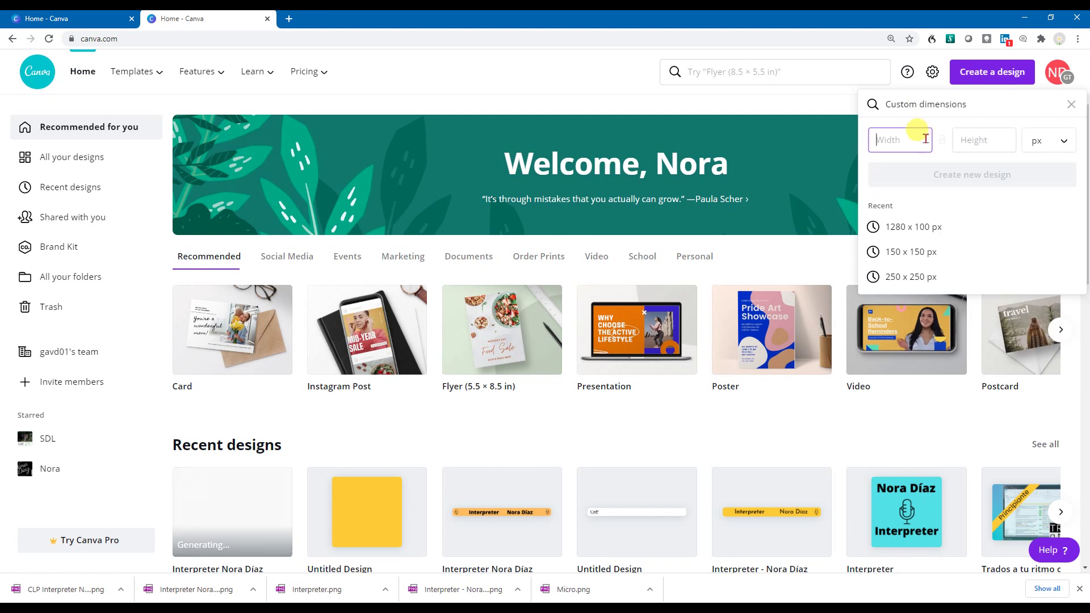
{"action": "type", "text": "150"}
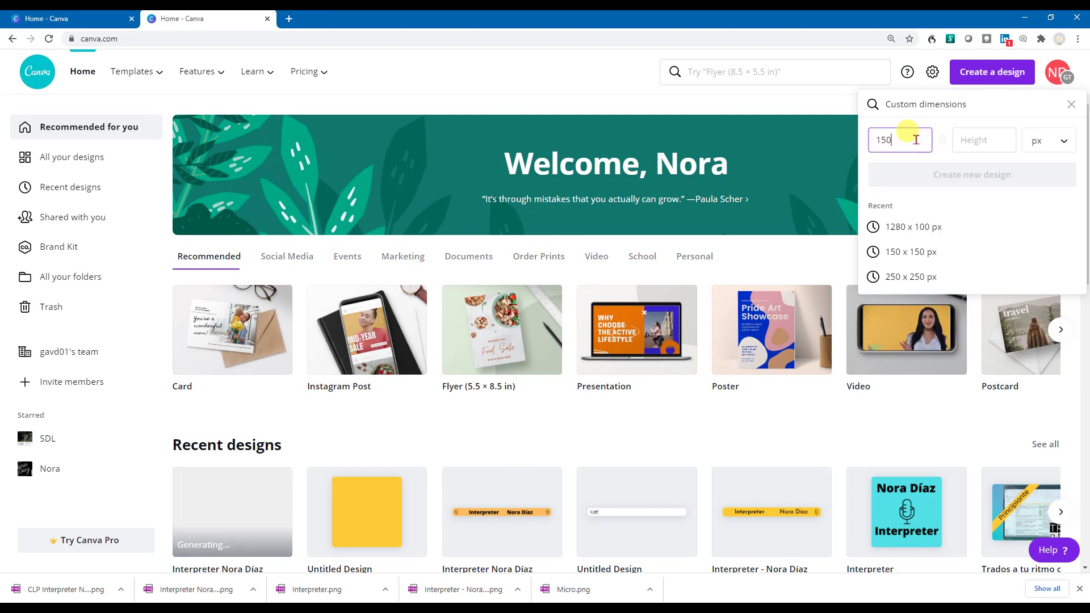
{"action": "left_click", "coordinate": [974, 141]}
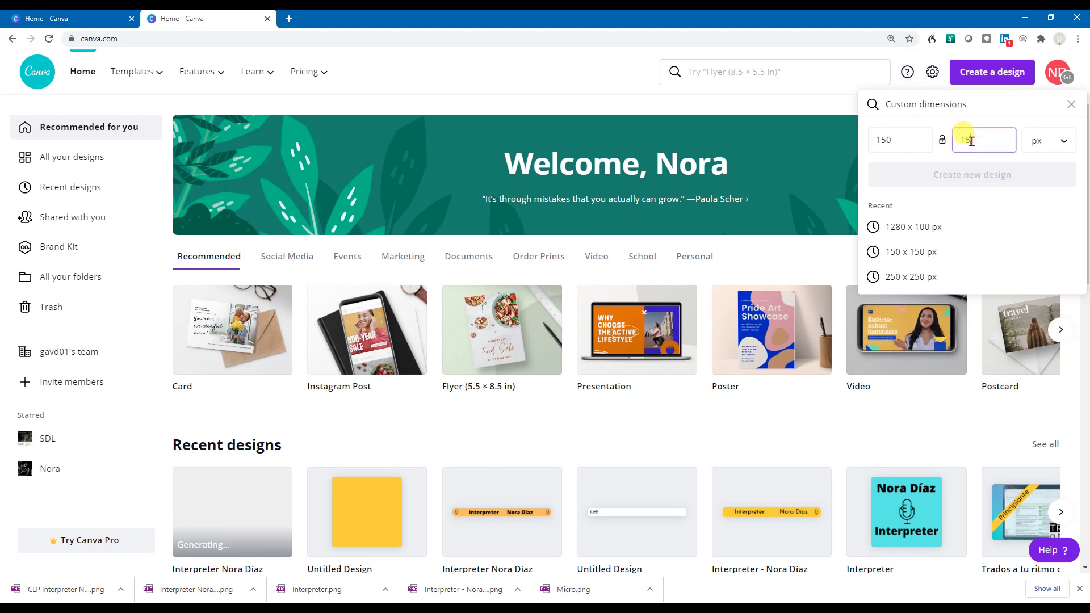
{"action": "type", "text": "150"}
{"action": "left_click", "coordinate": [985, 173]}
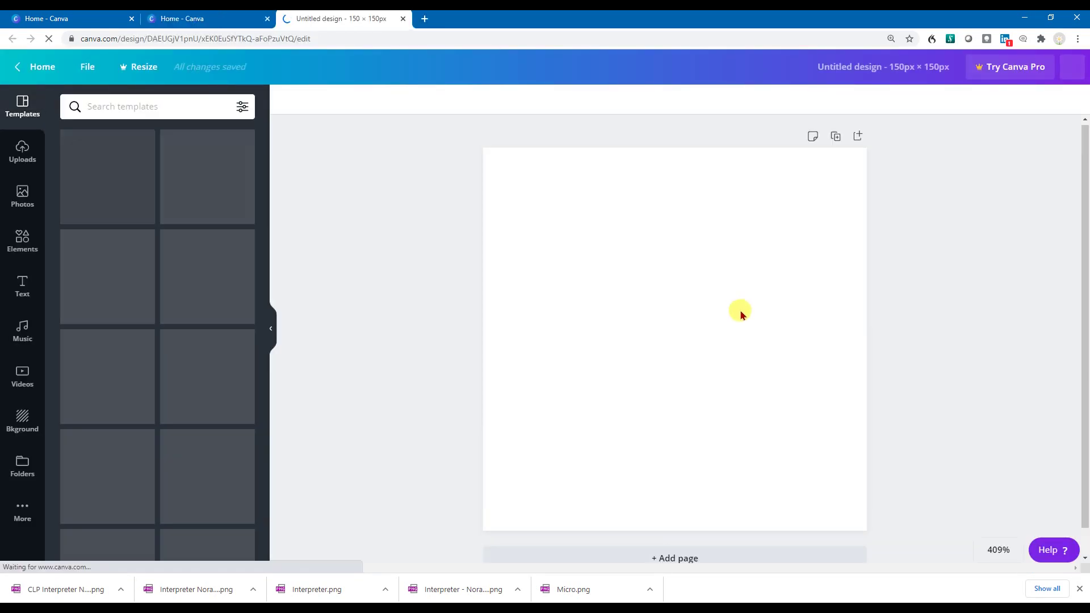
- Make the new card's page background purple
{"action": "left_click", "coordinate": [558, 182]}
{"action": "left_click", "coordinate": [285, 102]}
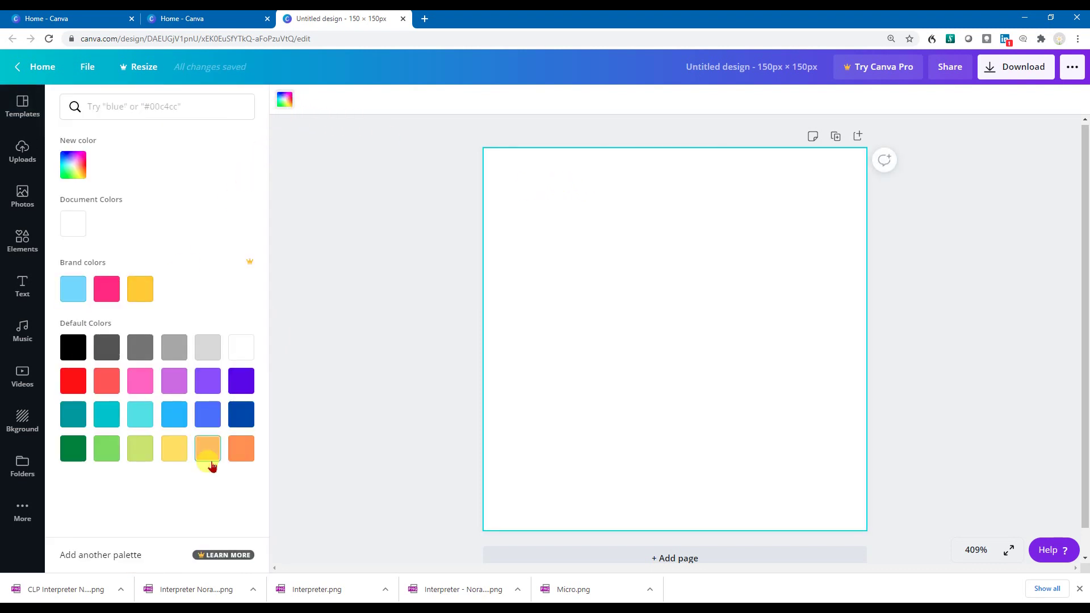
{"action": "left_click", "coordinate": [207, 381]}
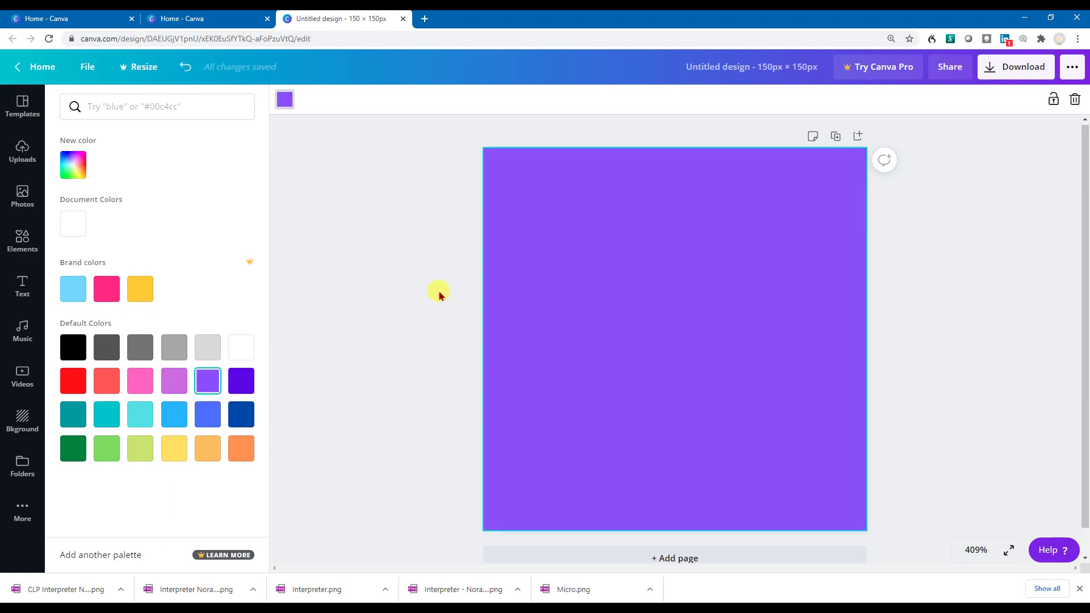
- Search Elements for 'micropohon', add the grey microphone, then shrink and centre it
{"action": "left_click", "coordinate": [23, 241]}
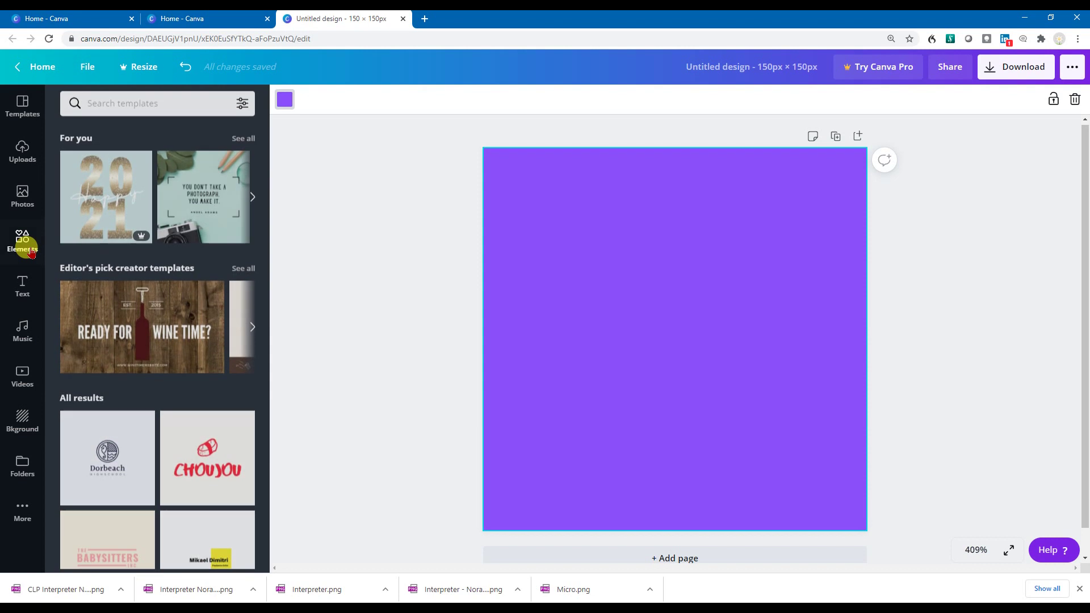
{"action": "left_click", "coordinate": [128, 107]}
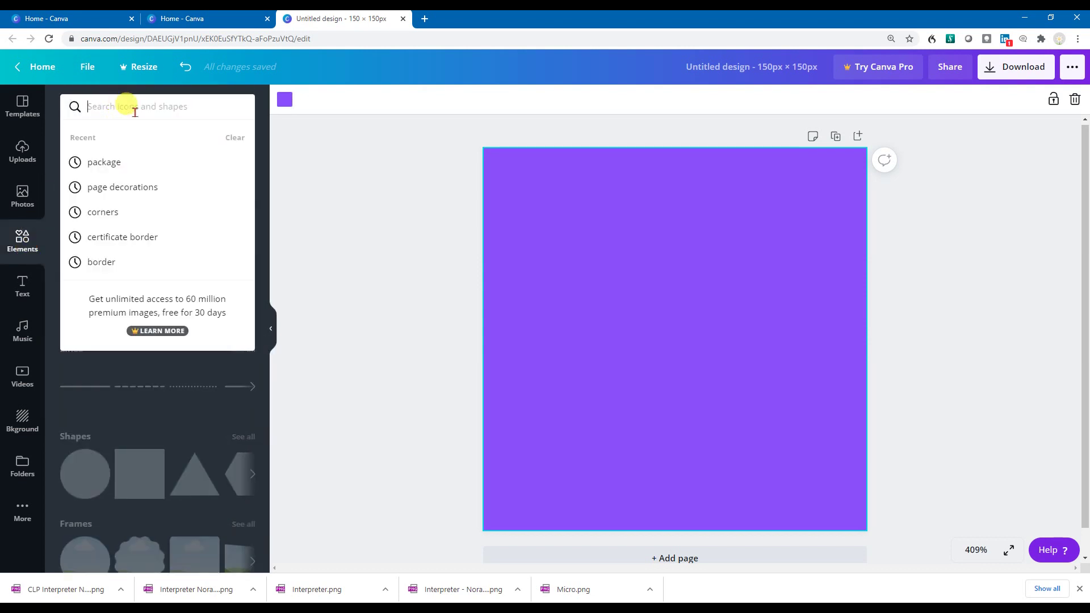
{"action": "type", "text": "micropo"}
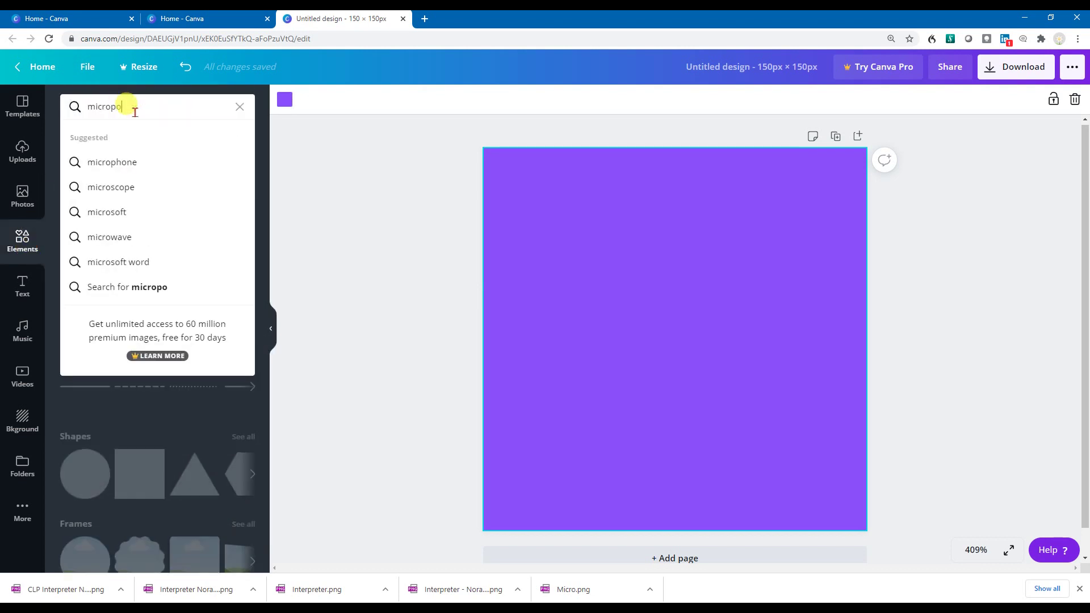
{"action": "key", "text": "BackSpace"}
{"action": "type", "text": "hon"}
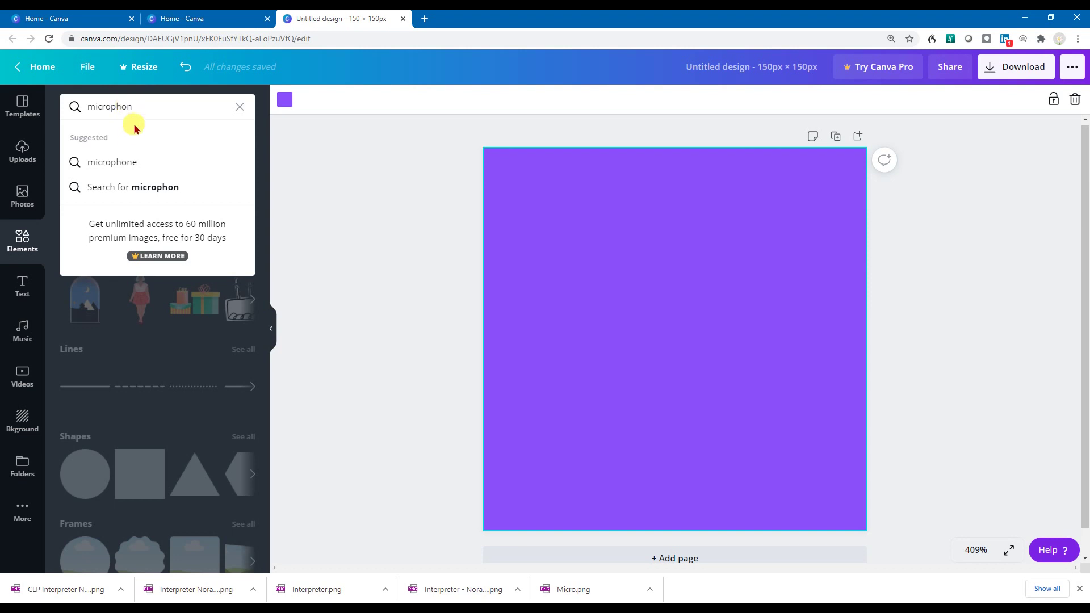
{"action": "left_click", "coordinate": [117, 162]}
{"action": "mouse_move", "coordinate": [164, 247]}
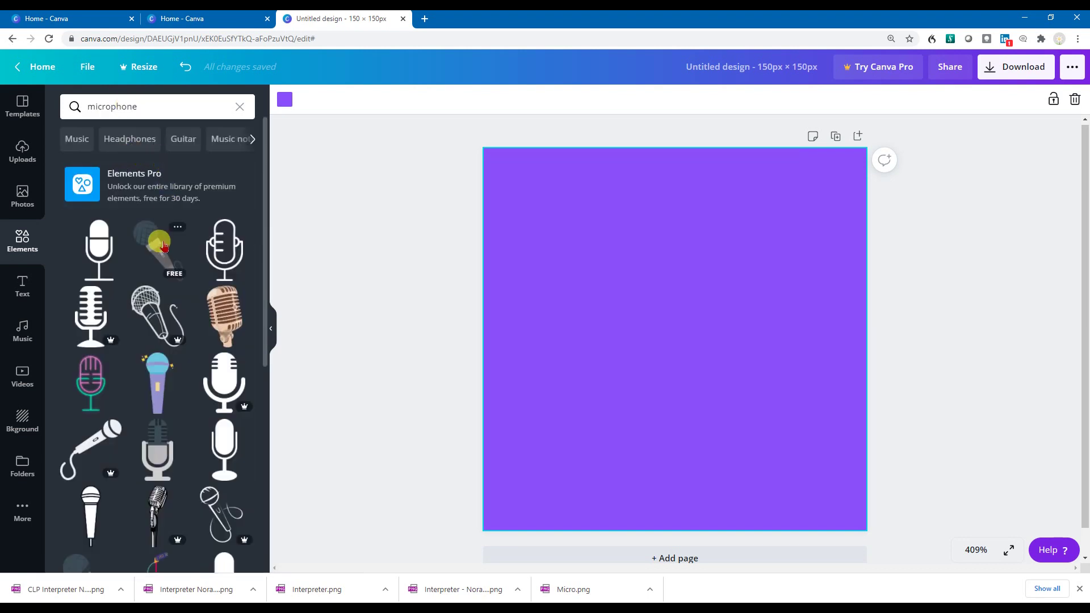
{"action": "scroll", "coordinate": [162, 247], "scroll_direction": "down", "scroll_amount": 1}
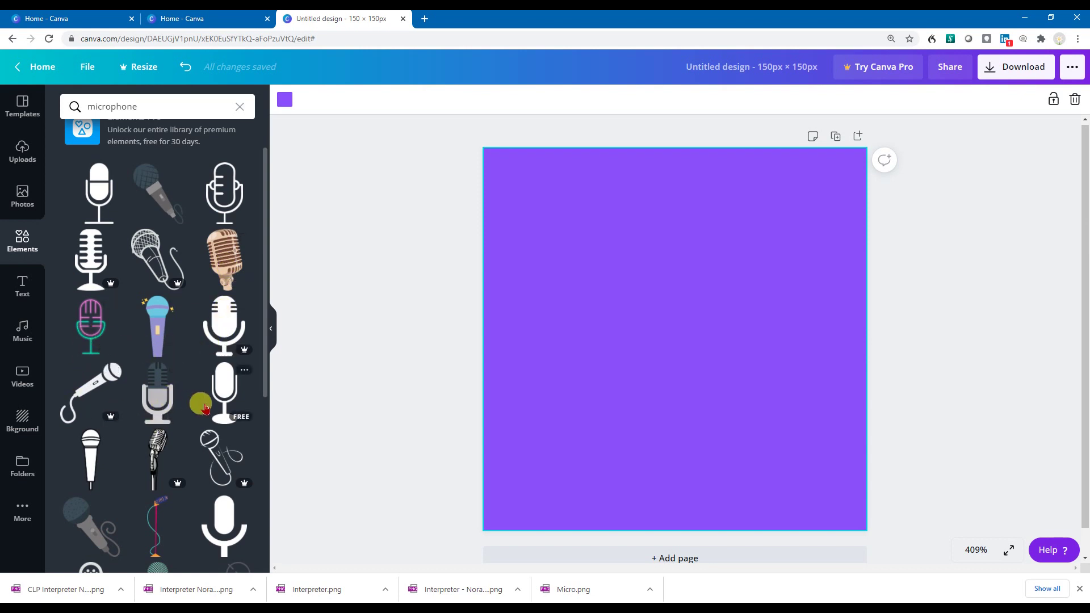
{"action": "left_click", "coordinate": [162, 394]}
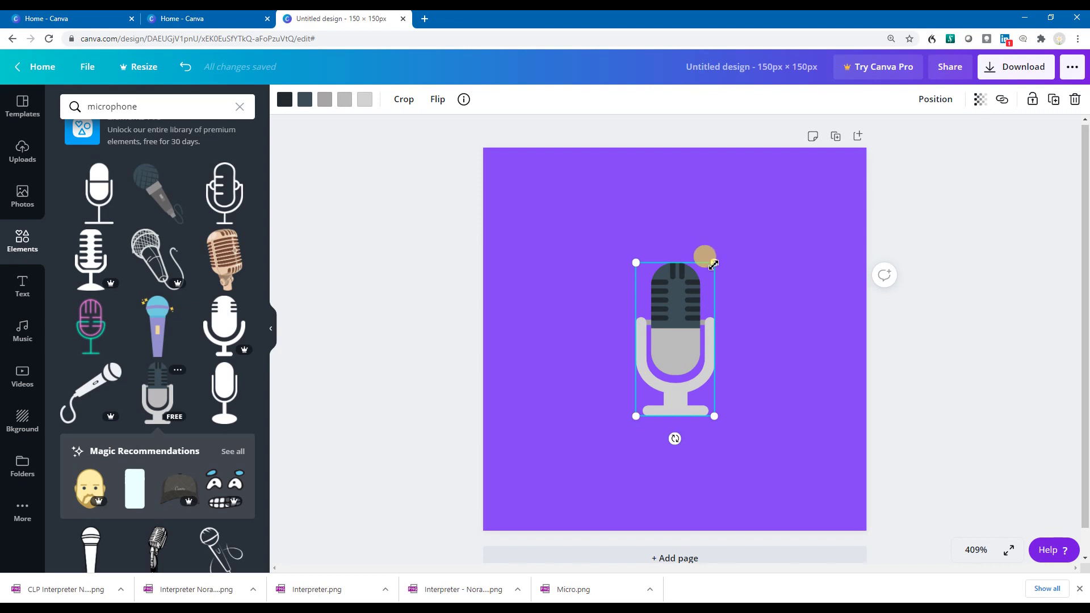
{"action": "left_click_drag", "start_coordinate": [714, 264], "coordinate": [690, 309]}
{"action": "left_click_drag", "start_coordinate": [675, 355], "coordinate": [681, 317]}
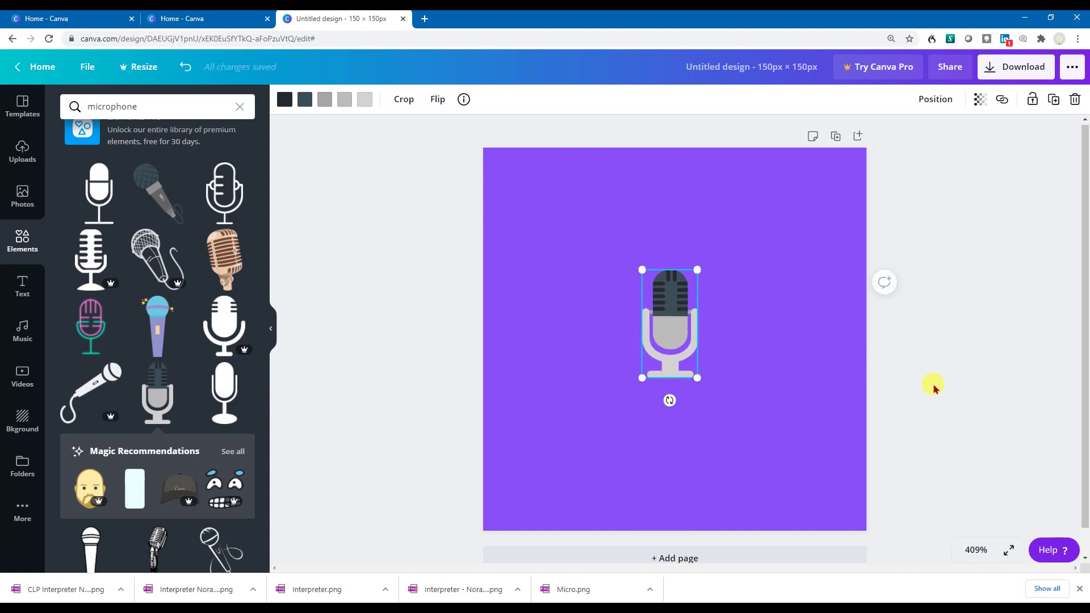
{"action": "left_click", "coordinate": [489, 186]}
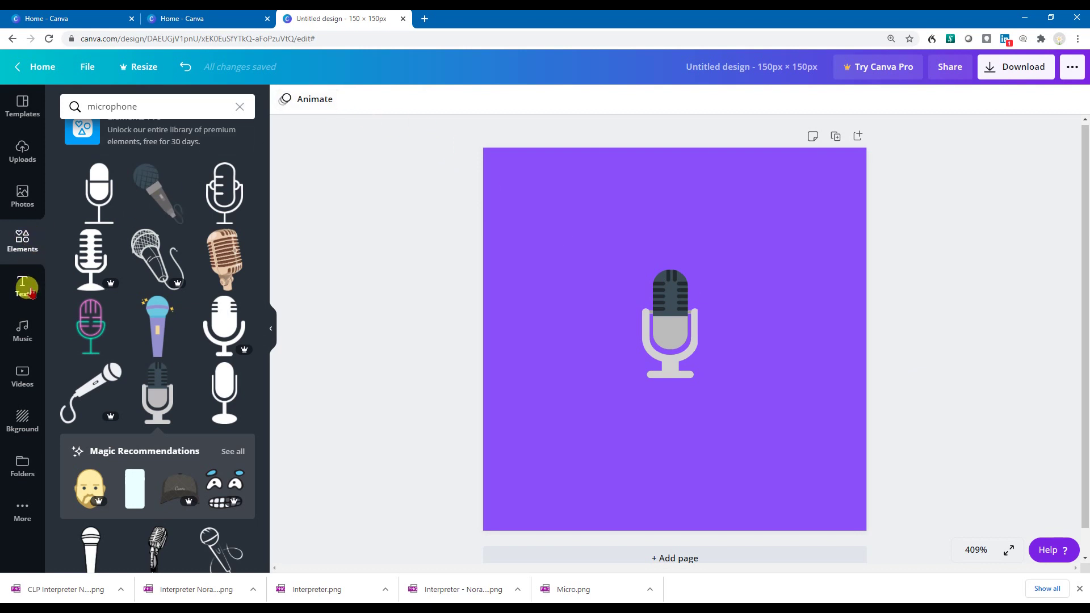
- Add a heading containing the pasted interpreter's name and move it above the microphone
{"action": "left_click", "coordinate": [22, 286]}
{"action": "left_click", "coordinate": [154, 166]}
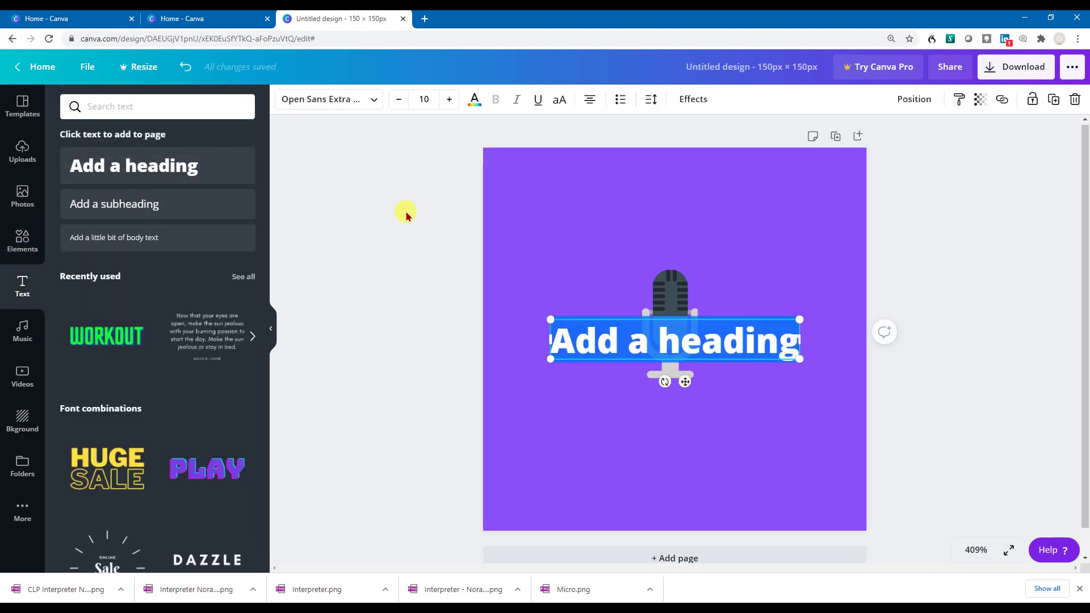
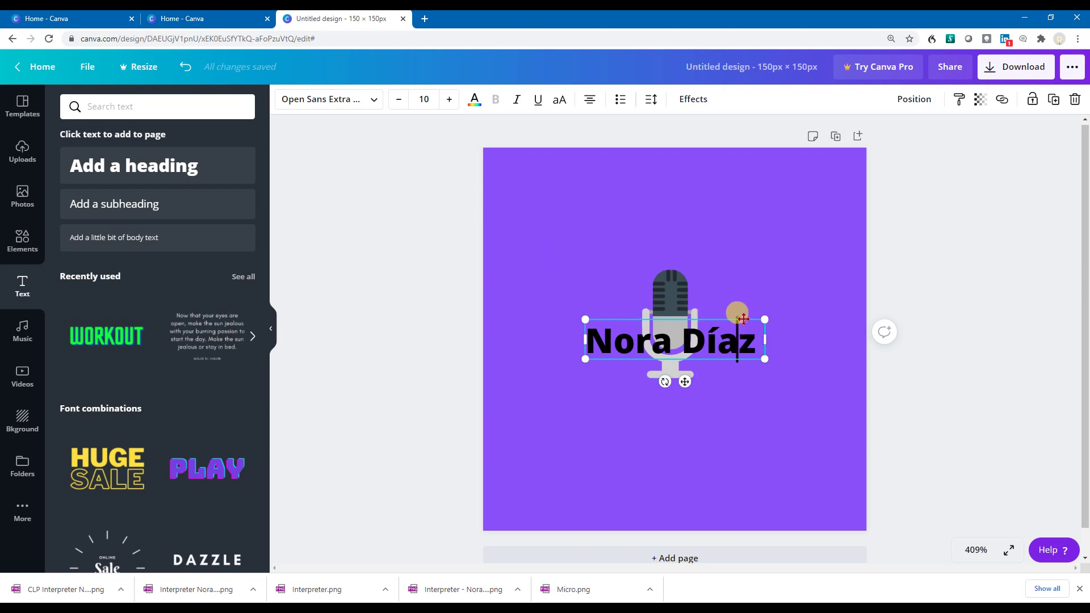
{"action": "left_click_drag", "start_coordinate": [743, 319], "coordinate": [747, 188]}
- Make the name text white, enlarge it to size 19.5, and move it near the top
{"action": "double_click", "coordinate": [699, 200]}
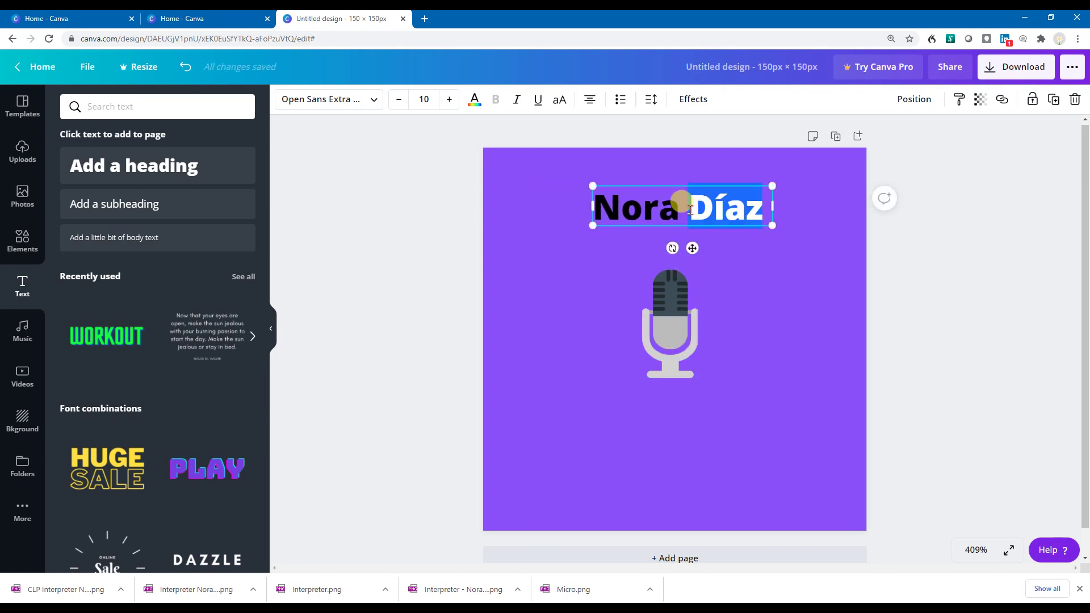
{"action": "left_click", "coordinate": [597, 209]}
{"action": "left_click_drag", "start_coordinate": [596, 211], "coordinate": [779, 202]}
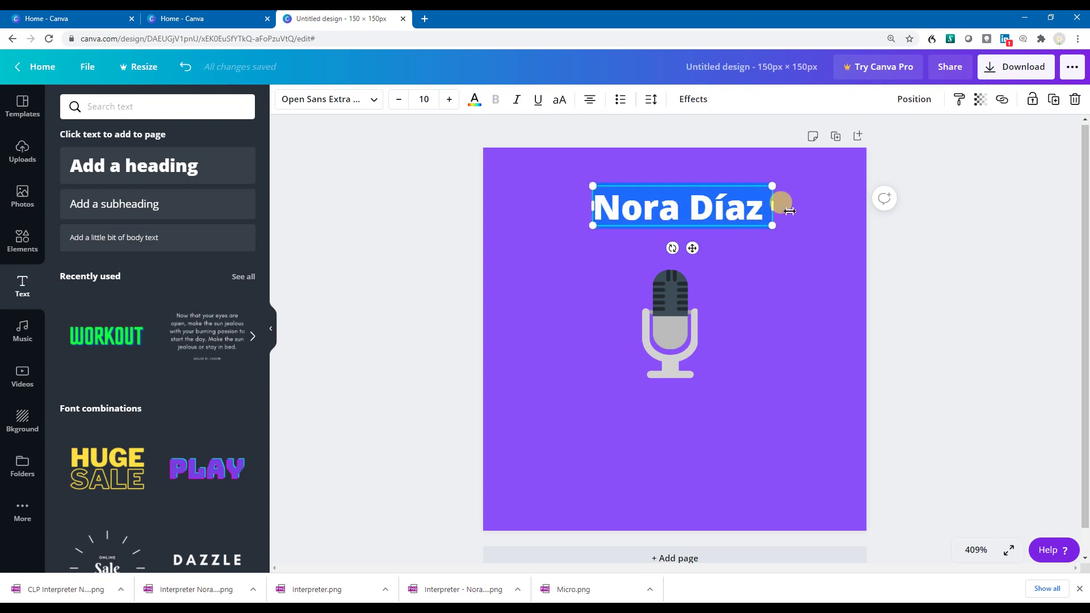
{"action": "left_click", "coordinate": [474, 99]}
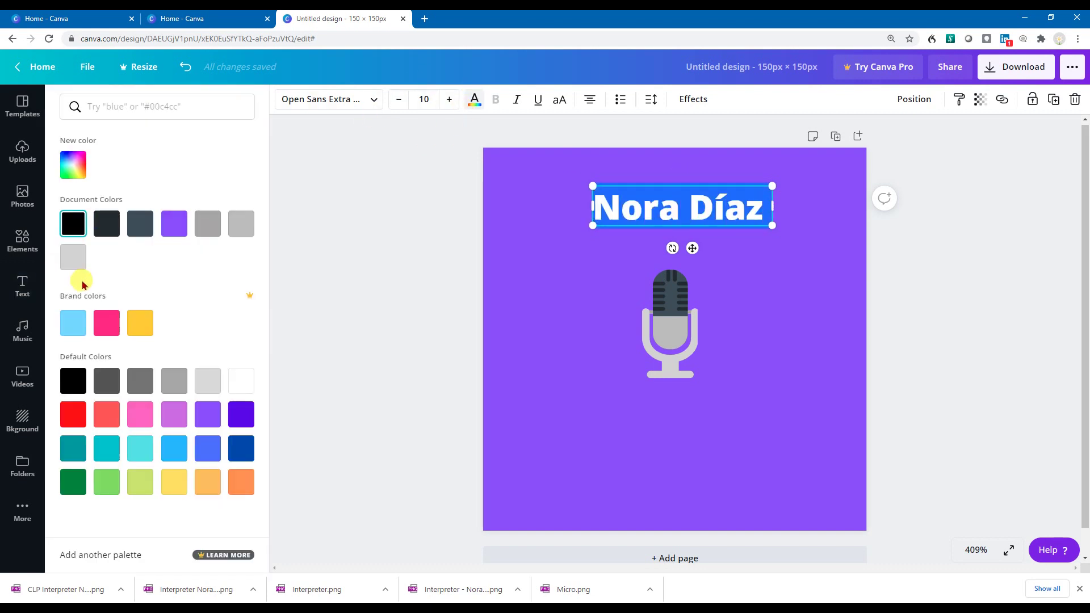
{"action": "left_click", "coordinate": [241, 380]}
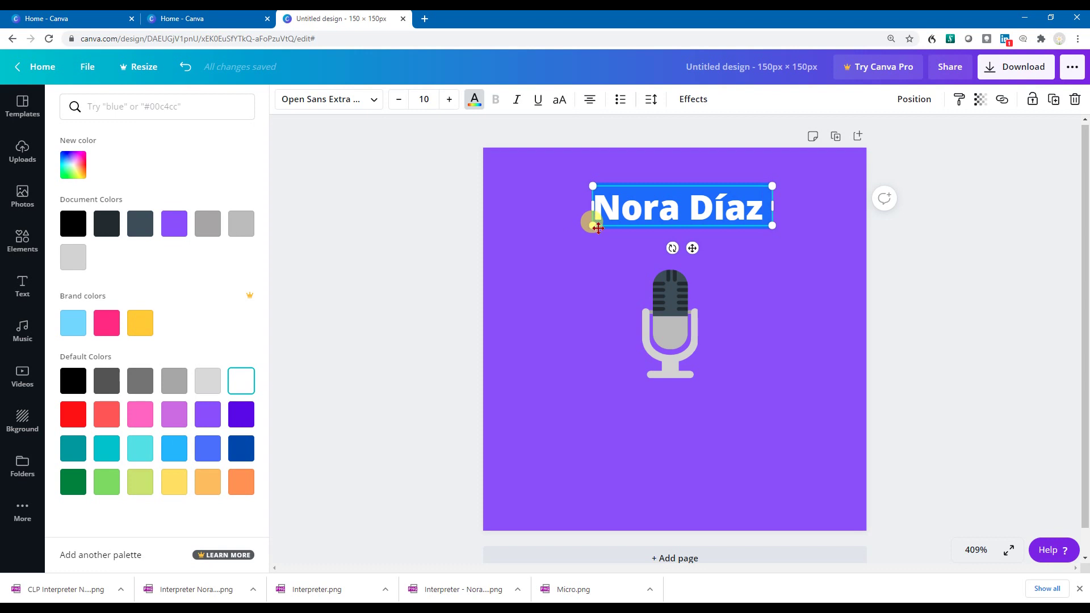
{"action": "left_click_drag", "start_coordinate": [597, 228], "coordinate": [499, 272]}
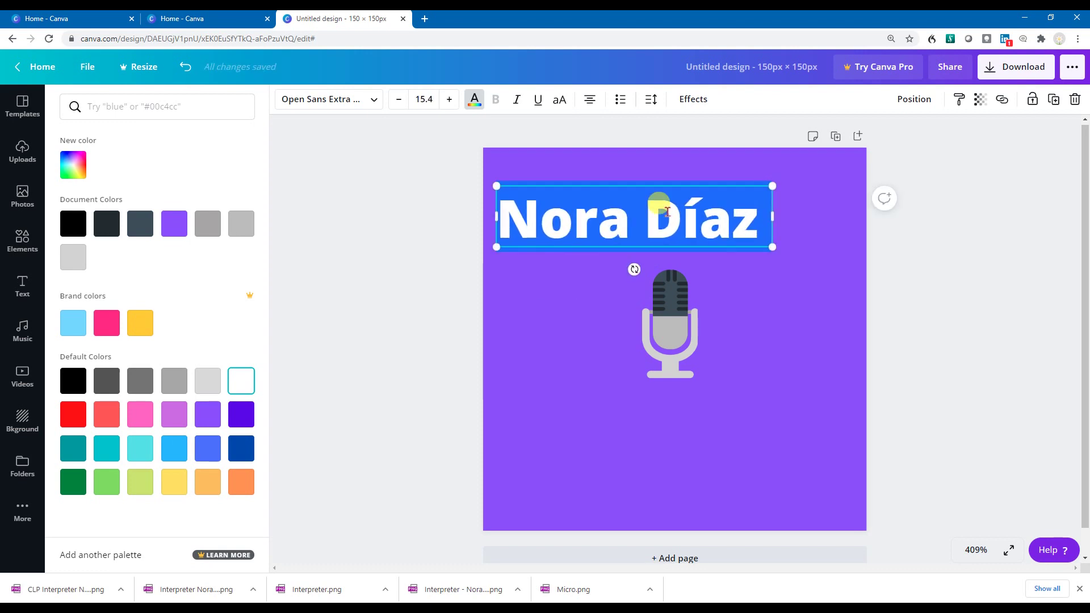
{"action": "left_click_drag", "start_coordinate": [767, 245], "coordinate": [846, 263]}
{"action": "mouse_move", "coordinate": [802, 183]}
{"action": "left_mouse_down"}
{"action": "mouse_move", "coordinate": [795, 160]}
{"action": "mouse_move", "coordinate": [798, 173]}
{"action": "left_mouse_up"}
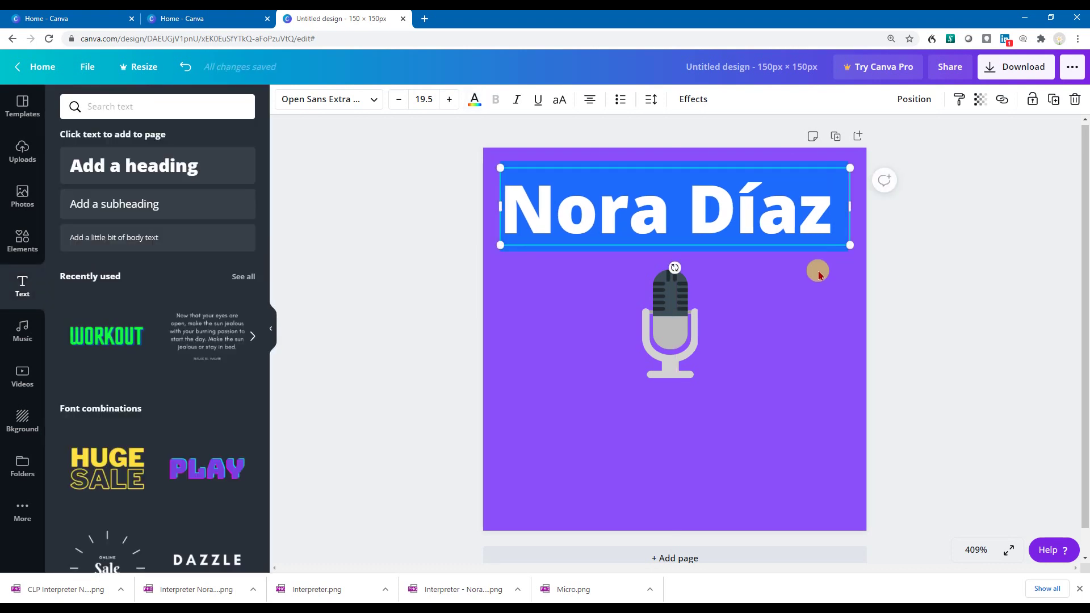
{"action": "left_click", "coordinate": [795, 267]}
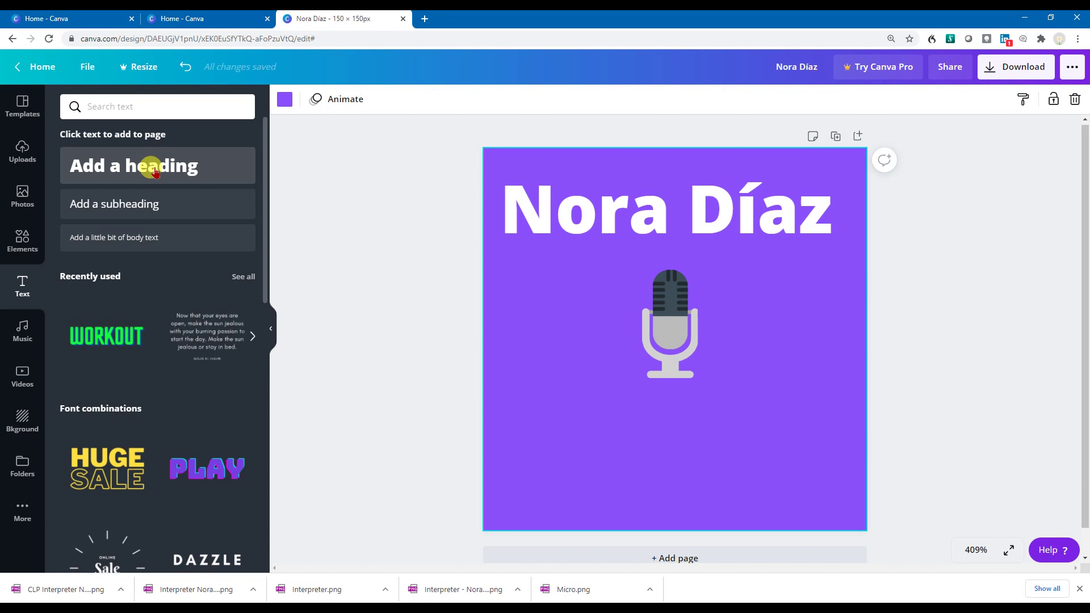
{"action": "left_click", "coordinate": [639, 219]}
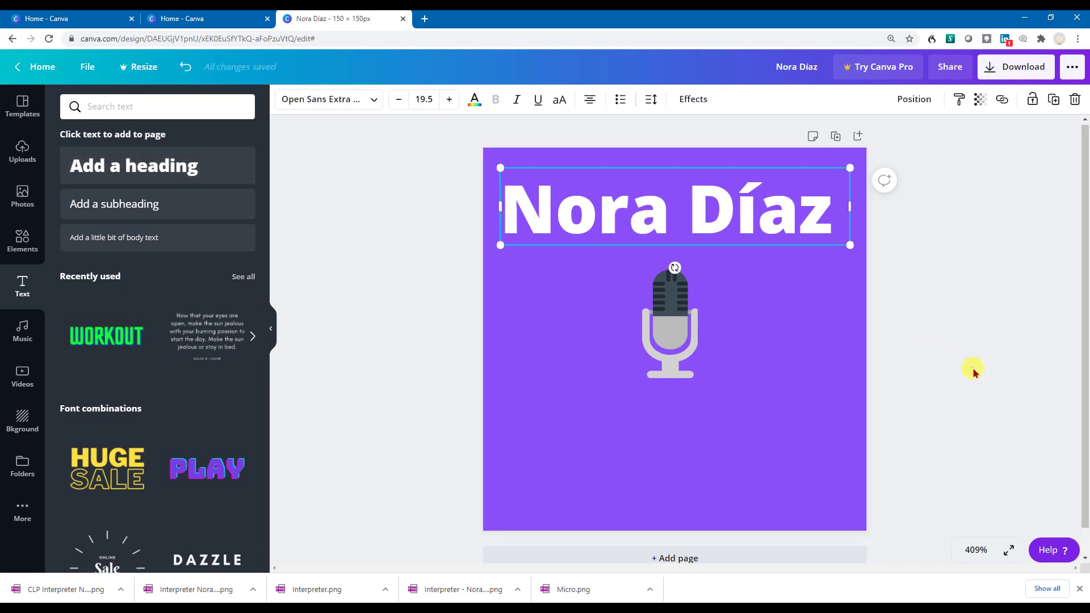
- Duplicate the name heading, move it below the microphone, and retype it as 'Interpreter'
{"action": "key", "text": "ctrl+d"}
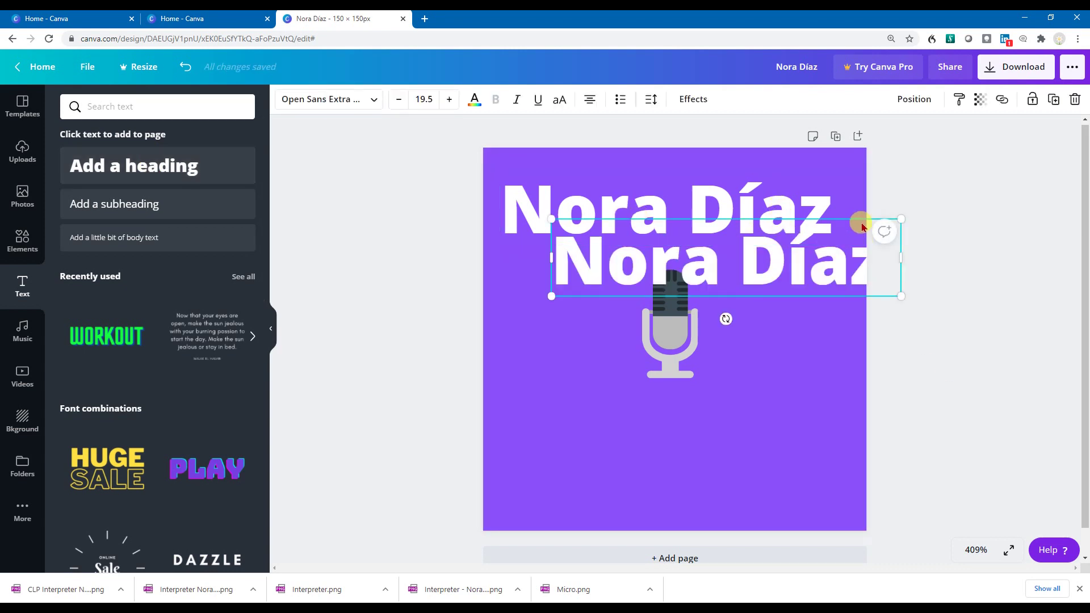
{"action": "left_click", "coordinate": [812, 264]}
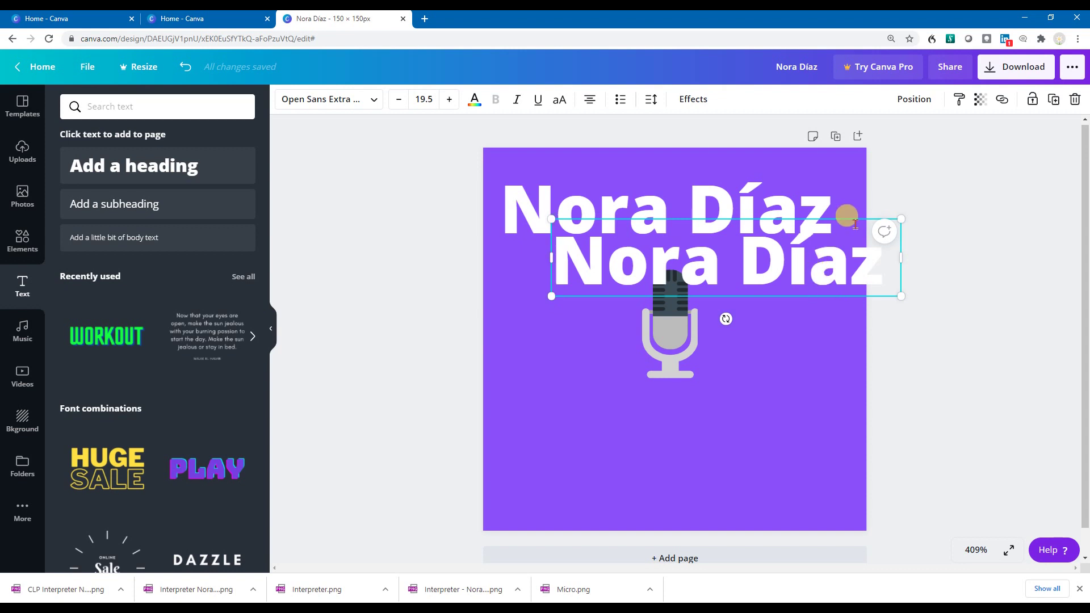
{"action": "left_click_drag", "start_coordinate": [854, 216], "coordinate": [784, 422]}
{"action": "triple_click", "coordinate": [713, 454]}
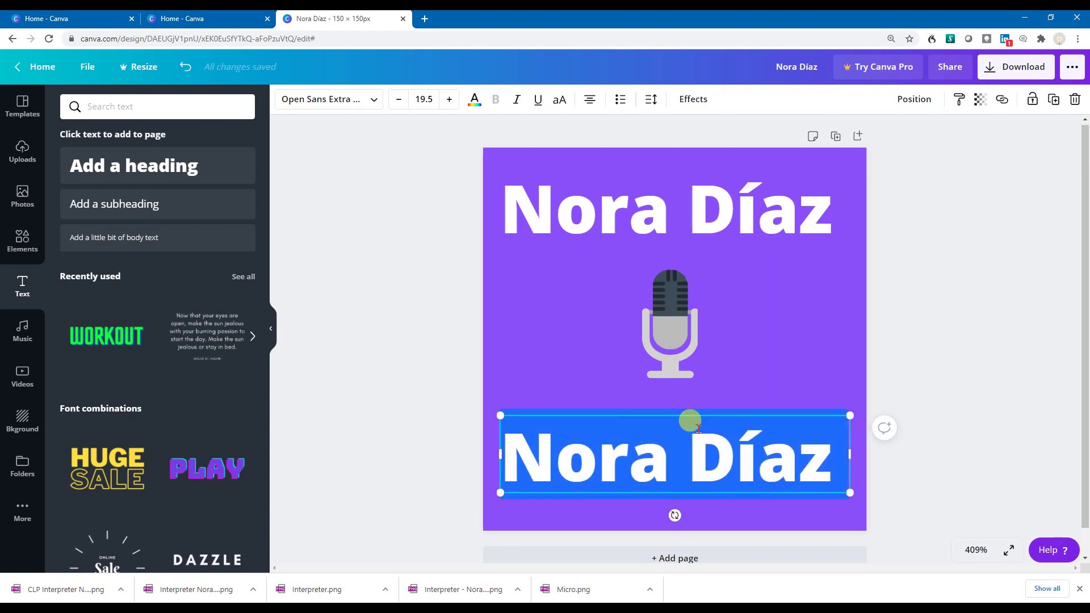
{"action": "type", "text": "Interpreter"}
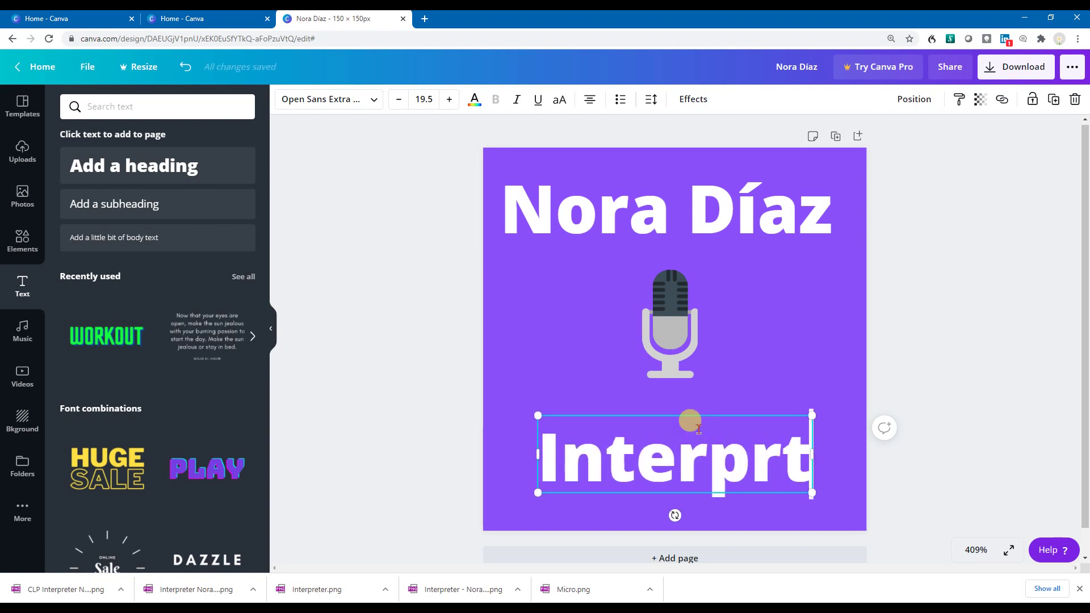
- Reduce the 'Interpreter' text to size 18.5 and apply the Alice font
{"action": "triple_click", "coordinate": [697, 428]}
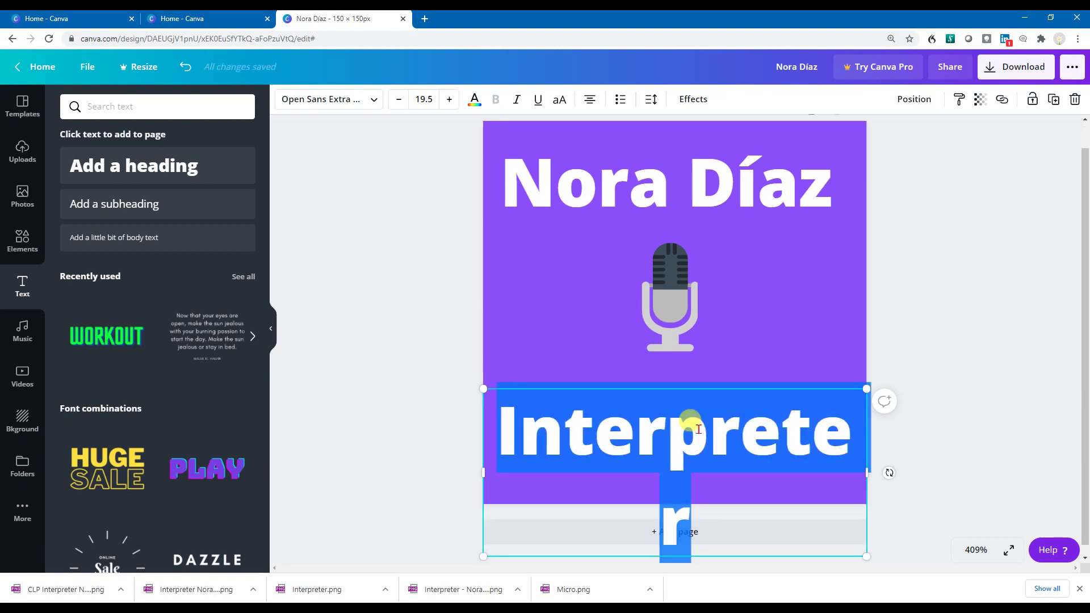
{"action": "left_click", "coordinate": [393, 100]}
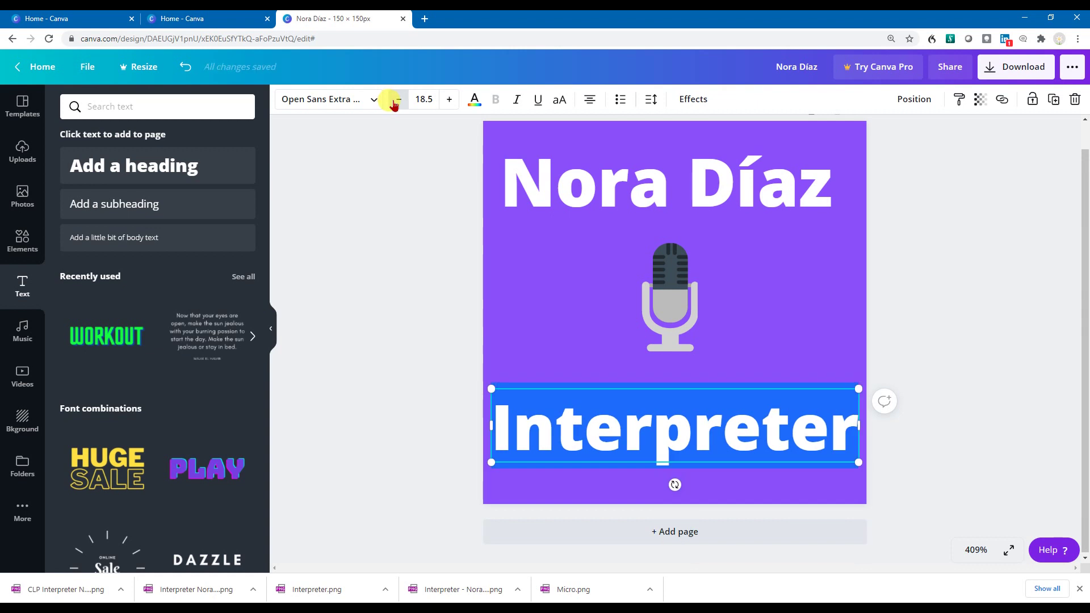
{"action": "left_click", "coordinate": [343, 107]}
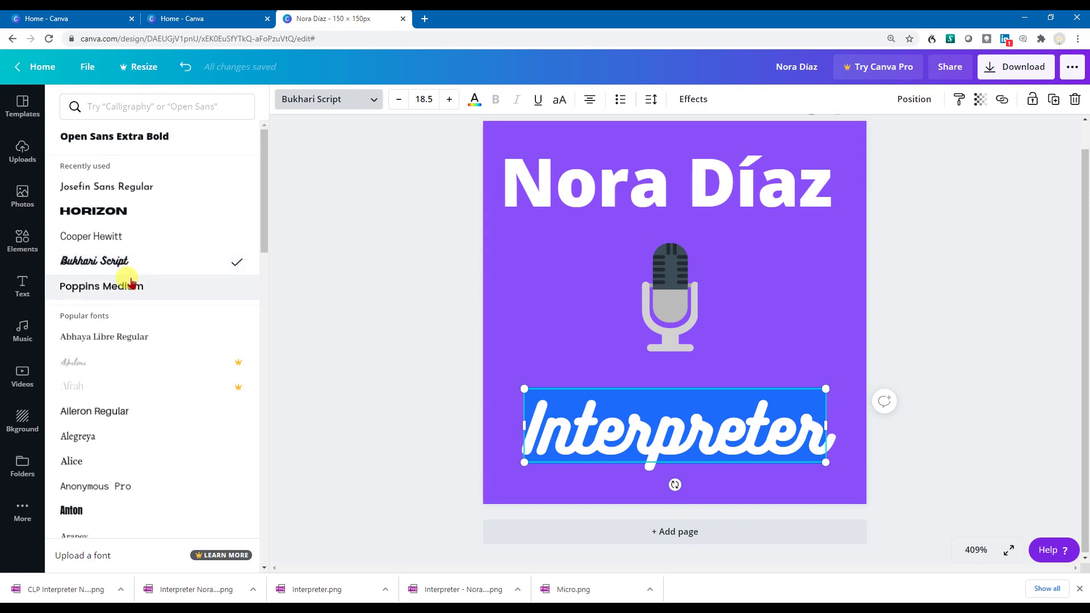
{"action": "scroll", "coordinate": [130, 282], "scroll_direction": "down", "scroll_amount": 2}
{"action": "scroll", "coordinate": [130, 284], "scroll_direction": "down", "scroll_amount": 1}
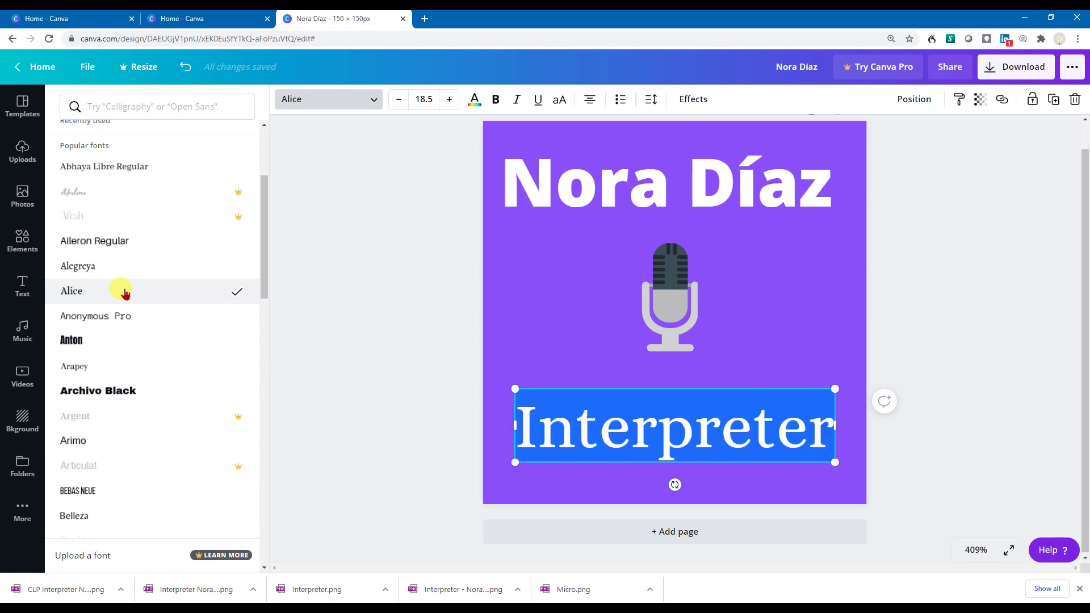
{"action": "left_click", "coordinate": [945, 359]}
{"action": "left_click", "coordinate": [852, 306]}
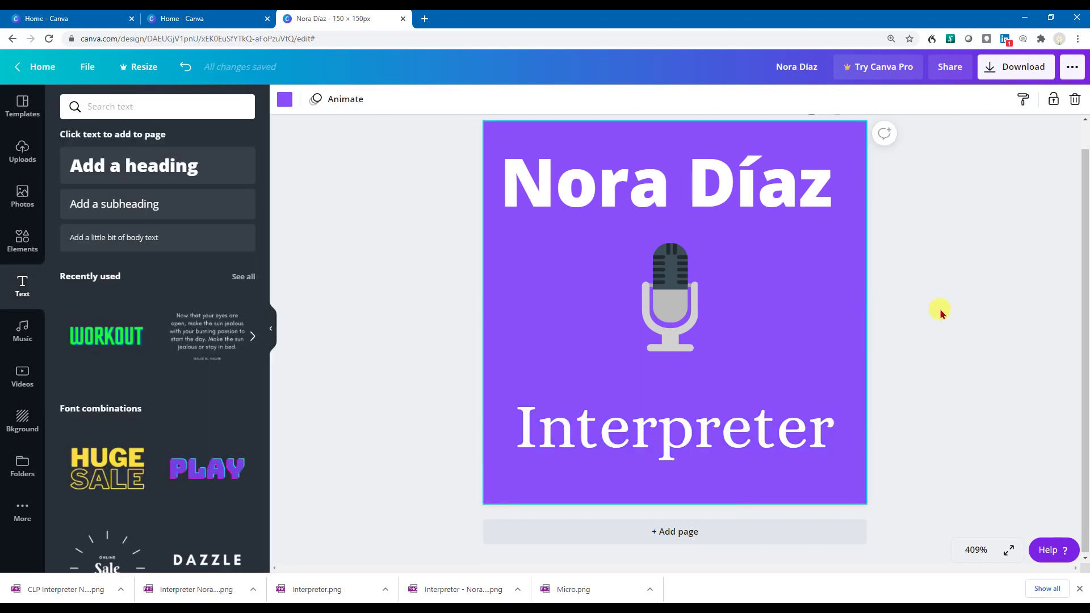
- Enlarge the microphone and shift it slightly up and left
{"action": "left_click", "coordinate": [688, 310]}
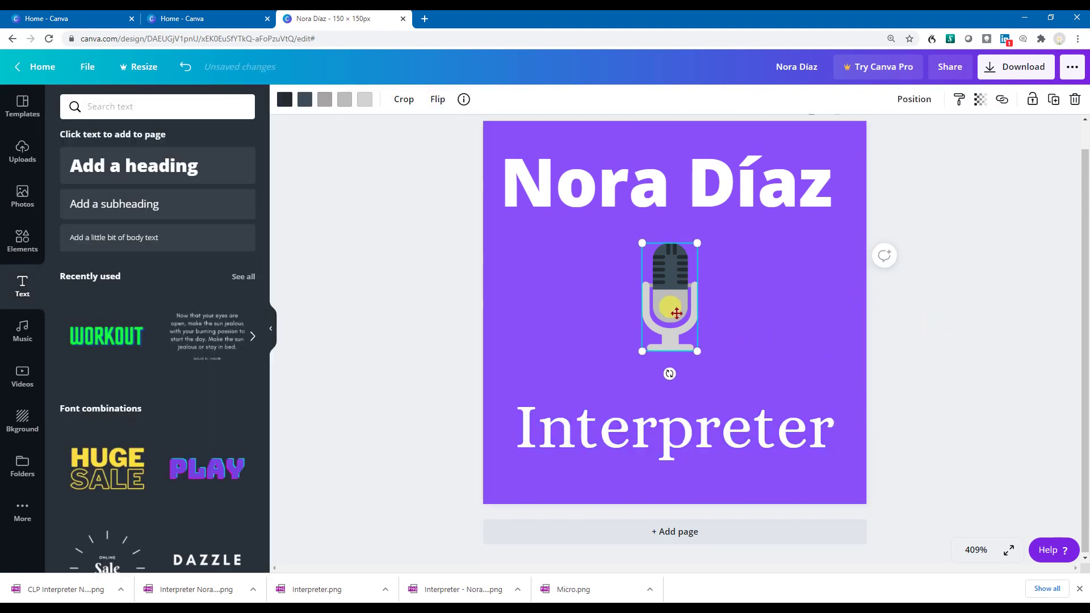
{"action": "left_click_drag", "start_coordinate": [700, 355], "coordinate": [737, 402]}
{"action": "left_click_drag", "start_coordinate": [671, 331], "coordinate": [661, 322]}
{"action": "left_click", "coordinate": [930, 321]}
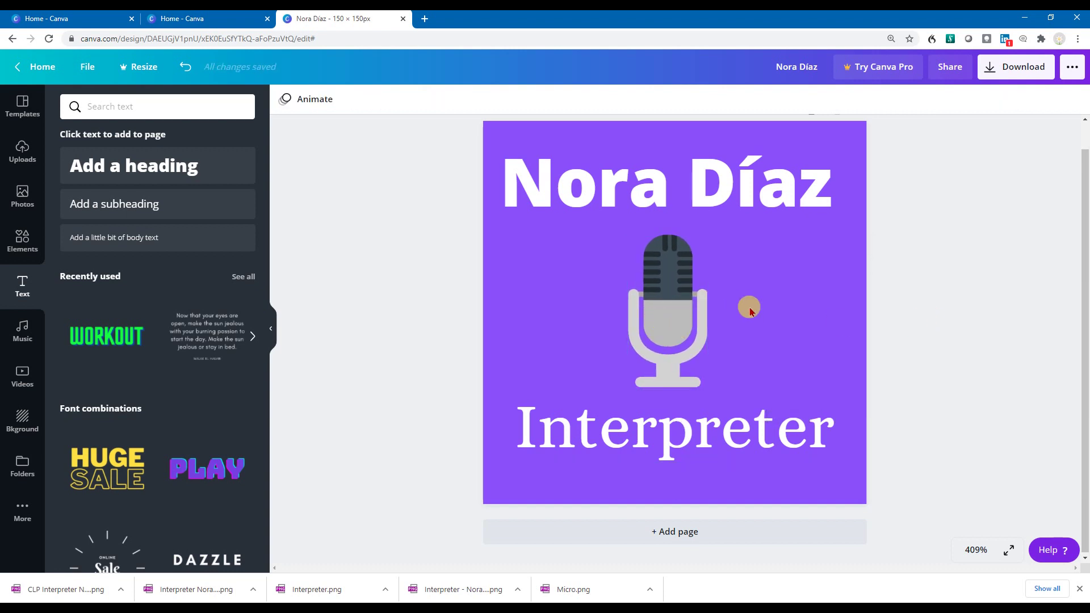
- Download the finished card as a PNG, close the pop-up, and minimise the browser
{"action": "scroll", "coordinate": [976, 326], "scroll_direction": "up", "scroll_amount": 1}
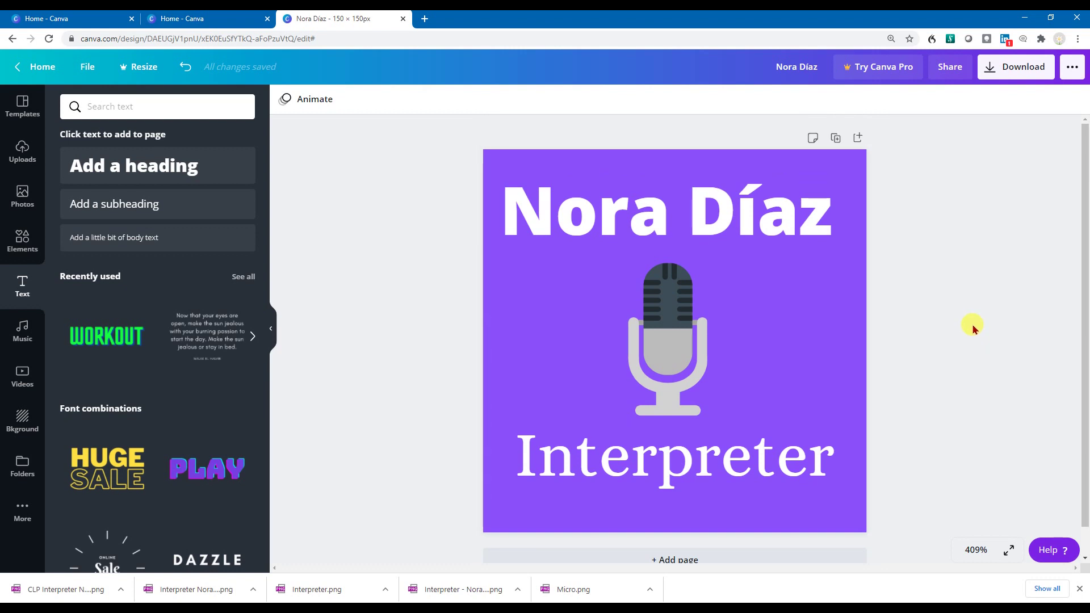
{"action": "left_click", "coordinate": [1015, 72]}
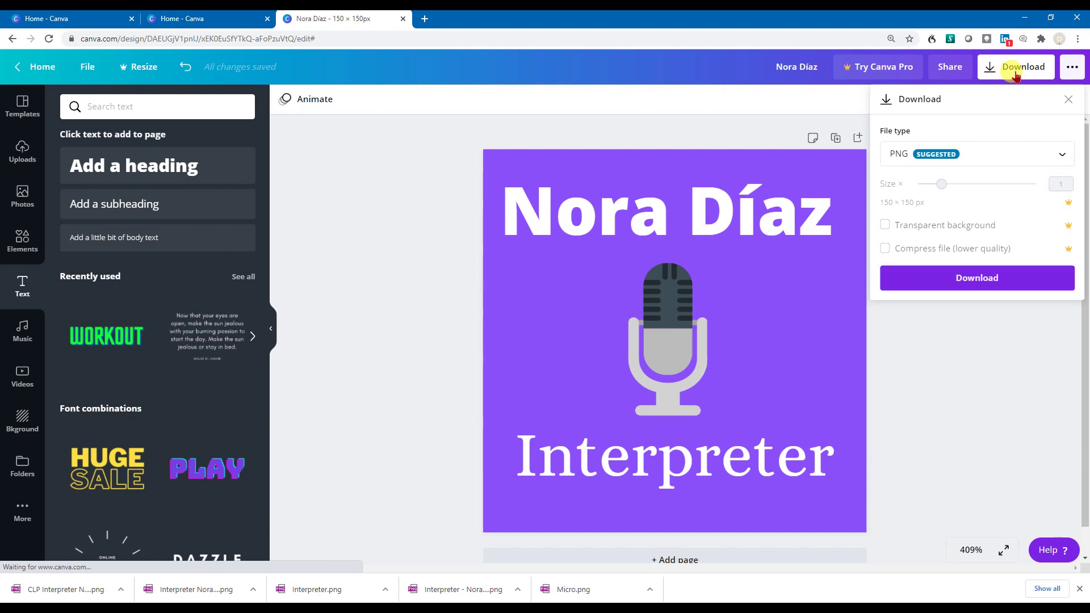
{"action": "left_click", "coordinate": [968, 279]}
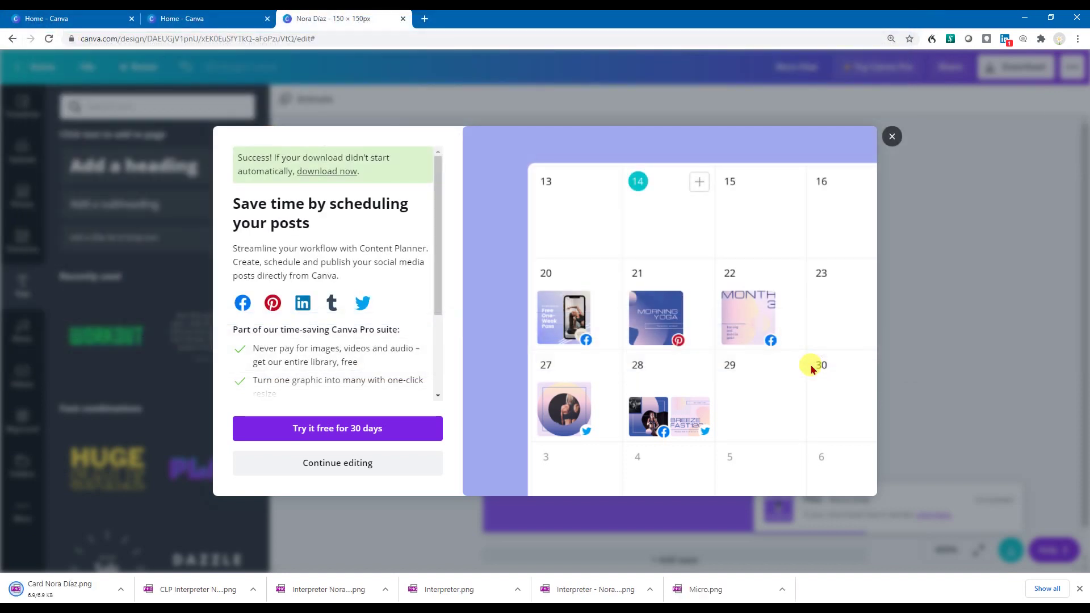
{"action": "left_click", "coordinate": [892, 136]}
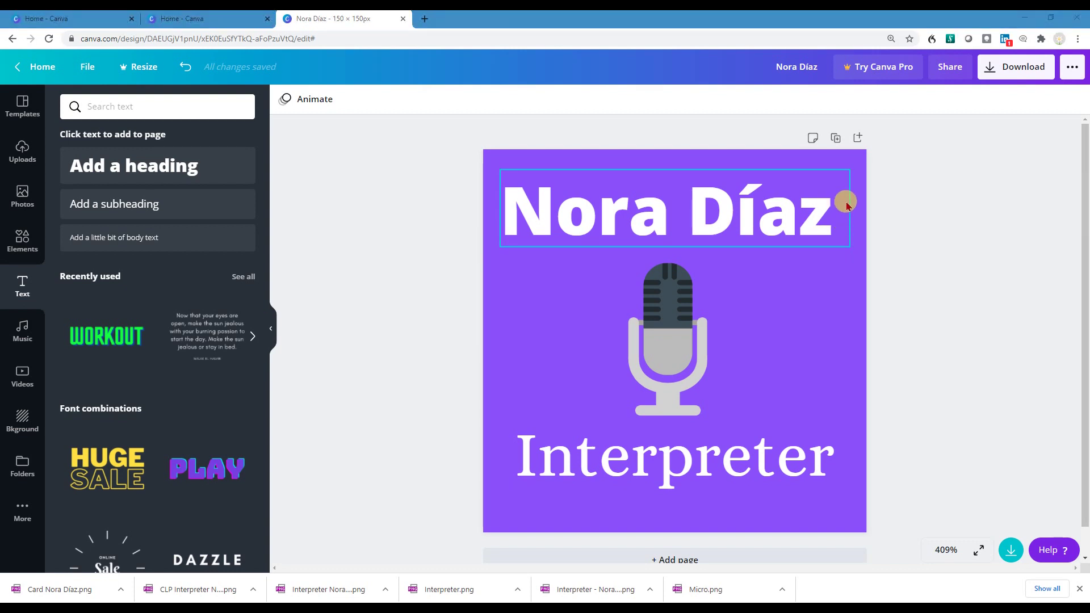
{"action": "left_click", "coordinate": [1024, 19]}
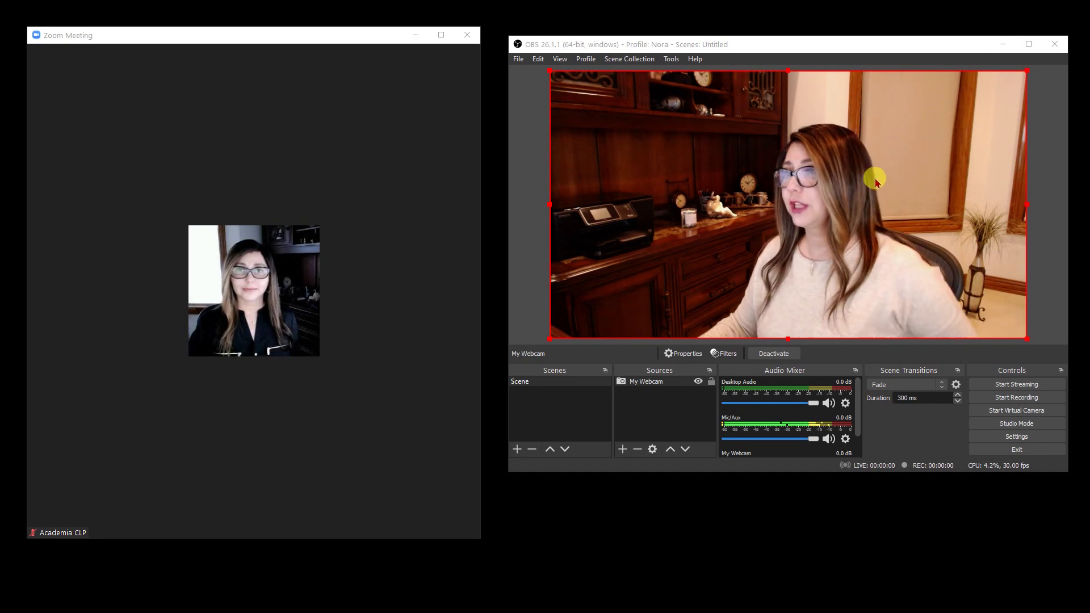
- Add an OBS Image source named 'Card' that uses the purple card PNG file
{"action": "mouse_move", "coordinate": [289, 184]}
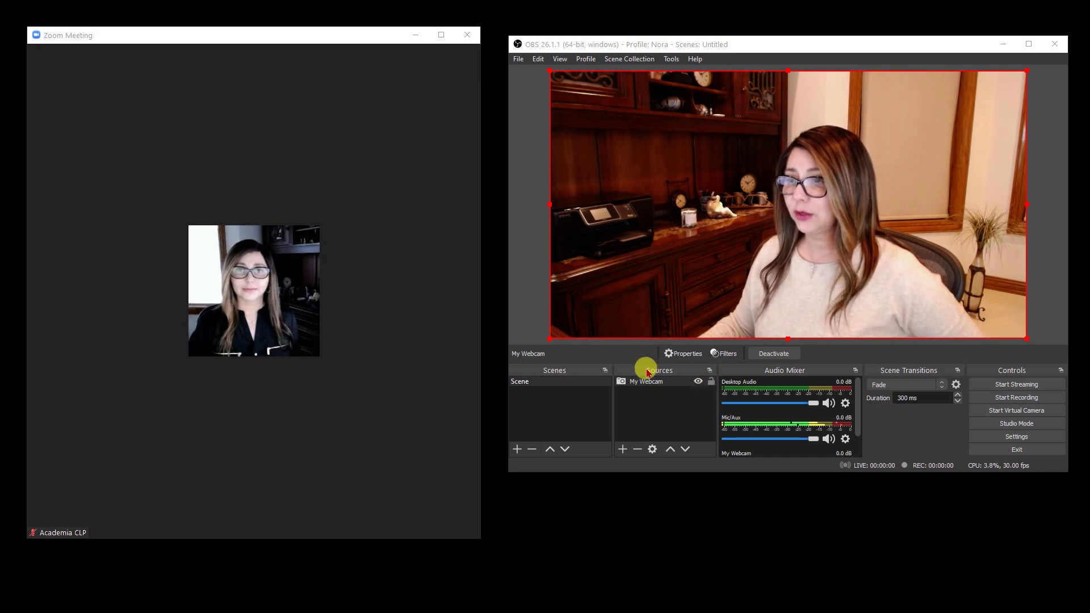
{"action": "left_click", "coordinate": [624, 449]}
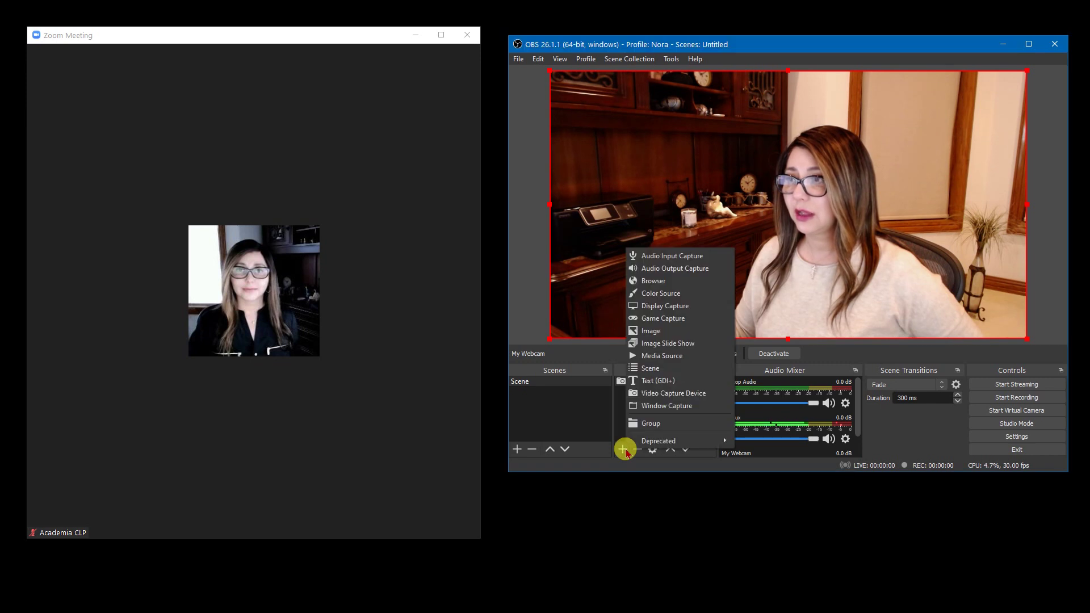
{"action": "left_click", "coordinate": [662, 330]}
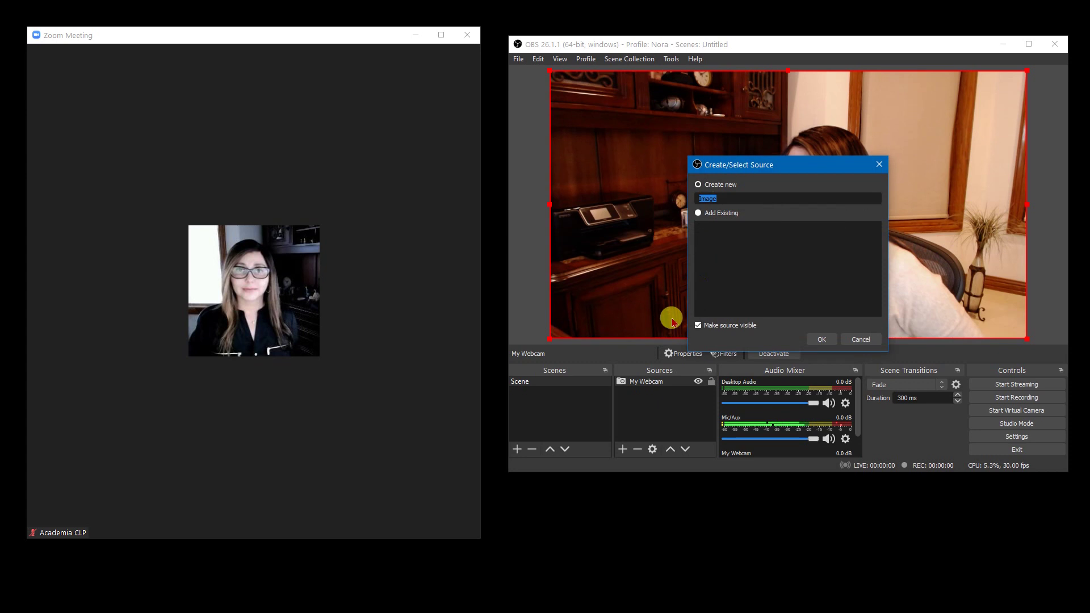
{"action": "type", "text": "Card"}
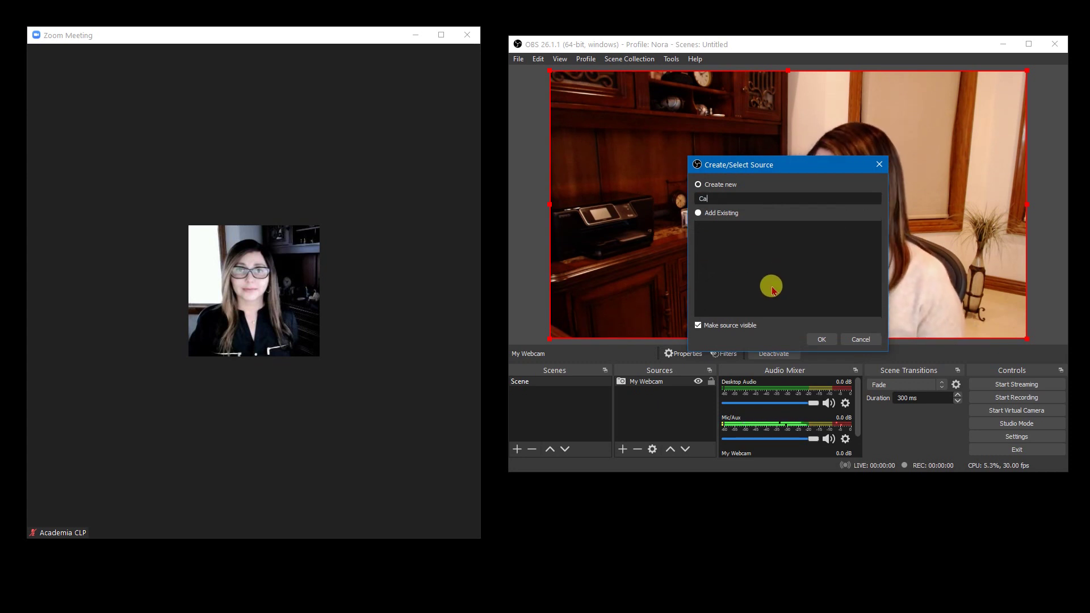
{"action": "left_click", "coordinate": [820, 339]}
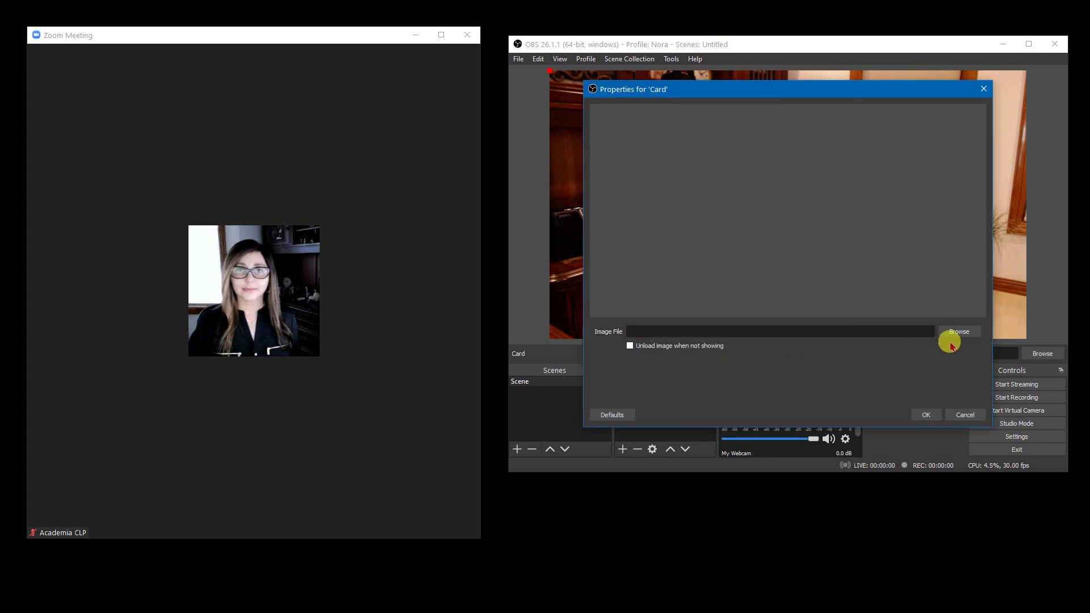
{"action": "left_click", "coordinate": [952, 338]}
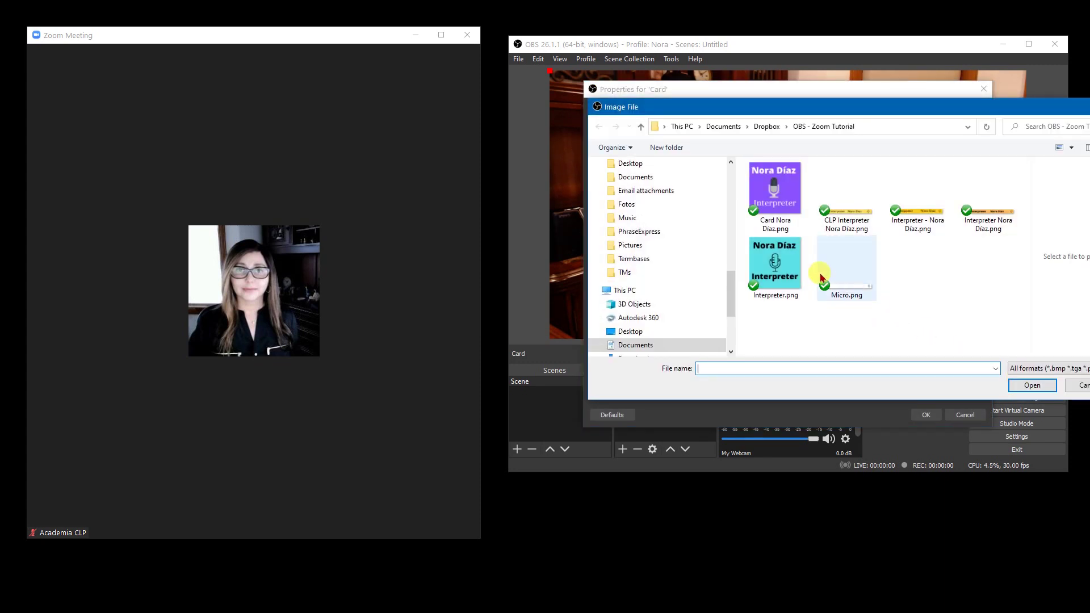
{"action": "left_click", "coordinate": [775, 190]}
{"action": "left_click", "coordinate": [1032, 385]}
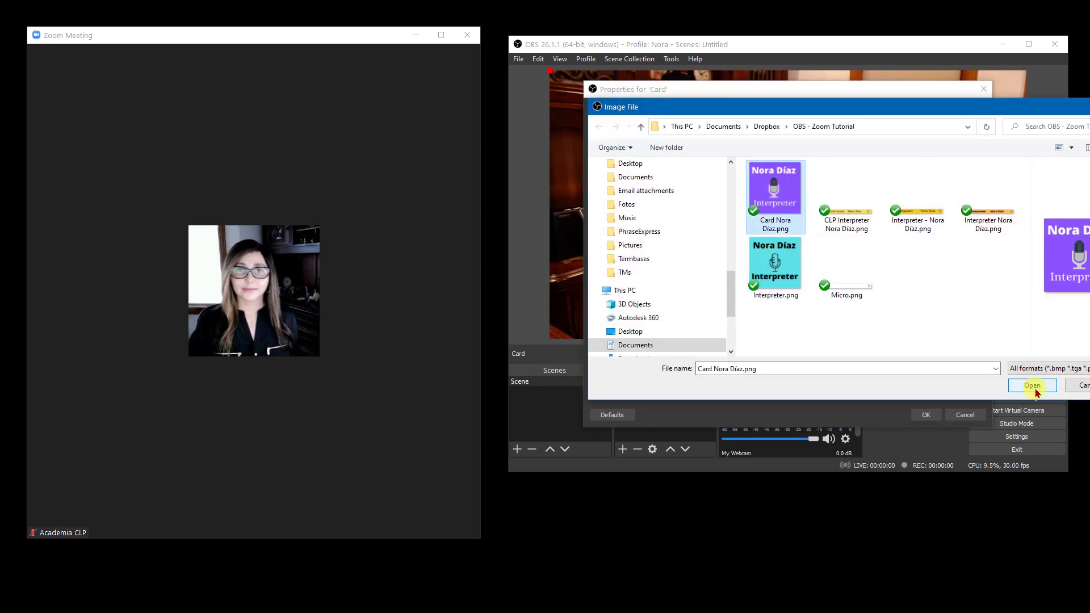
{"action": "left_click", "coordinate": [926, 414]}
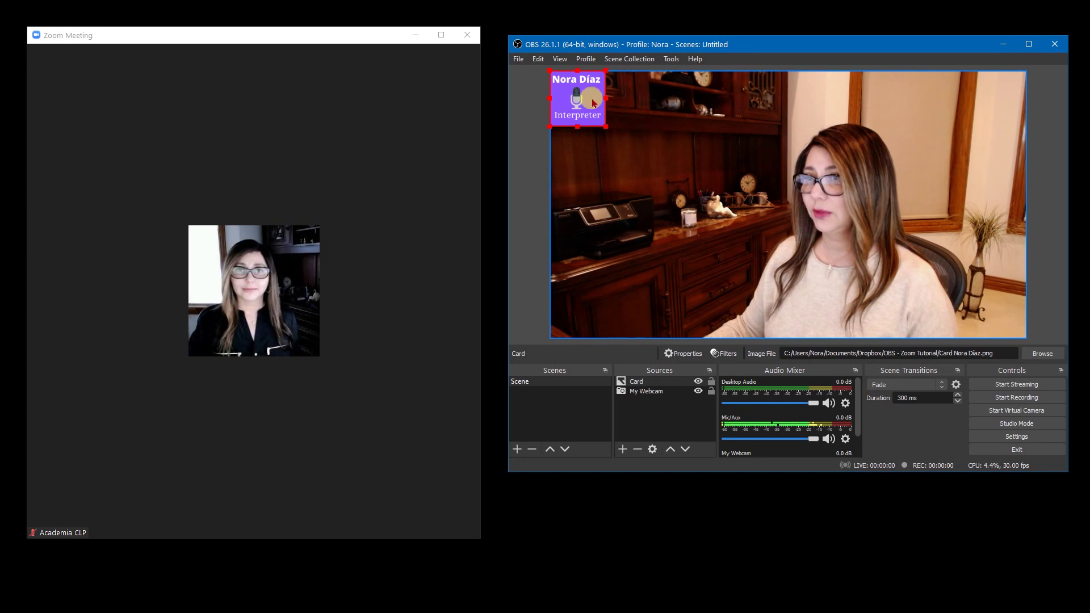
- Move the Card image to the webcam frame's top-right corner and shrink it slightly
{"action": "left_click_drag", "start_coordinate": [581, 102], "coordinate": [945, 160]}
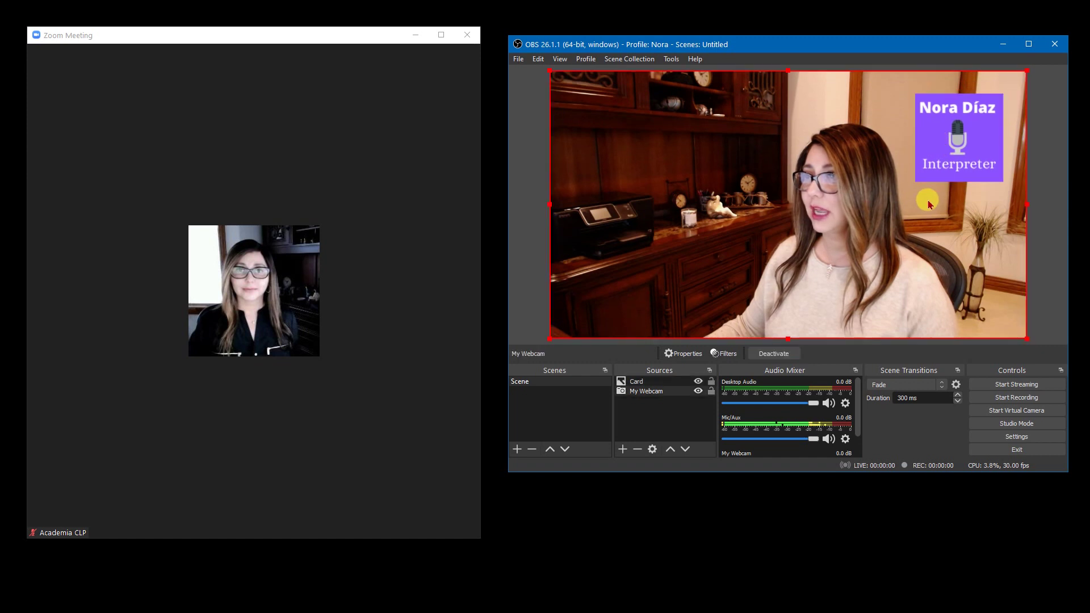
{"action": "left_click_drag", "start_coordinate": [916, 179], "coordinate": [933, 149]}
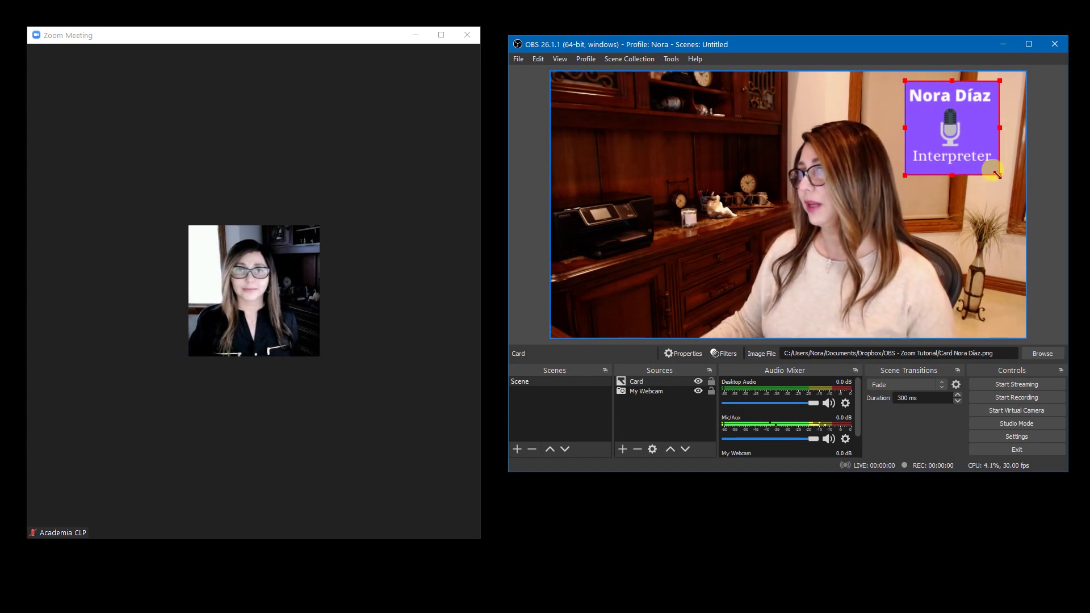
{"action": "left_click_drag", "start_coordinate": [998, 173], "coordinate": [986, 162]}
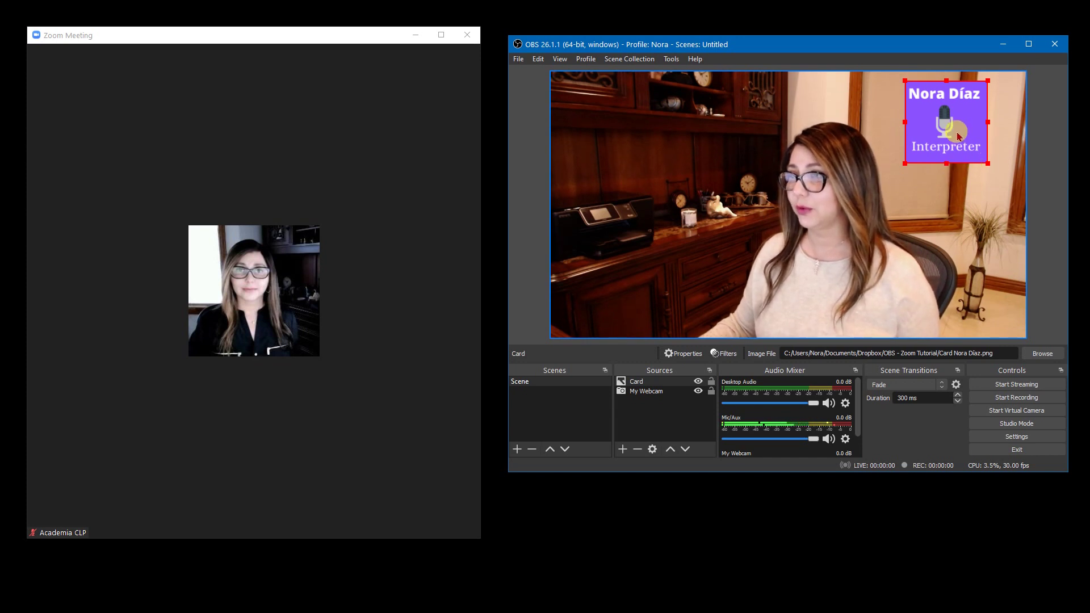
{"action": "left_click_drag", "start_coordinate": [957, 129], "coordinate": [963, 132]}
{"action": "left_click", "coordinate": [623, 449]}
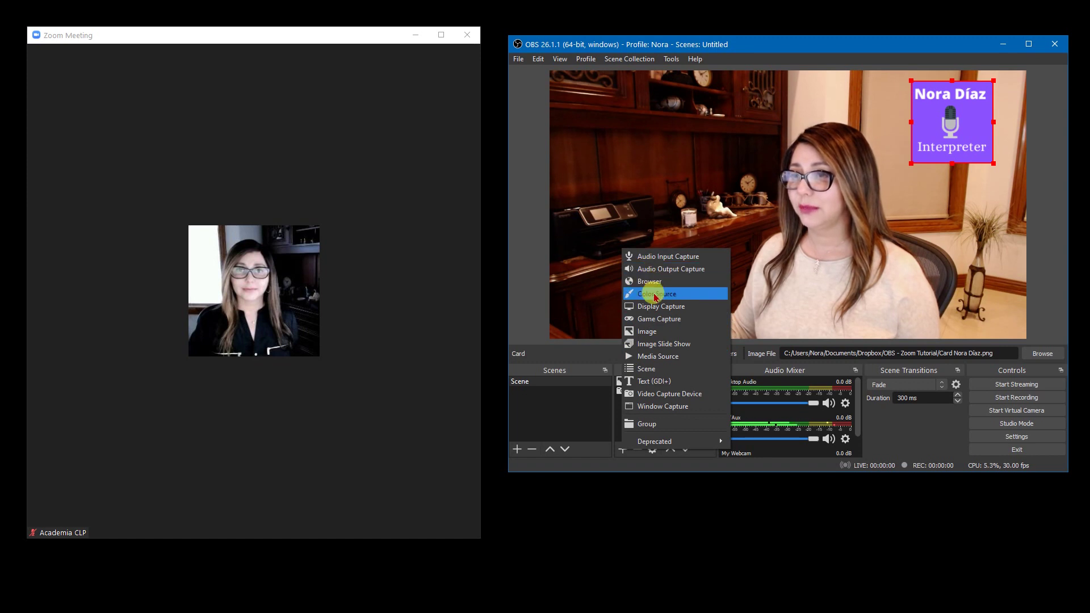
- Add an image source named Bottom with the yellow CLP banner PNG and drag it to the frame's bottom edge
{"action": "left_click", "coordinate": [655, 332]}
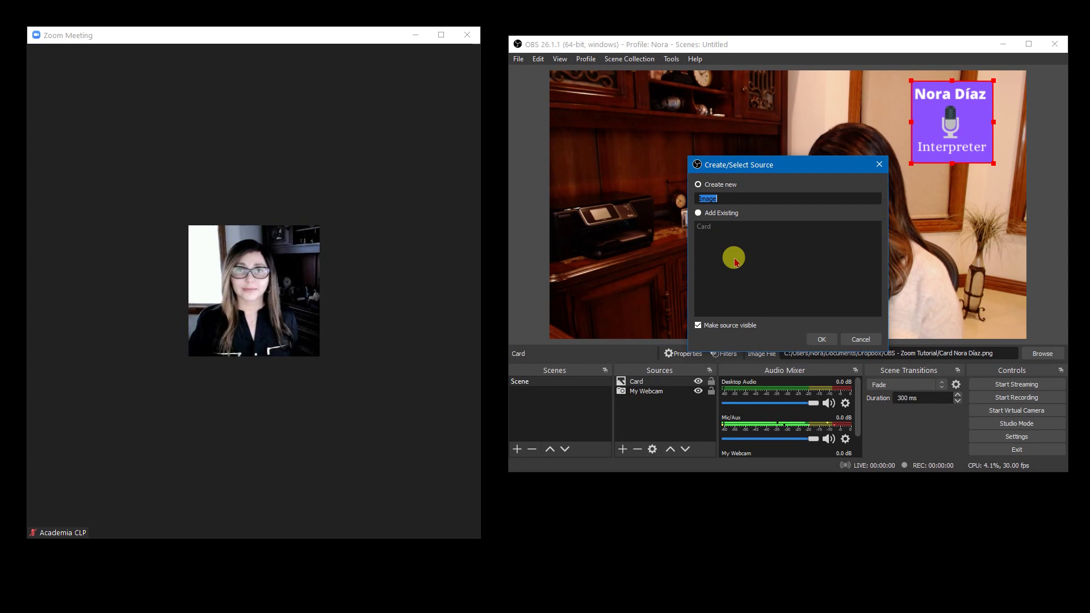
{"action": "type", "text": "Bottom"}
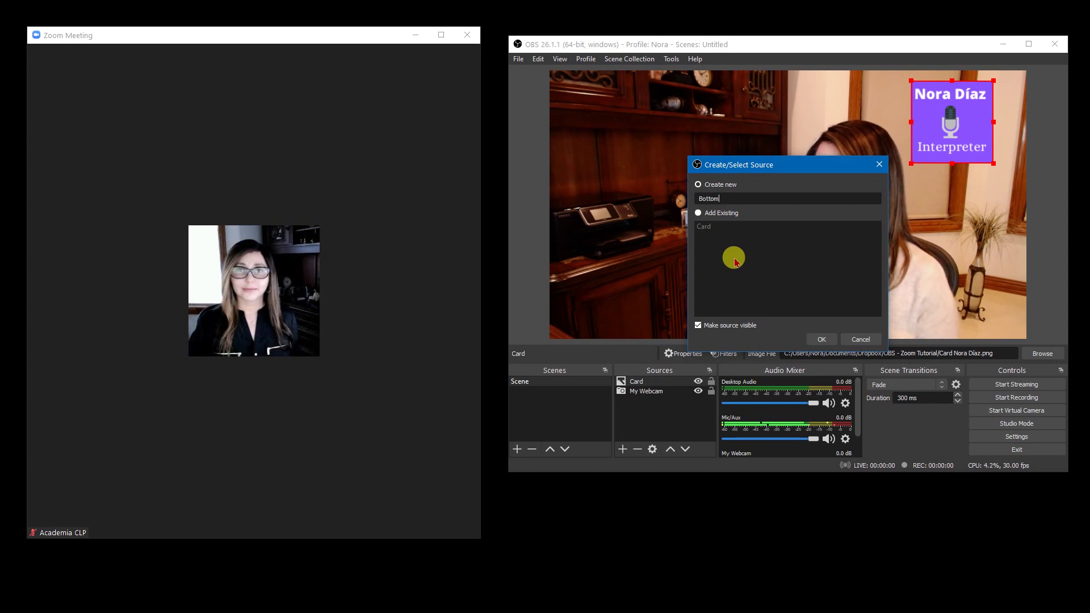
{"action": "left_click", "coordinate": [823, 340]}
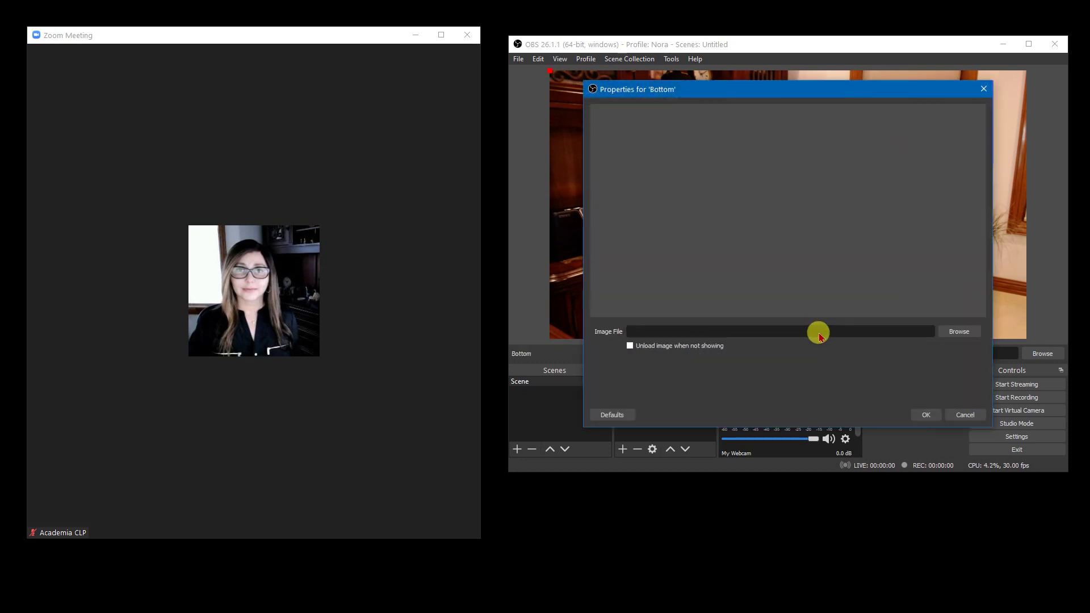
{"action": "left_click", "coordinate": [946, 330]}
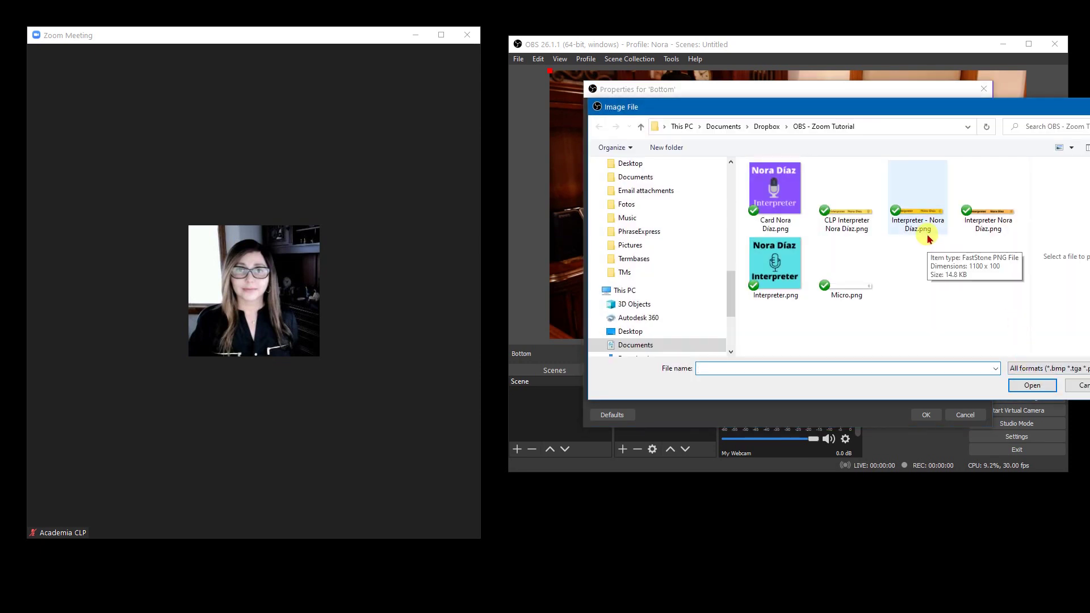
{"action": "left_click", "coordinate": [868, 236]}
{"action": "left_click", "coordinate": [1032, 384]}
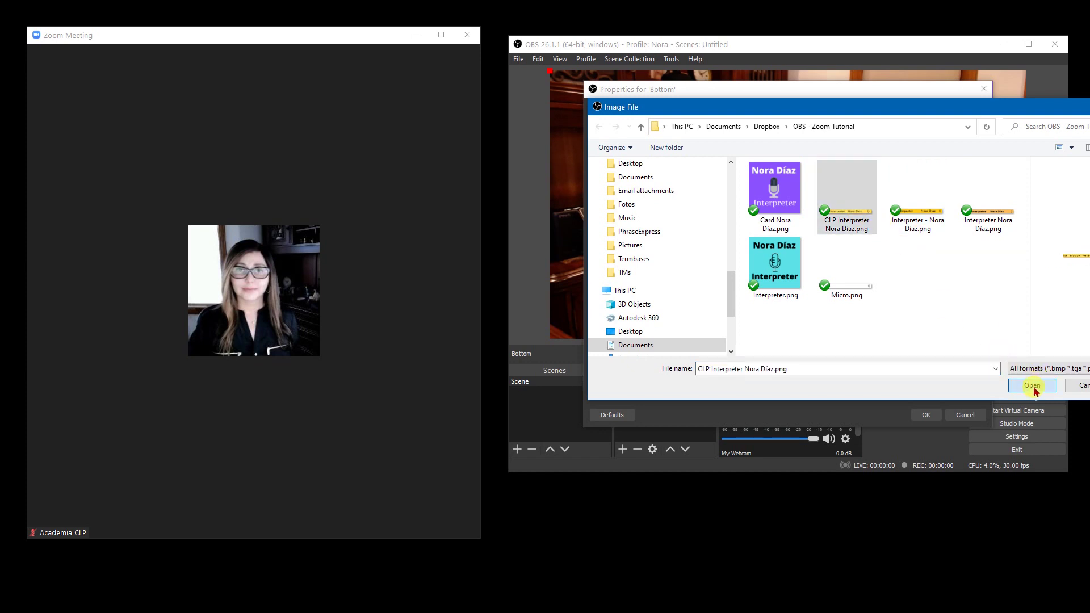
{"action": "left_click", "coordinate": [927, 413]}
{"action": "left_click_drag", "start_coordinate": [844, 86], "coordinate": [840, 309]}
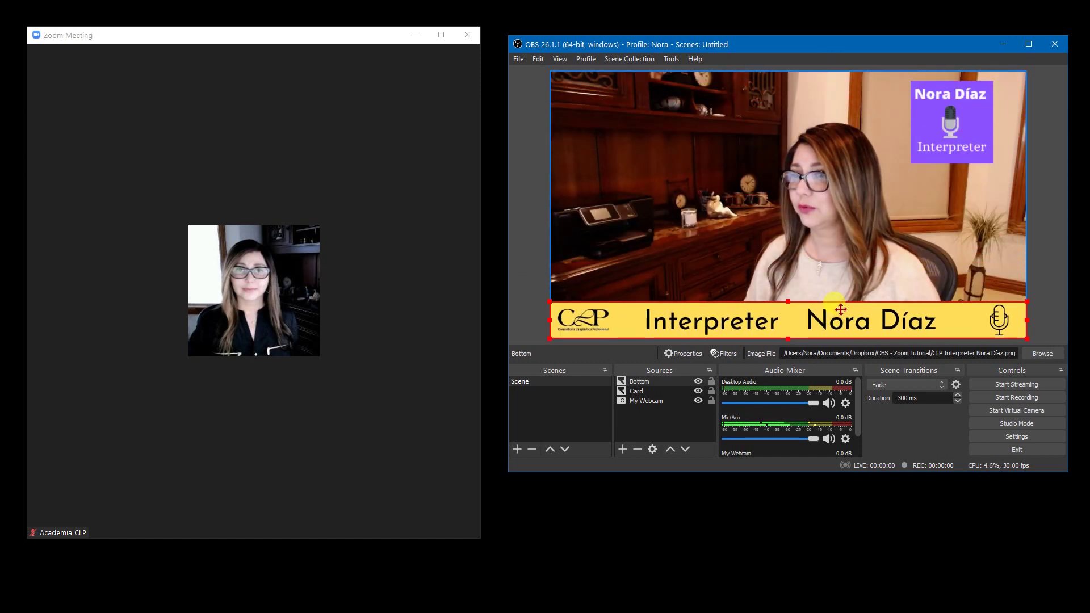
- Nudge the purple card at the top right, then create a new image source named Blue card
{"action": "left_click", "coordinate": [1043, 300]}
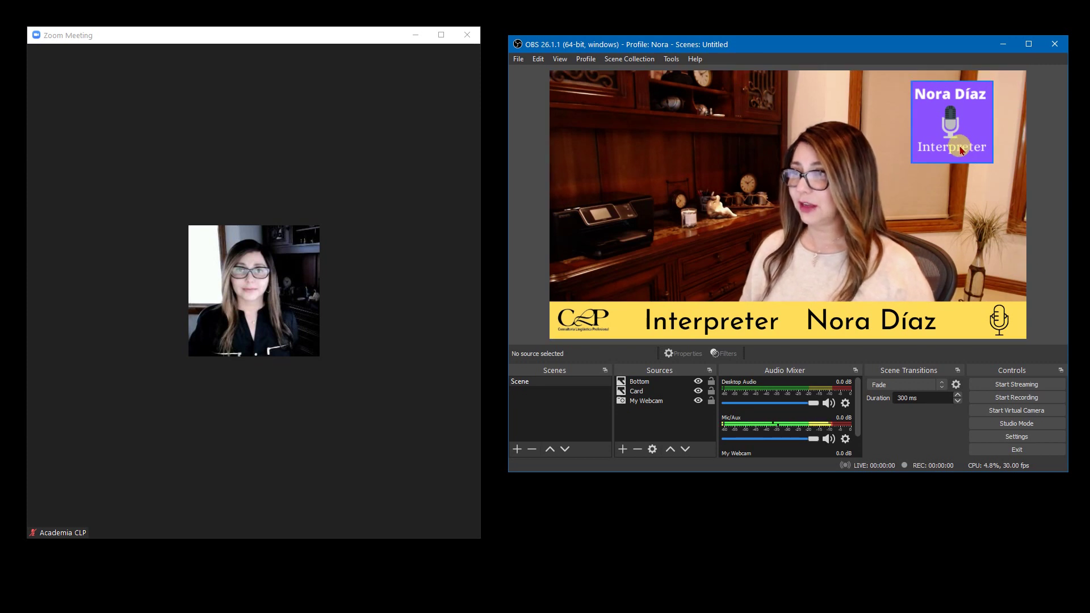
{"action": "mouse_move", "coordinate": [956, 148]}
{"action": "left_mouse_down"}
{"action": "mouse_move", "coordinate": [610, 156]}
{"action": "mouse_move", "coordinate": [954, 160]}
{"action": "mouse_move", "coordinate": [680, 138]}
{"action": "mouse_move", "coordinate": [940, 150]}
{"action": "left_mouse_up"}
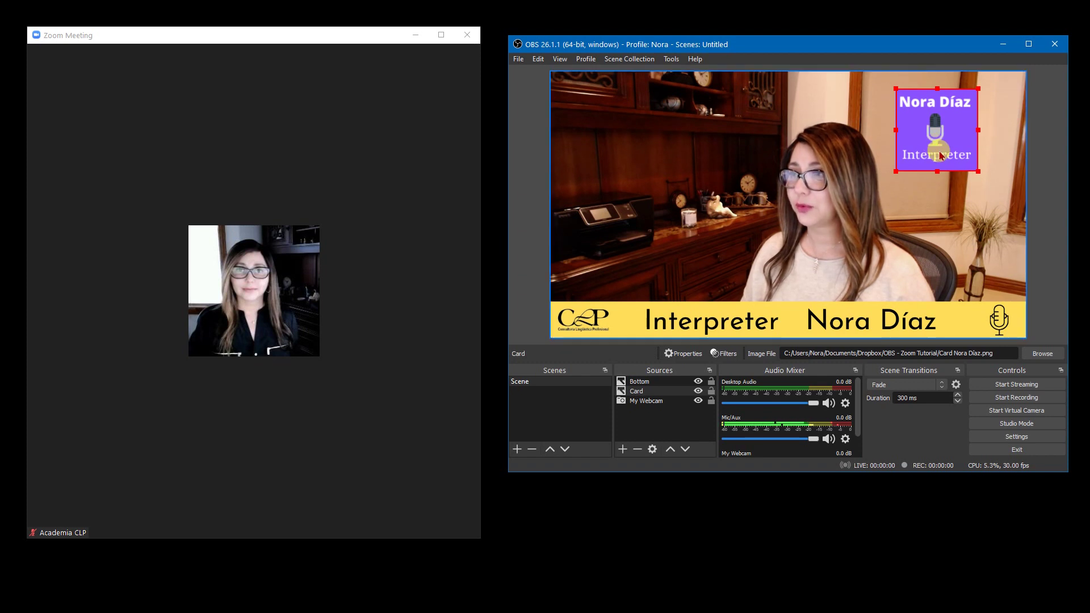
{"action": "left_click", "coordinate": [623, 449]}
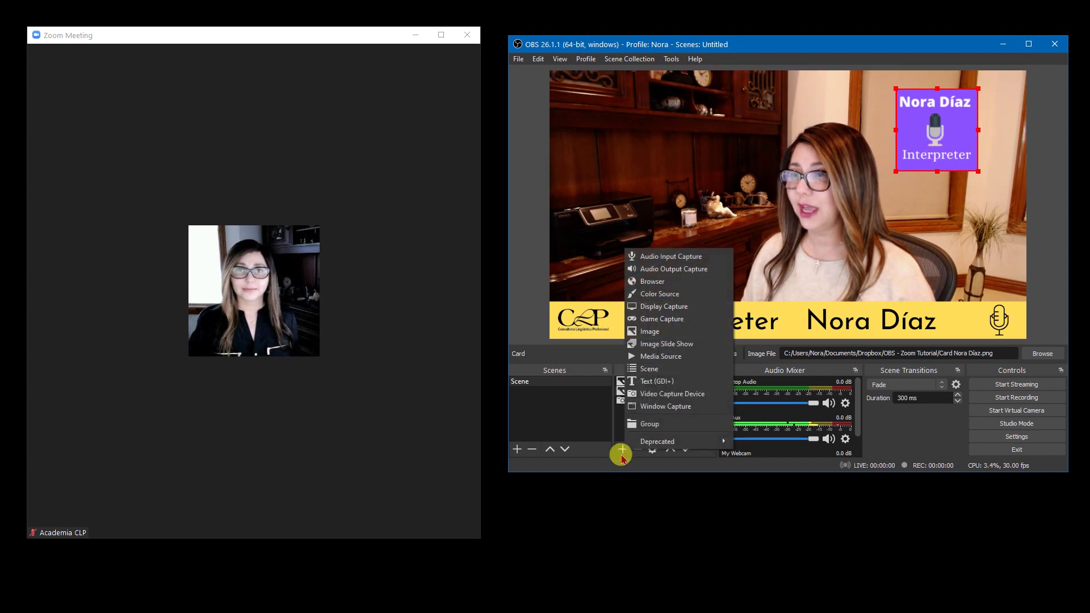
{"action": "left_click", "coordinate": [662, 331]}
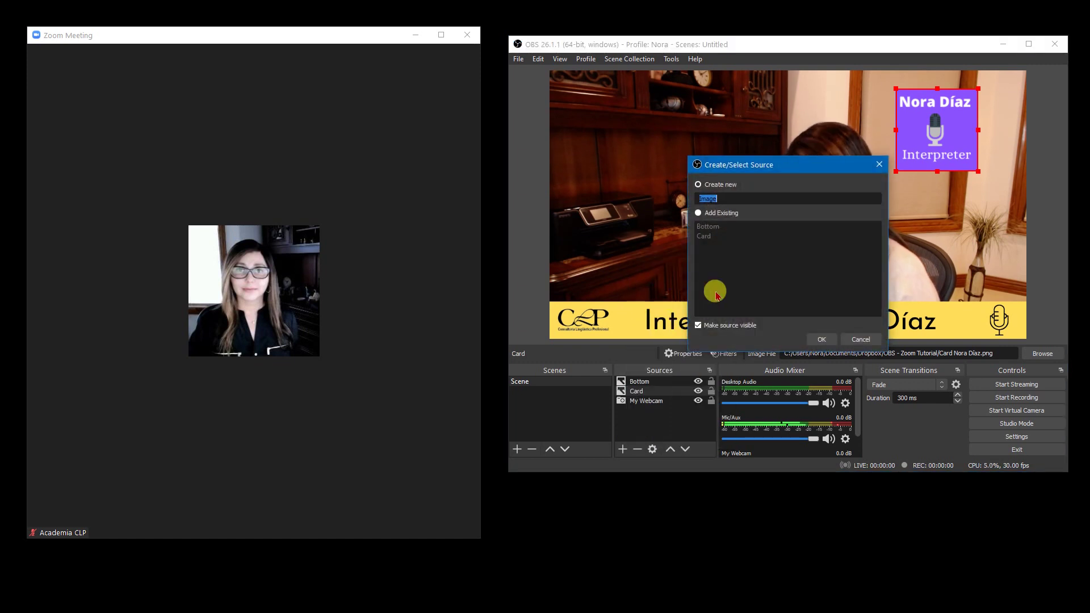
{"action": "type", "text": "Blue card"}
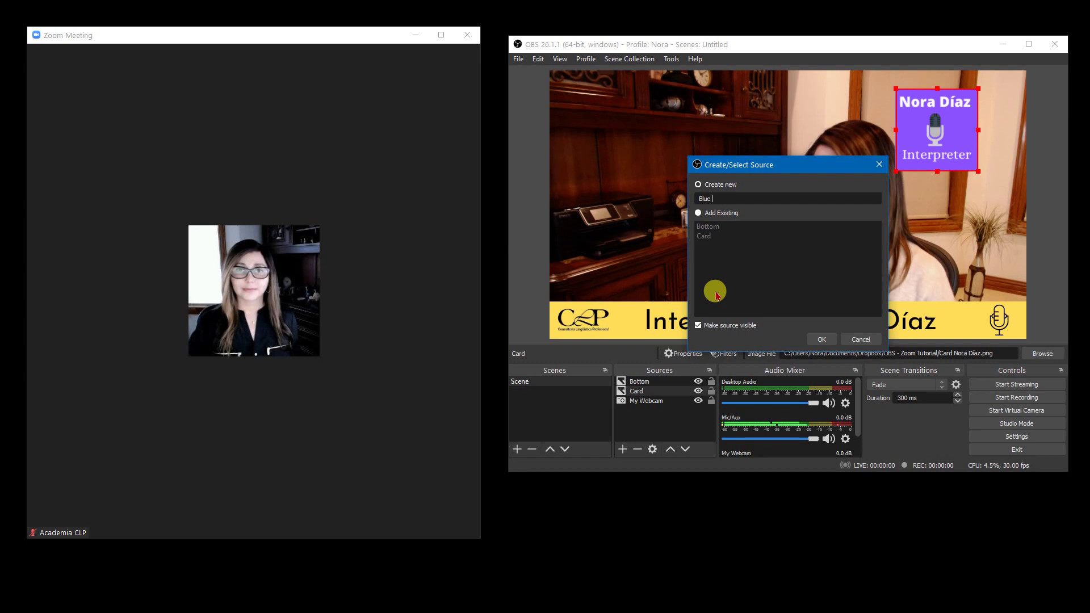
{"action": "left_click", "coordinate": [816, 339]}
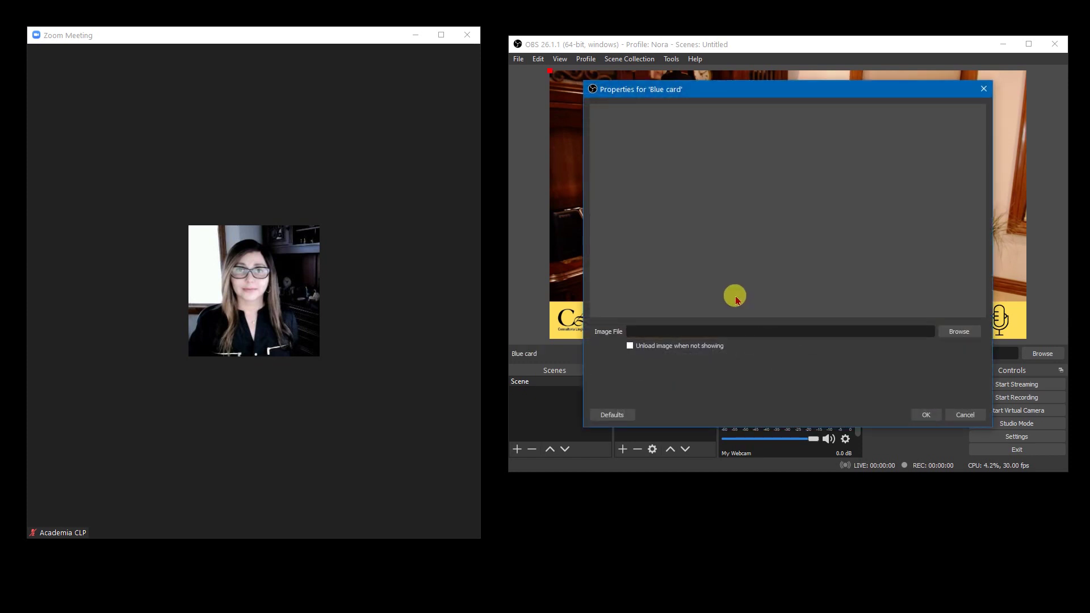
- Load Interpreter.png as the Blue card image and shift it near the frame's upper-left
{"action": "left_click", "coordinate": [952, 329]}
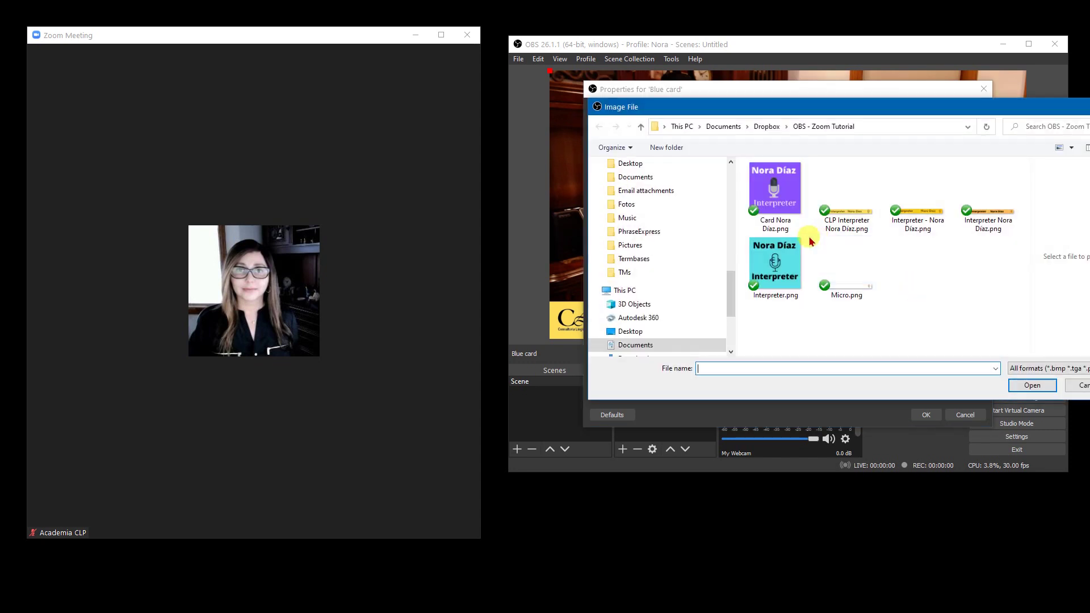
{"action": "left_click", "coordinate": [1030, 385]}
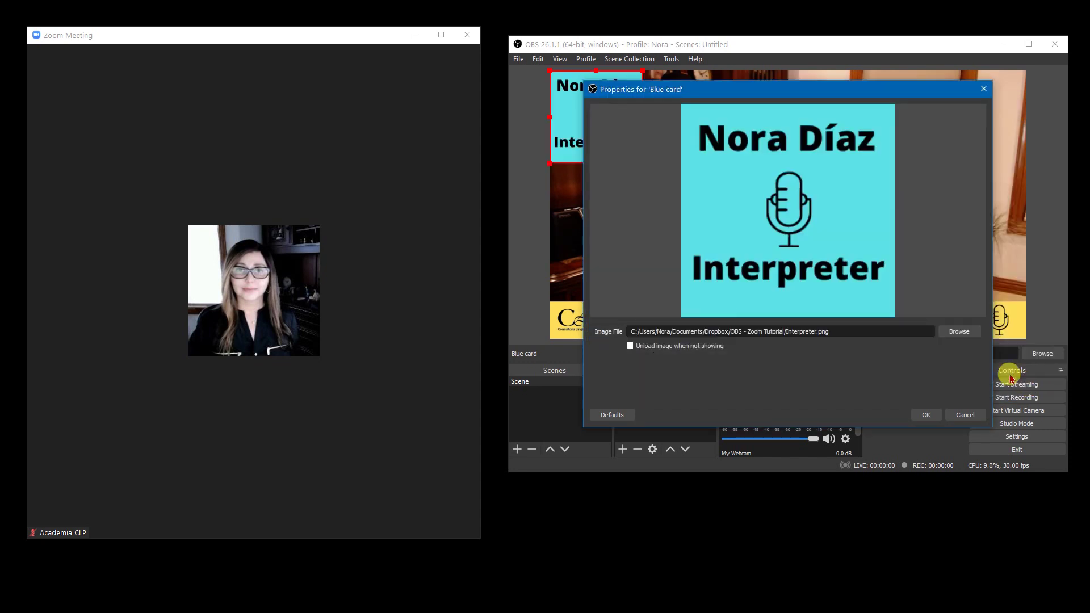
{"action": "left_click", "coordinate": [925, 414]}
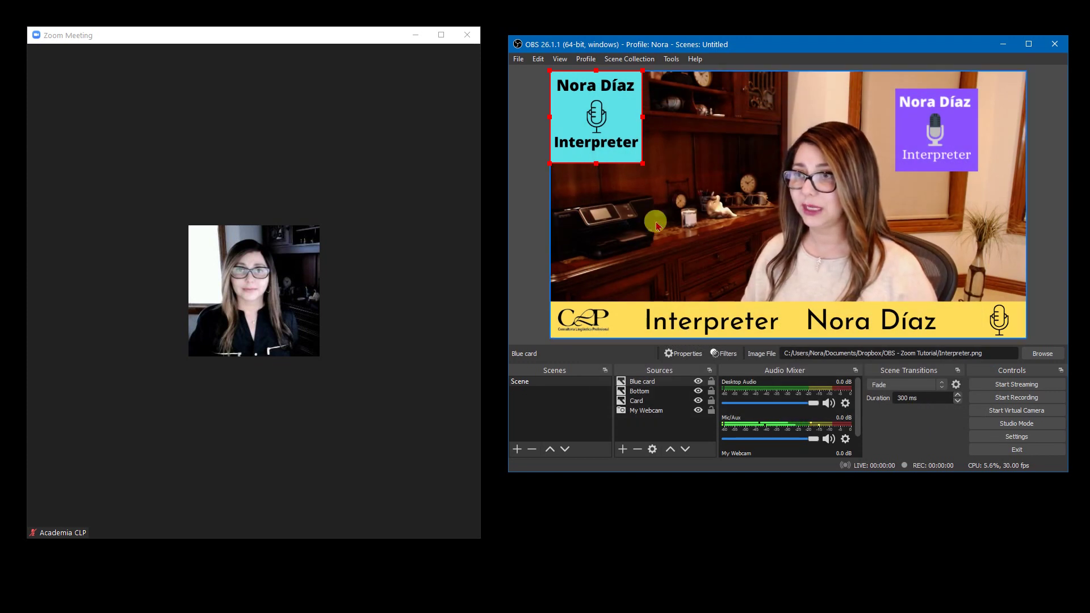
{"action": "left_click_drag", "start_coordinate": [606, 113], "coordinate": [628, 132]}
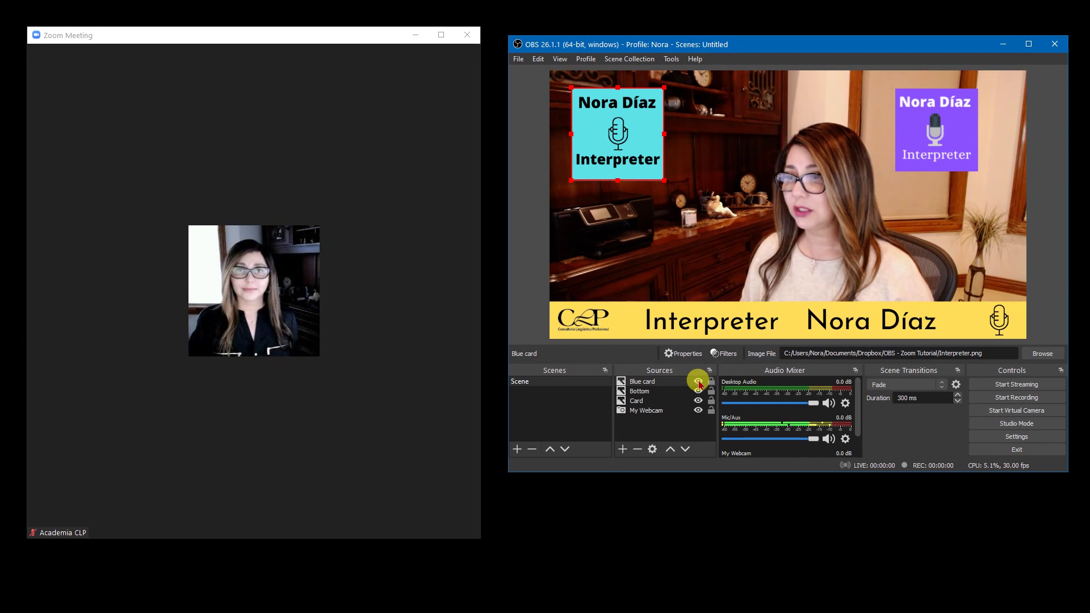
{"action": "left_click", "coordinate": [698, 382]}
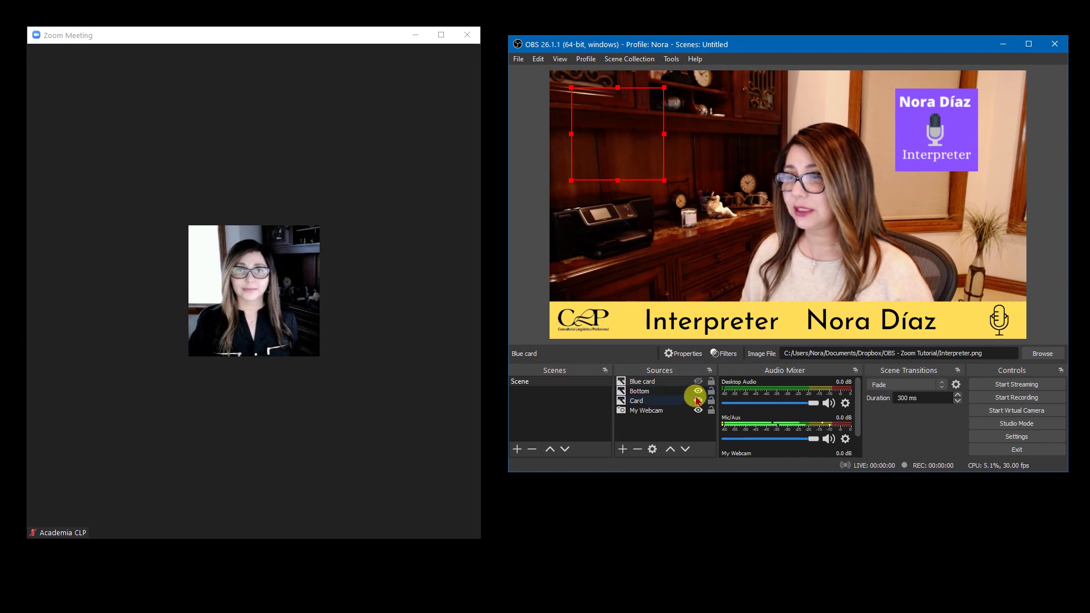
{"action": "left_click", "coordinate": [698, 400]}
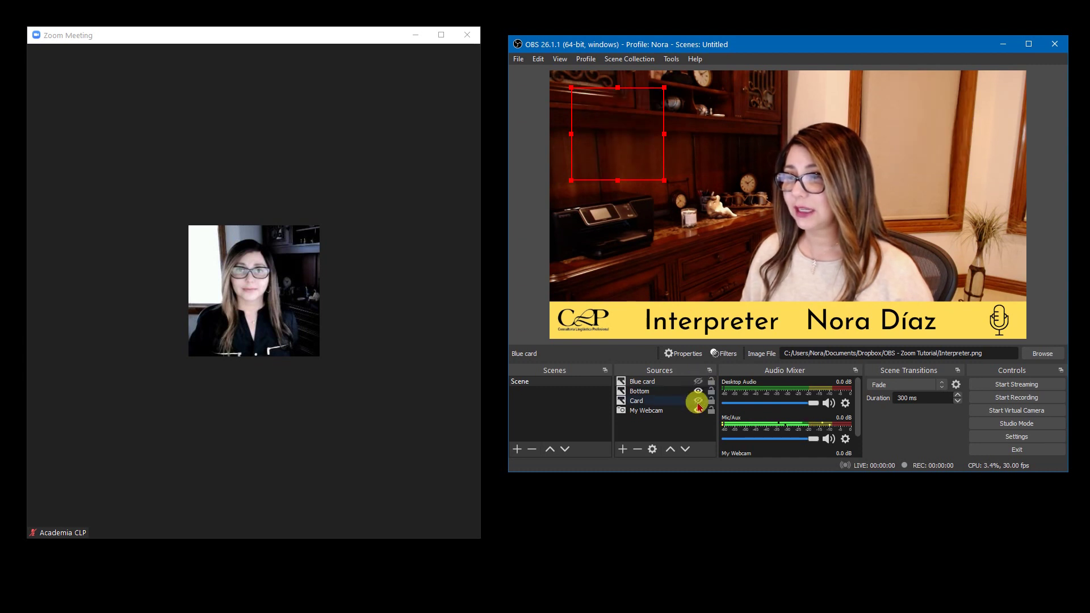
{"action": "left_click", "coordinate": [1054, 279]}
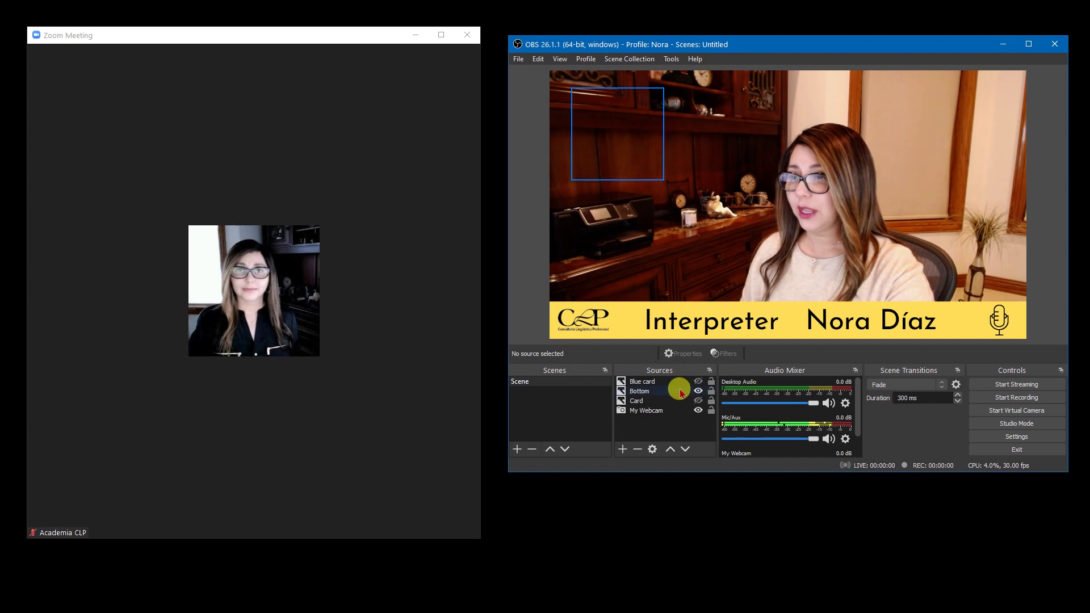
{"action": "left_click", "coordinate": [698, 392]}
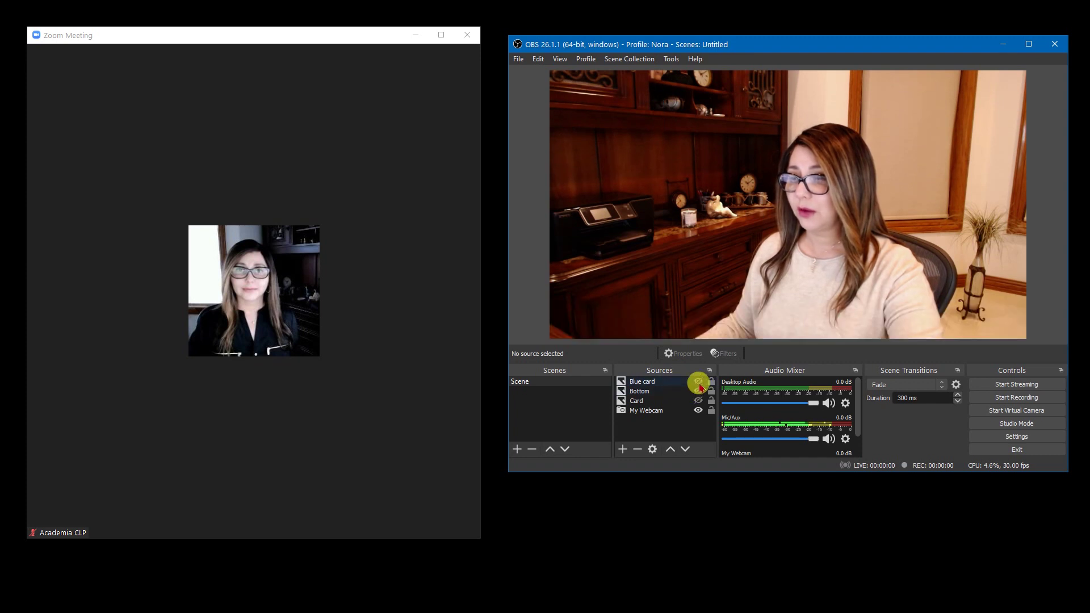
{"action": "left_click", "coordinate": [698, 382]}
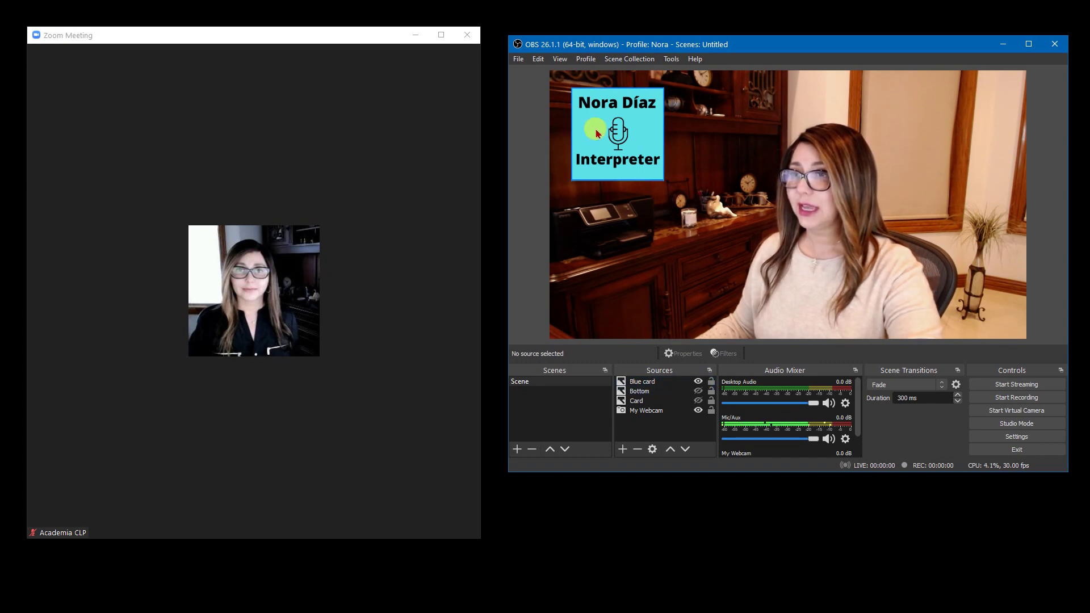
{"action": "mouse_move", "coordinate": [621, 128]}
{"action": "left_mouse_down"}
{"action": "mouse_move", "coordinate": [950, 137]}
{"action": "mouse_move", "coordinate": [621, 141]}
{"action": "left_mouse_up"}
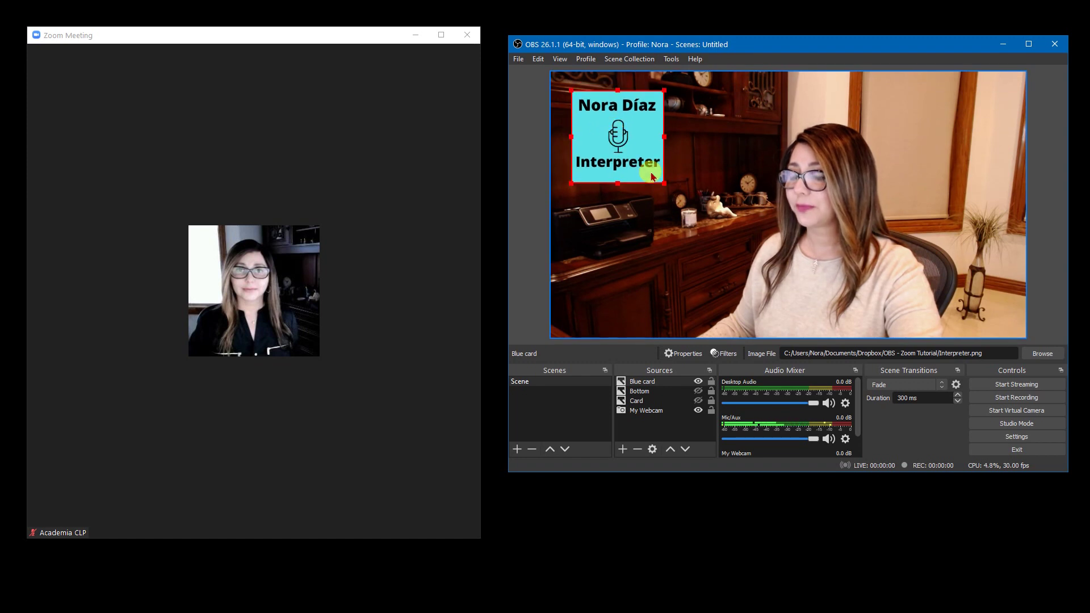
{"action": "left_click", "coordinate": [735, 188]}
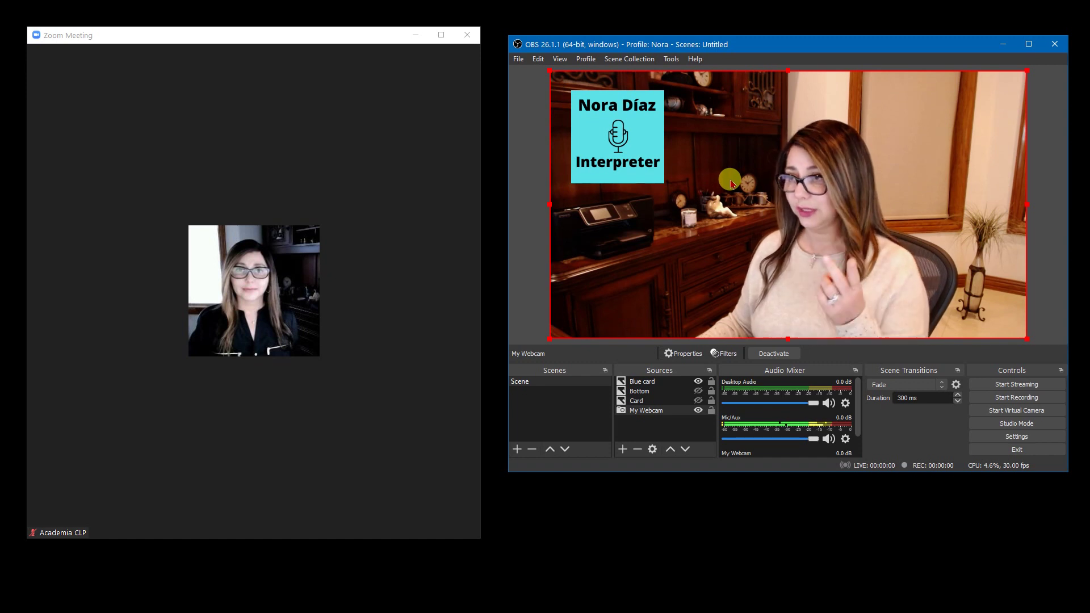
- Flip the webcam source horizontally via Transform and hide the Blue card source
{"action": "right_click", "coordinate": [746, 156]}
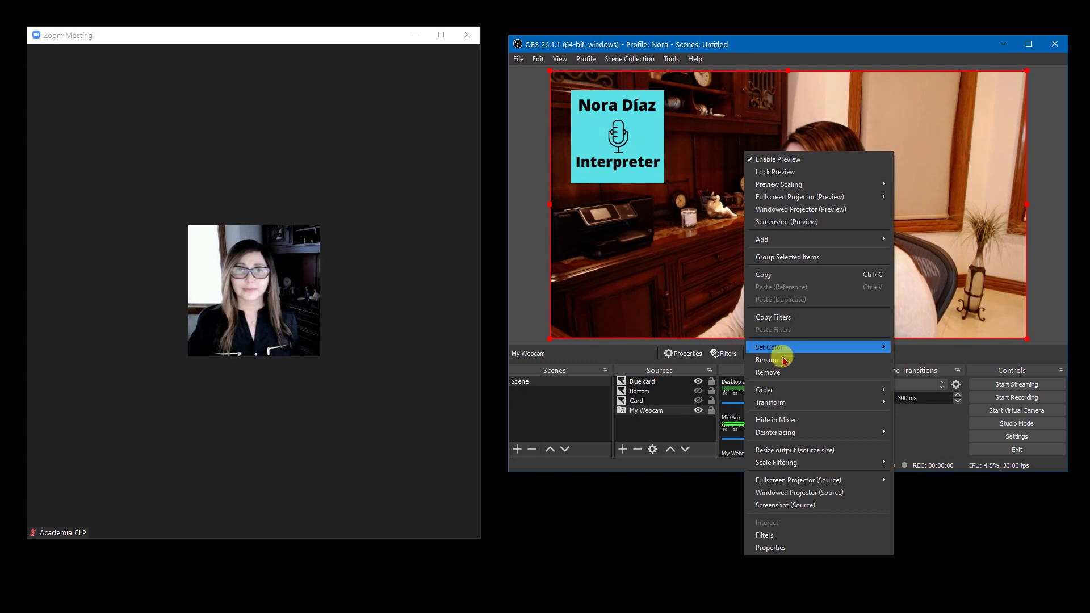
{"action": "mouse_move", "coordinate": [868, 402]}
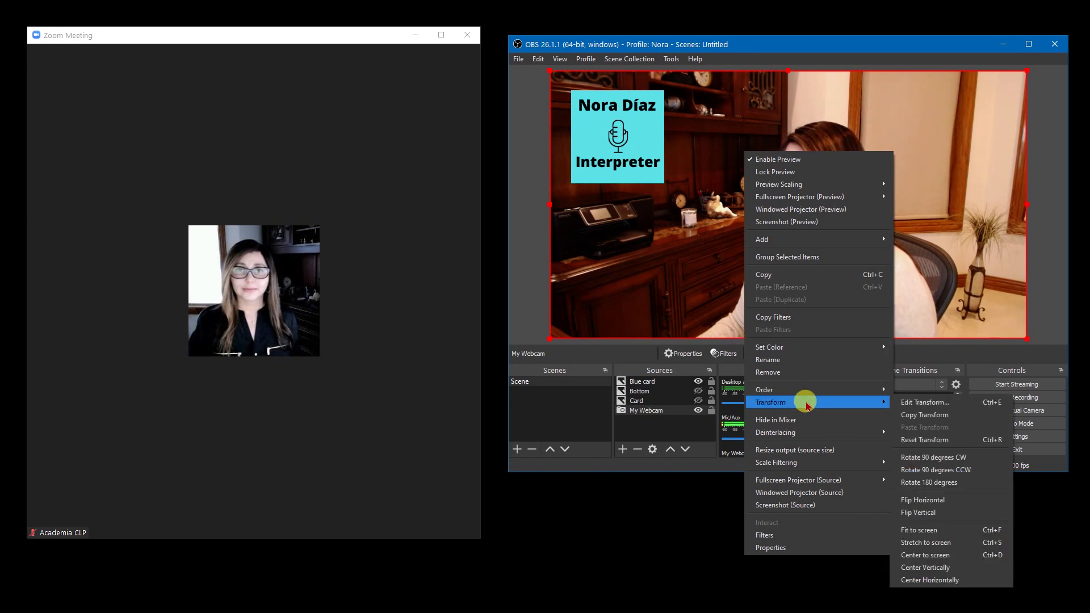
{"action": "left_click", "coordinate": [942, 500]}
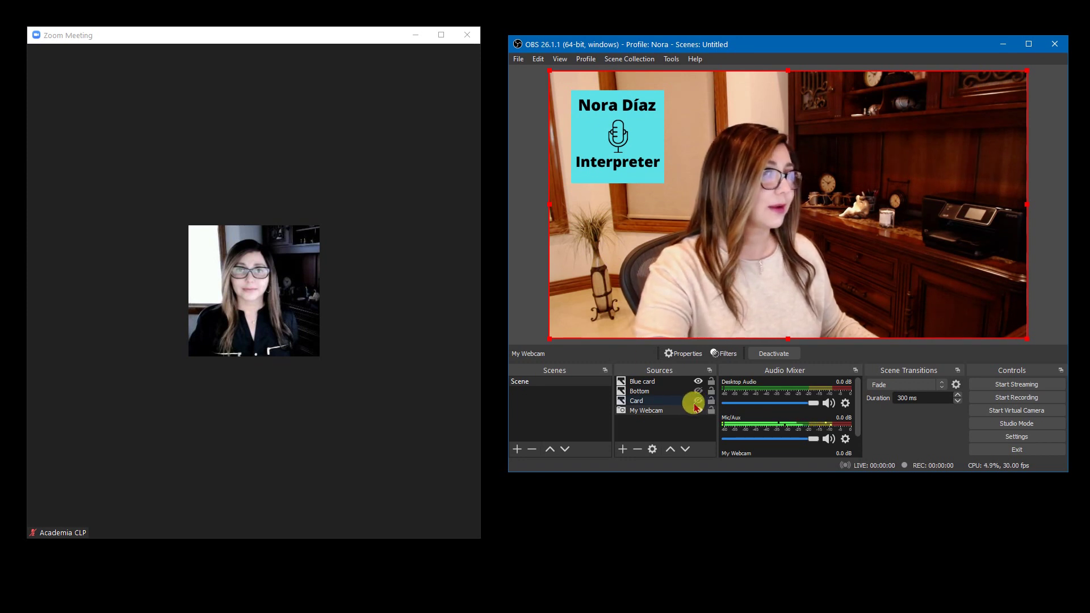
{"action": "left_click", "coordinate": [698, 382]}
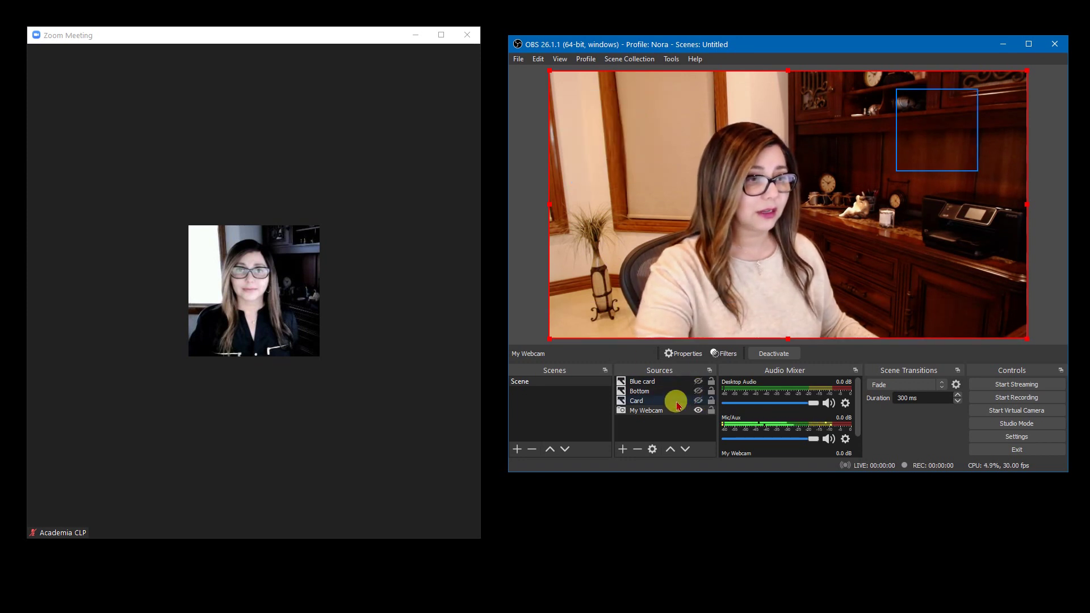
- Make the Bottom banner source visible again and bring the Zoom meeting window forward
{"action": "left_click", "coordinate": [697, 391]}
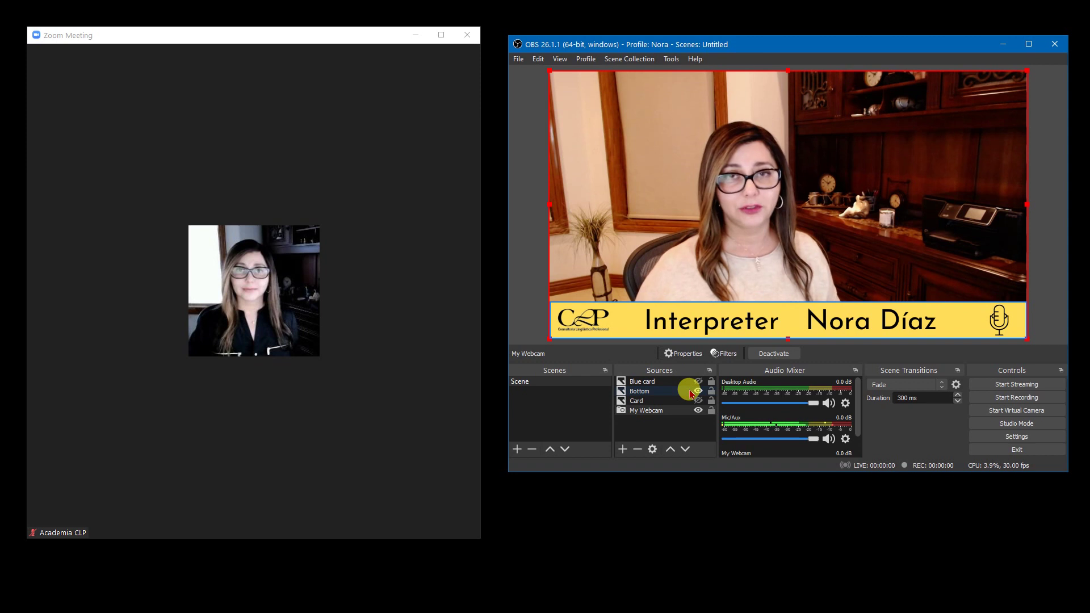
{"action": "left_click", "coordinate": [117, 365]}
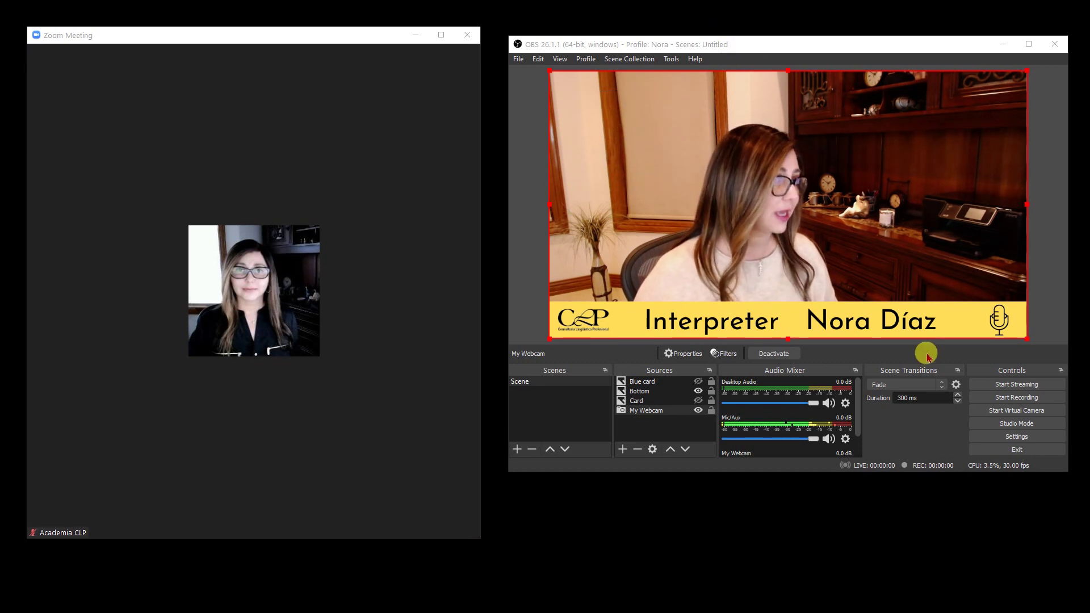
- Start OBS Virtual Camera to broadcast the mirrored webcam with the yellow banner
{"action": "left_click", "coordinate": [1016, 411]}
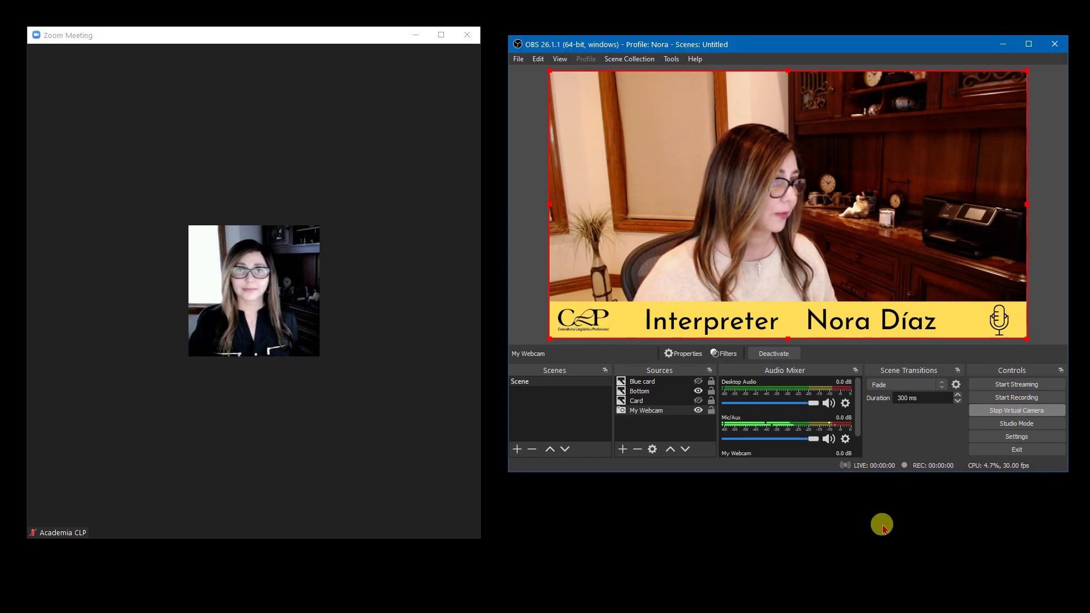
{"action": "mouse_move", "coordinate": [343, 397]}
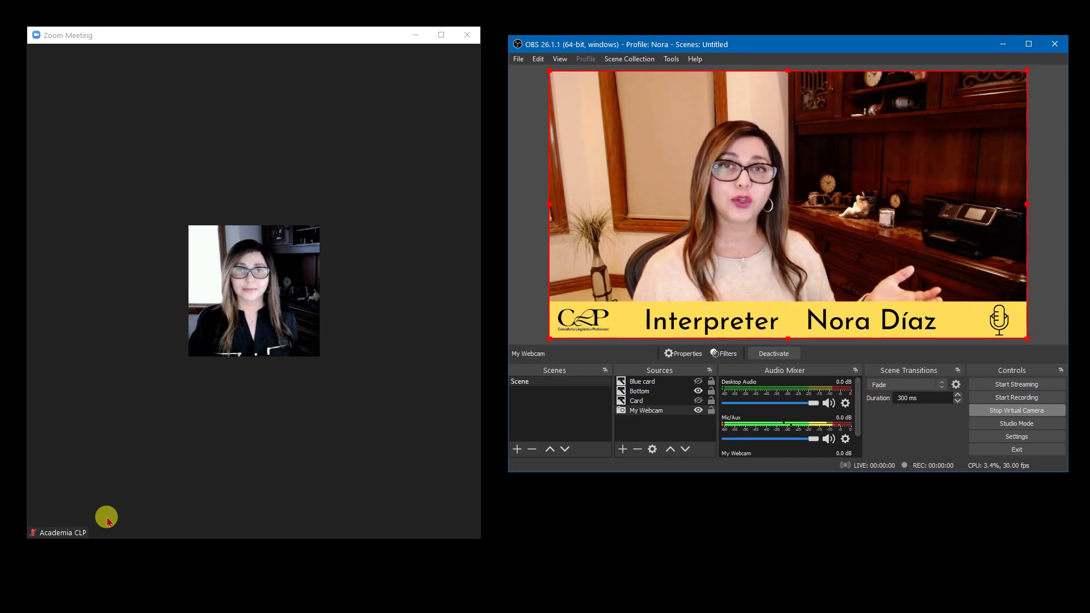
{"action": "mouse_move", "coordinate": [107, 520]}
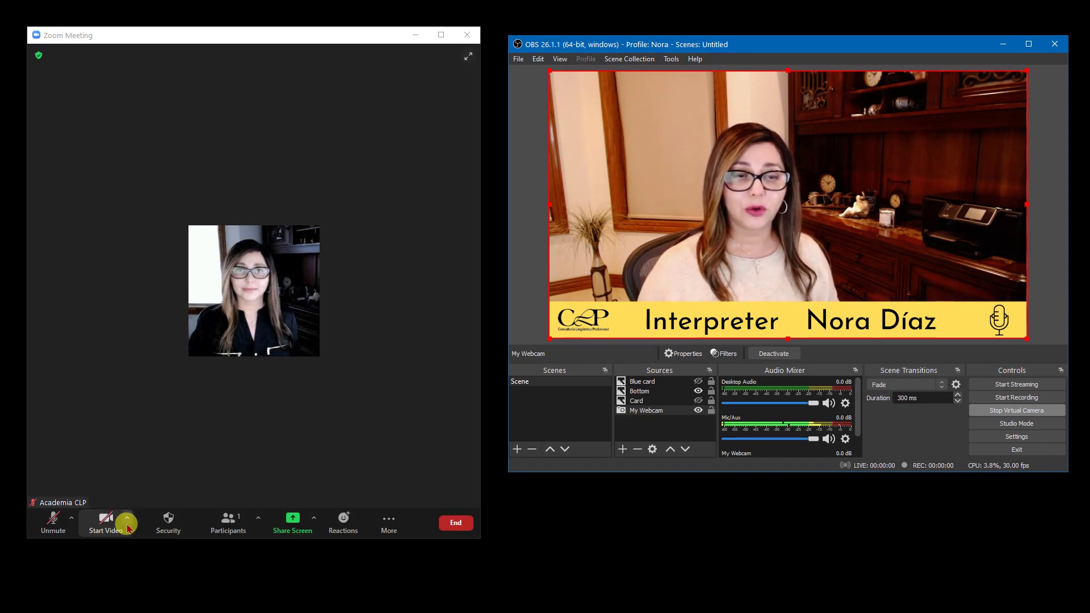
- Select OBS Virtual Camera as Zoom's camera and turn on the meeting video
{"action": "left_click", "coordinate": [129, 518]}
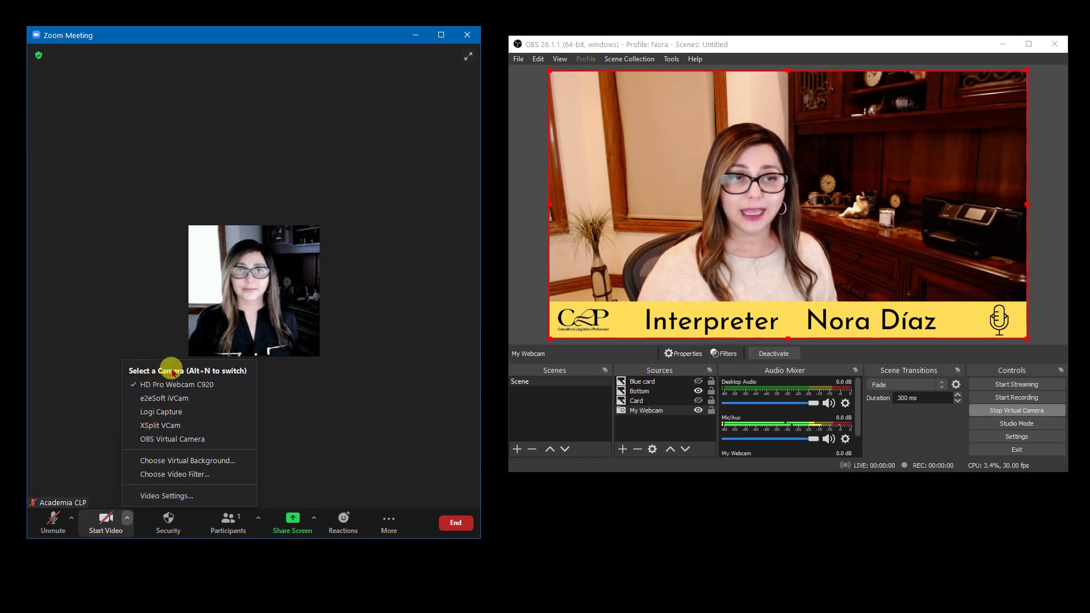
{"action": "left_click", "coordinate": [163, 441]}
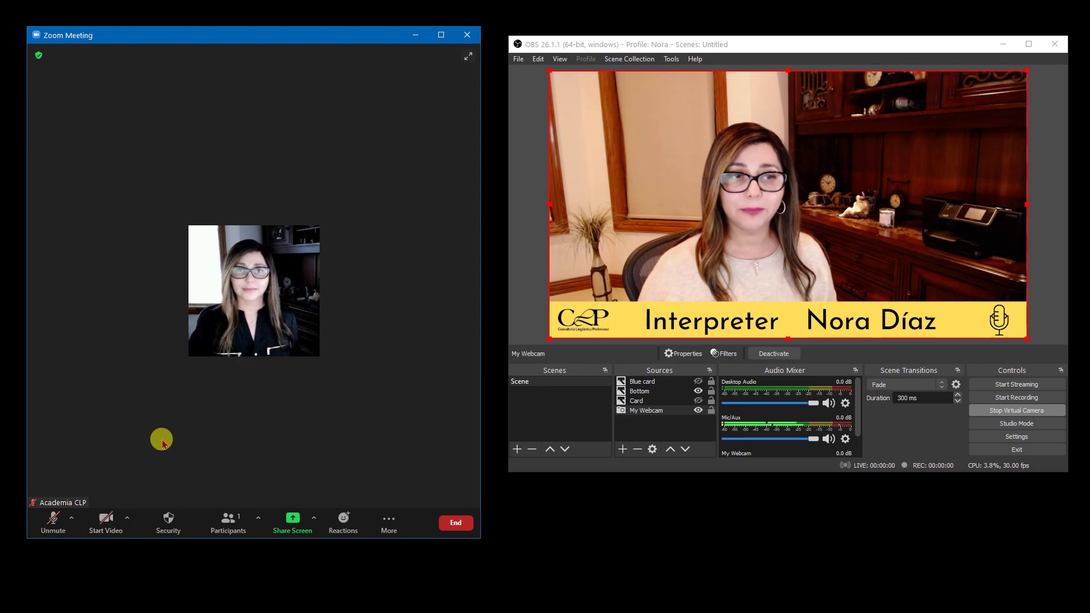
{"action": "left_click", "coordinate": [109, 522]}
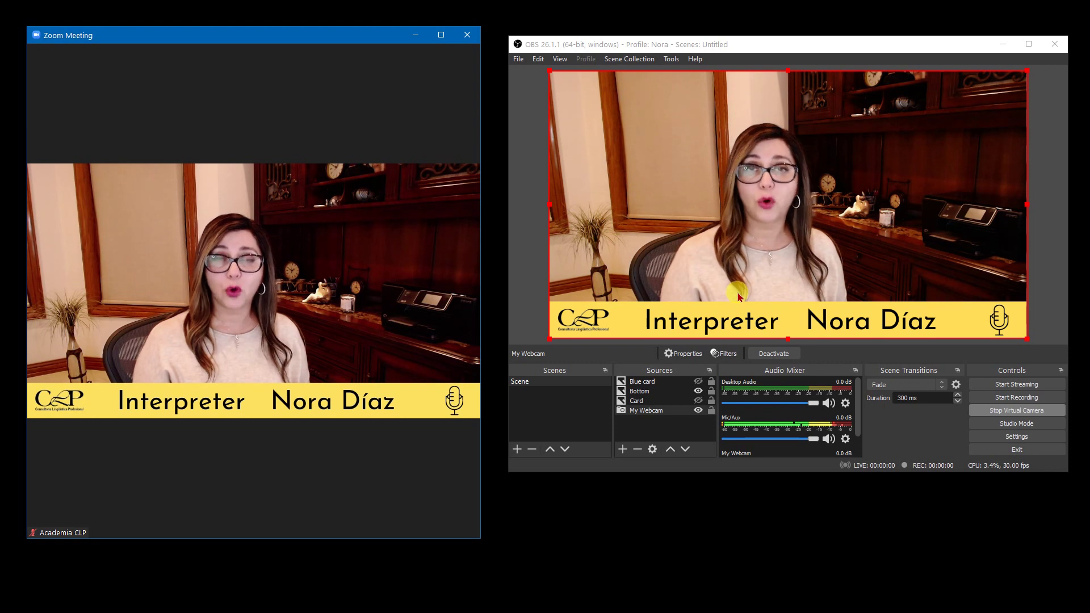
{"action": "mouse_move", "coordinate": [129, 529]}
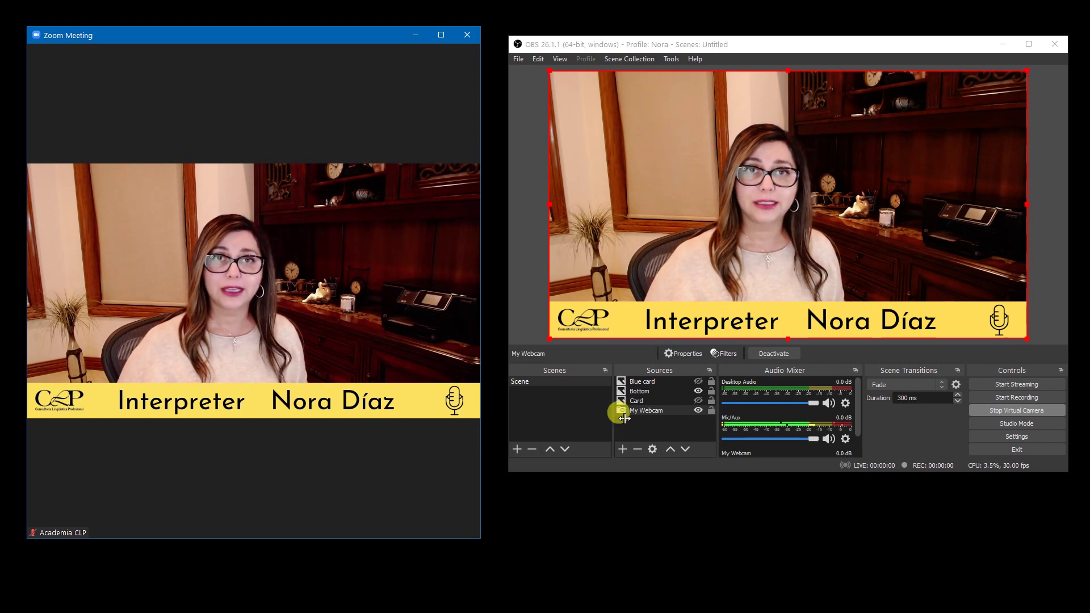
{"action": "mouse_move", "coordinate": [253, 317]}
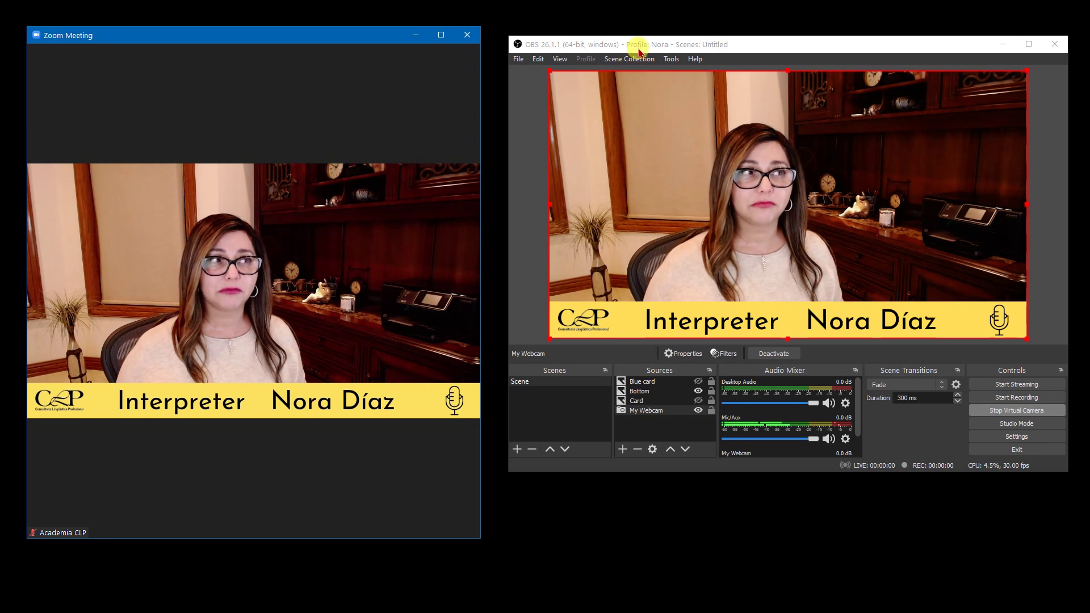
{"action": "mouse_move", "coordinate": [248, 42]}
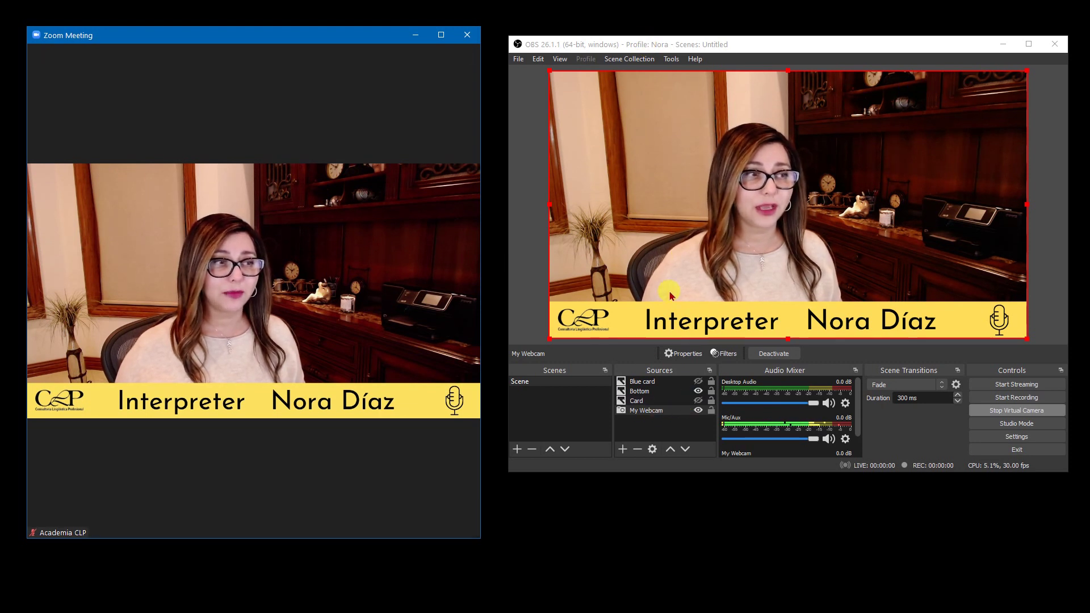
{"action": "mouse_move", "coordinate": [207, 248]}
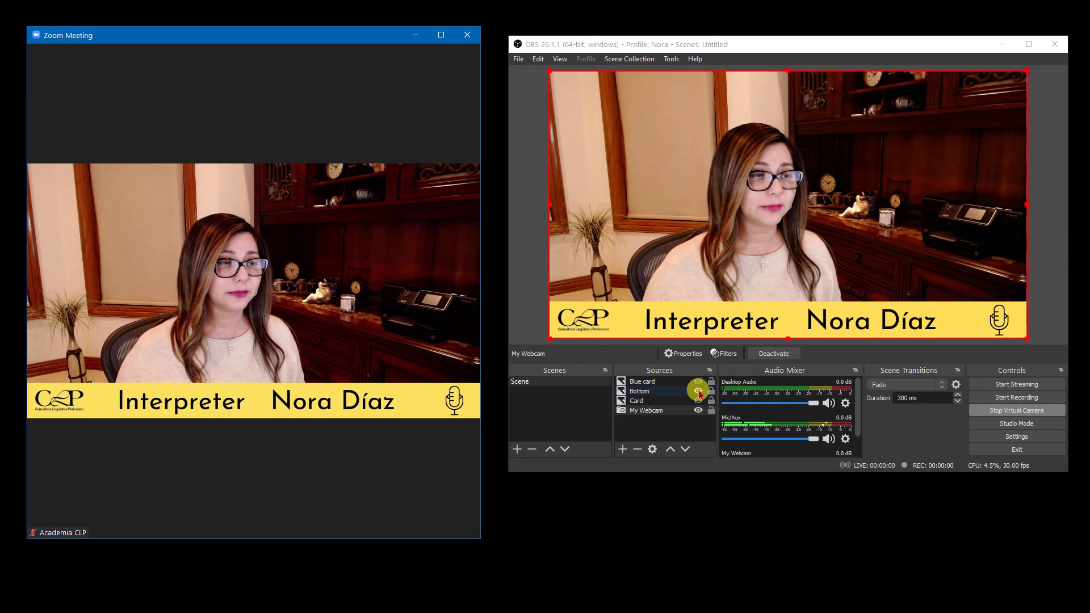
- Hide the Bottom banner, show Blue card, and drag it to the frame's top-right
{"action": "left_click", "coordinate": [699, 392]}
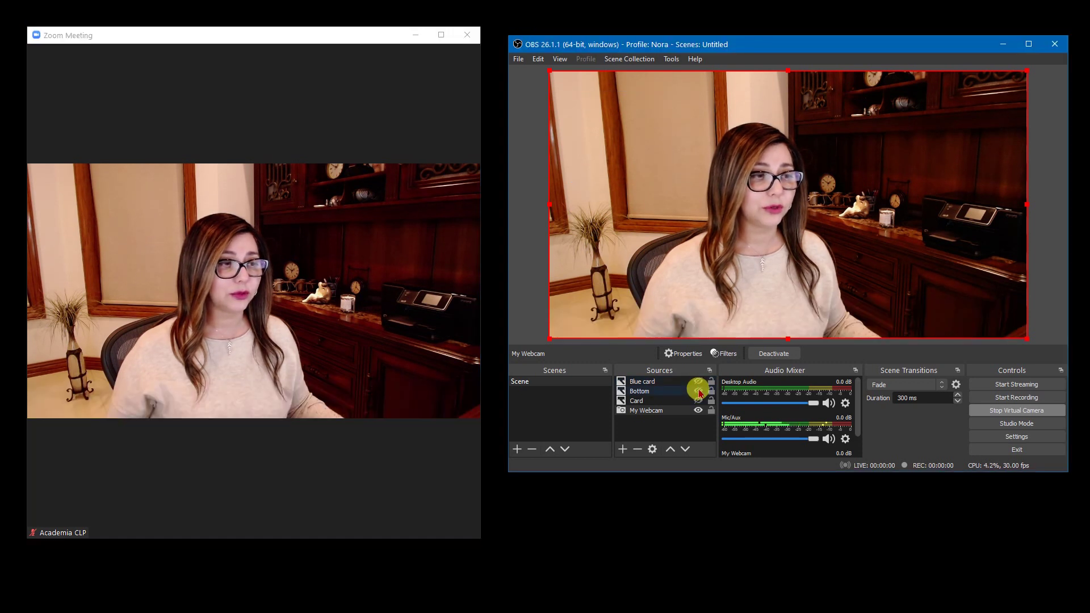
{"action": "left_click", "coordinate": [698, 382]}
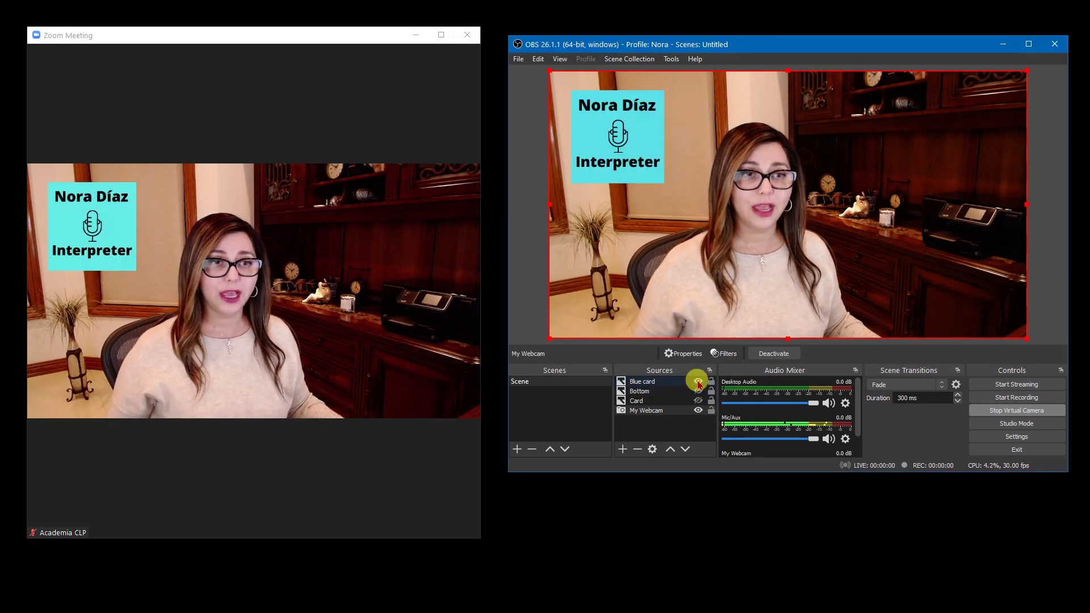
{"action": "left_click_drag", "start_coordinate": [634, 139], "coordinate": [936, 129]}
{"action": "left_click", "coordinate": [600, 137]}
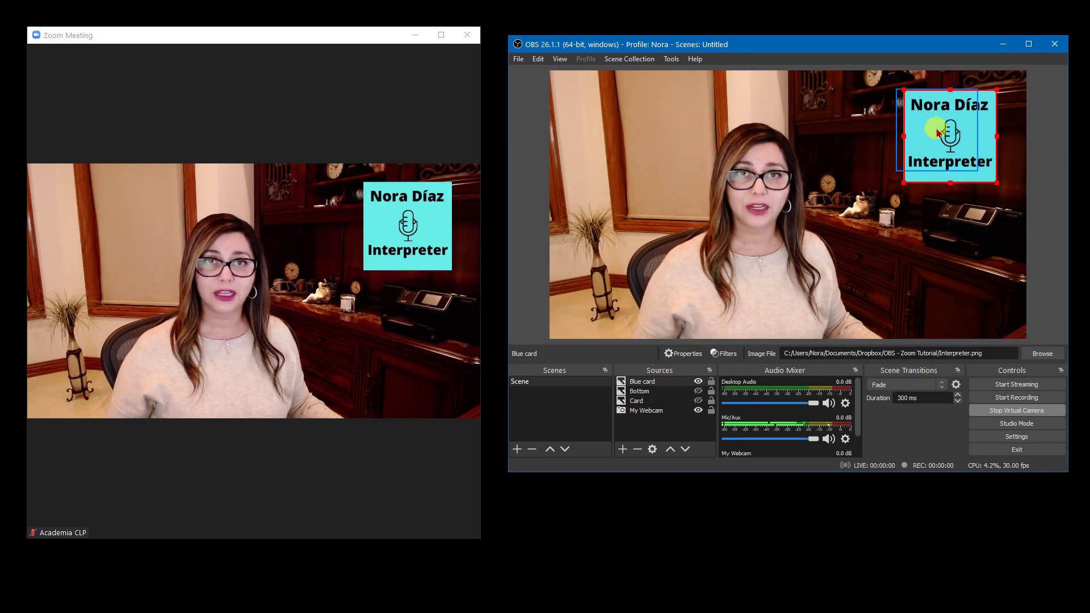
{"action": "mouse_move", "coordinate": [219, 189]}
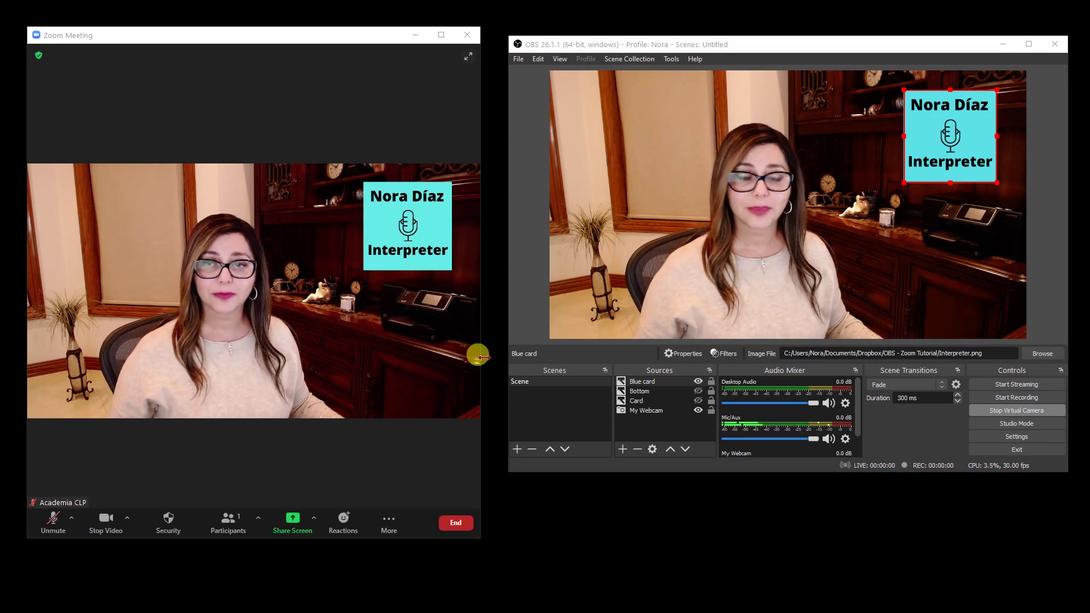
- Show the Bottom banner, hide Blue card, and maximize the Zoom meeting window
{"action": "left_click", "coordinate": [698, 390]}
{"action": "left_click", "coordinate": [698, 381]}
{"action": "mouse_move", "coordinate": [126, 440]}
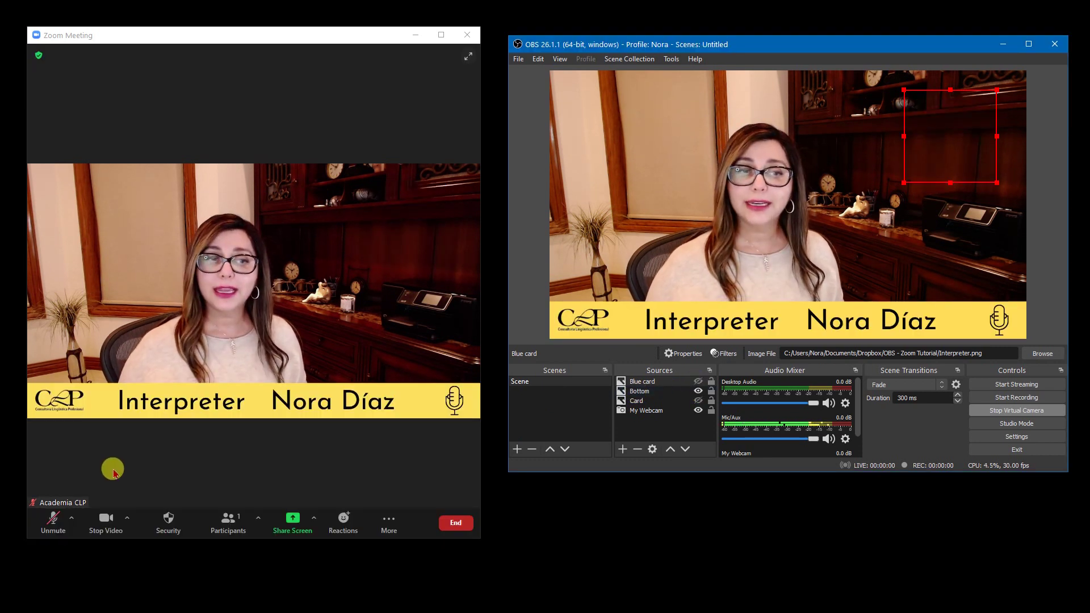
{"action": "left_click", "coordinate": [440, 37]}
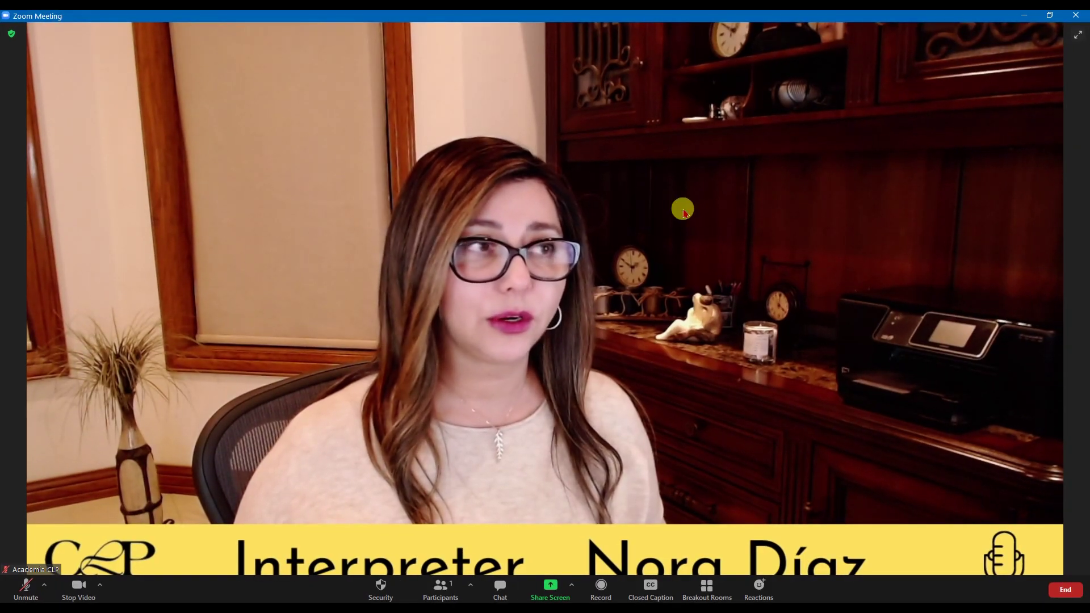
{"action": "mouse_move", "coordinate": [321, 196]}
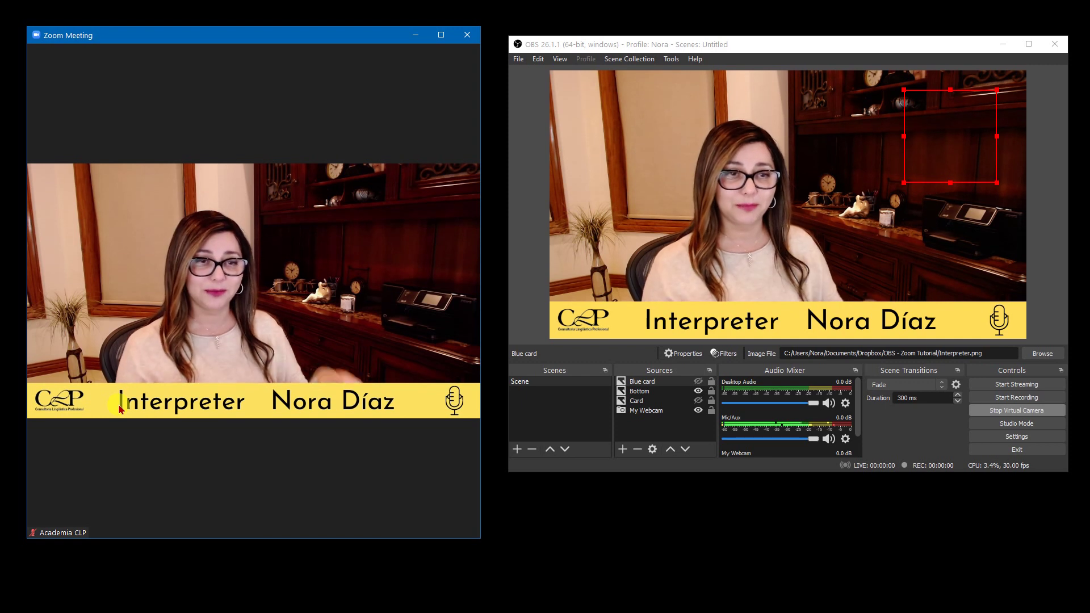
- Rename your own video tile in Zoom, deleting the existing screen name and confirming
{"action": "mouse_move", "coordinate": [80, 441]}
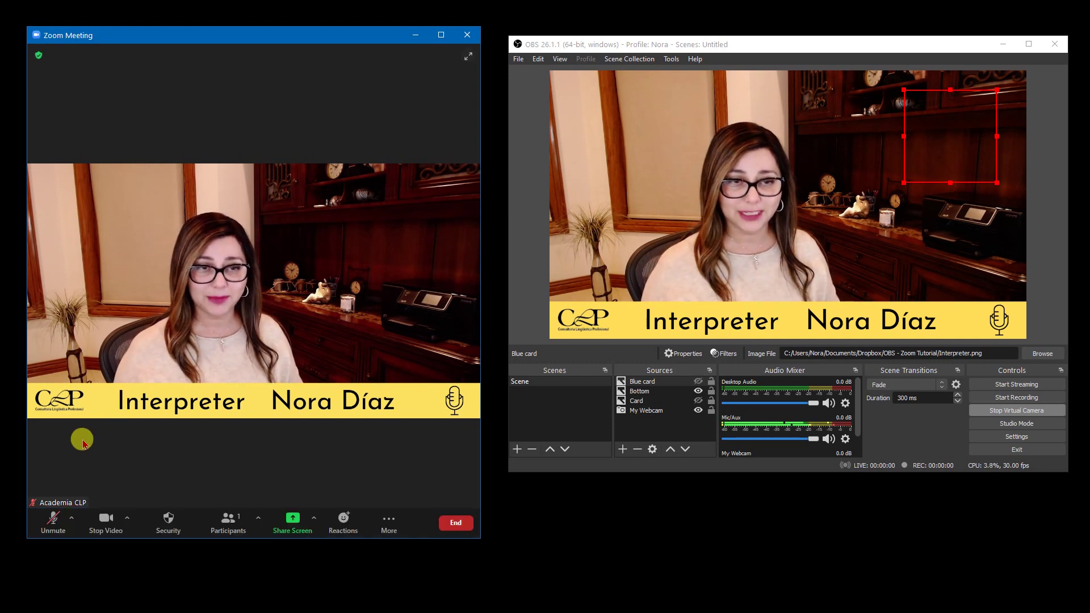
{"action": "right_click", "coordinate": [51, 507]}
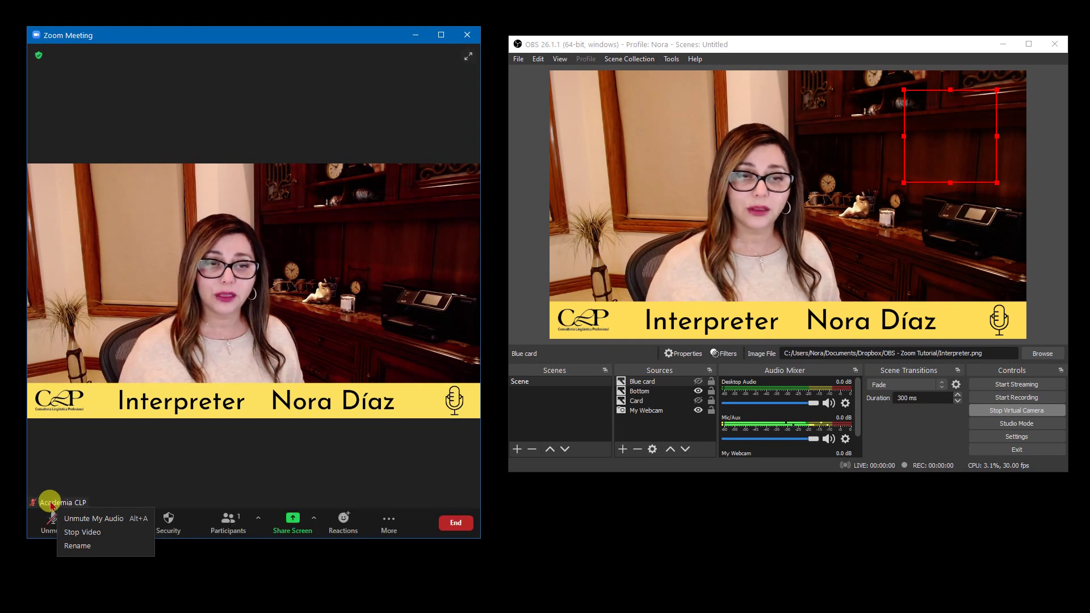
{"action": "left_click", "coordinate": [74, 546]}
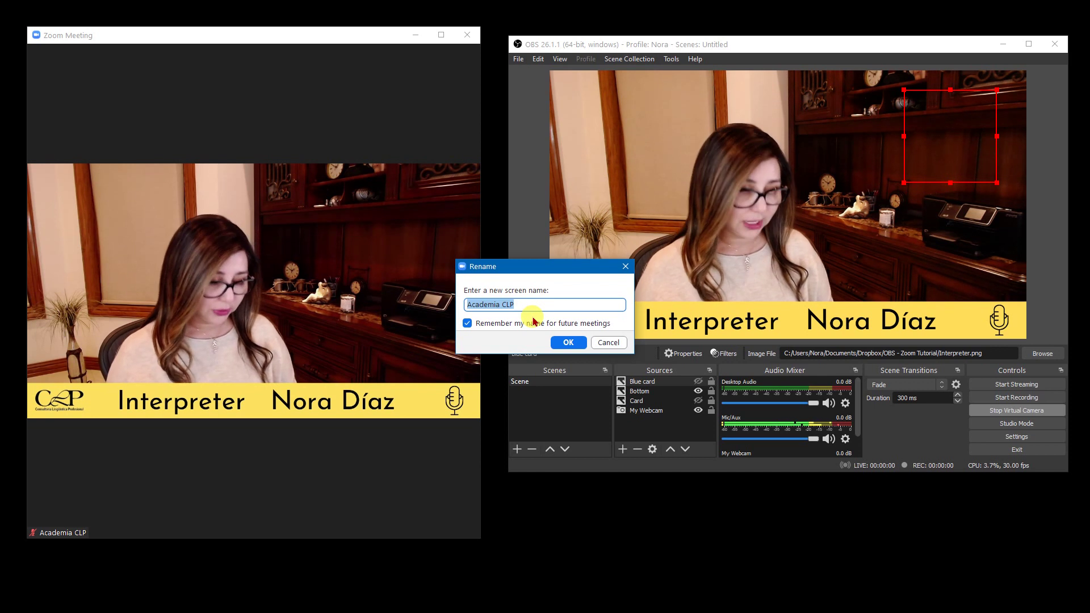
{"action": "key", "text": "BackSpace"}
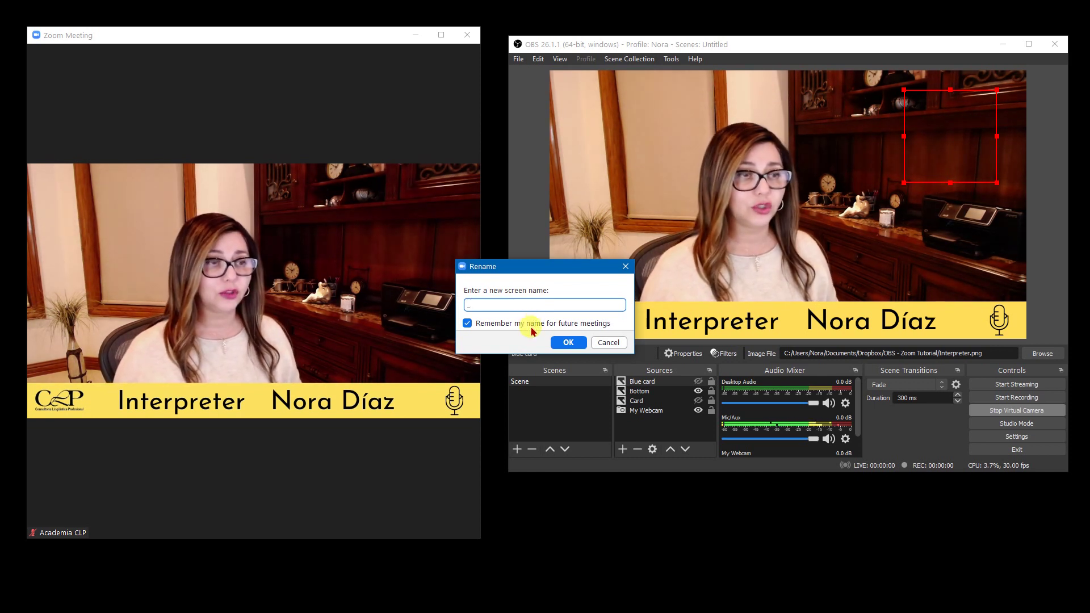
{"action": "left_click", "coordinate": [568, 343]}
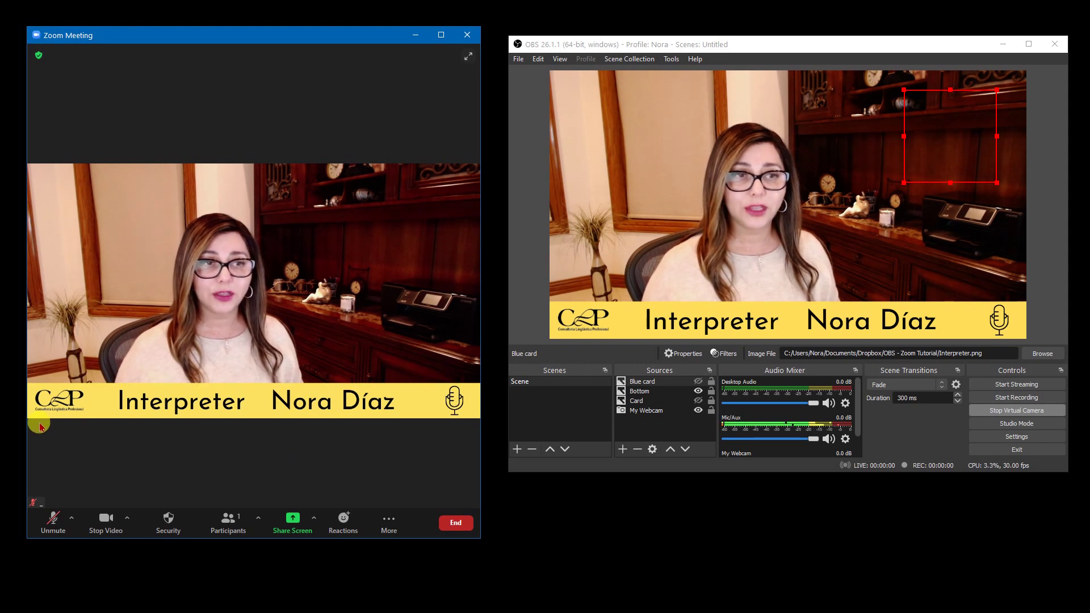